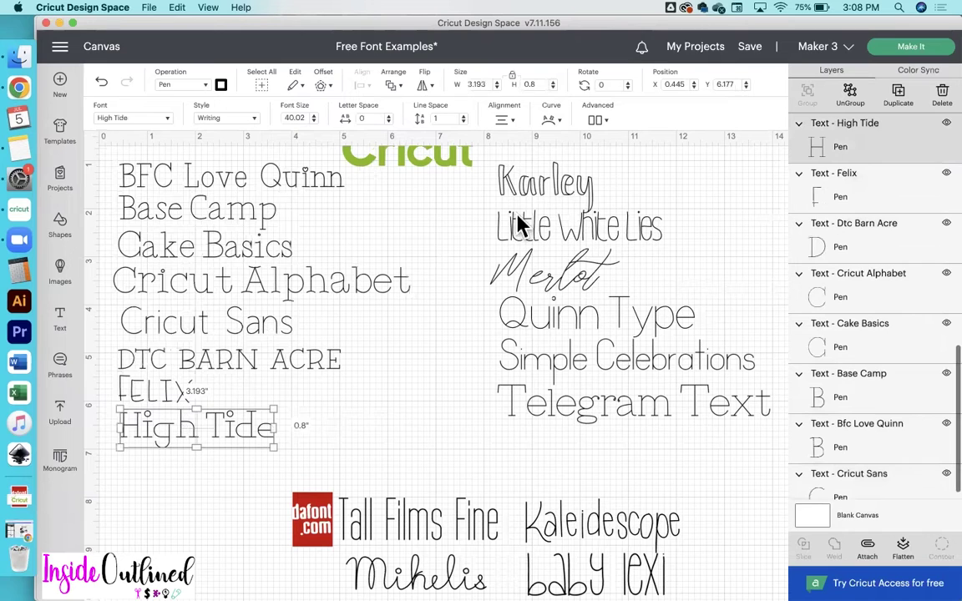
Examine the writing font samples from Karley to Telegram Text and the four dafont samples one by one
click(553, 187)
click(552, 233)
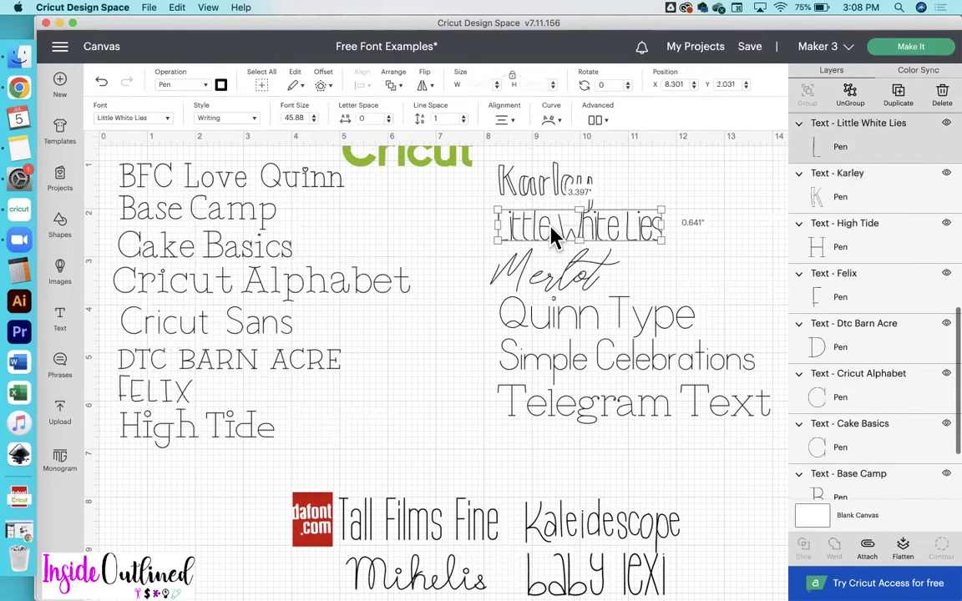
click(553, 276)
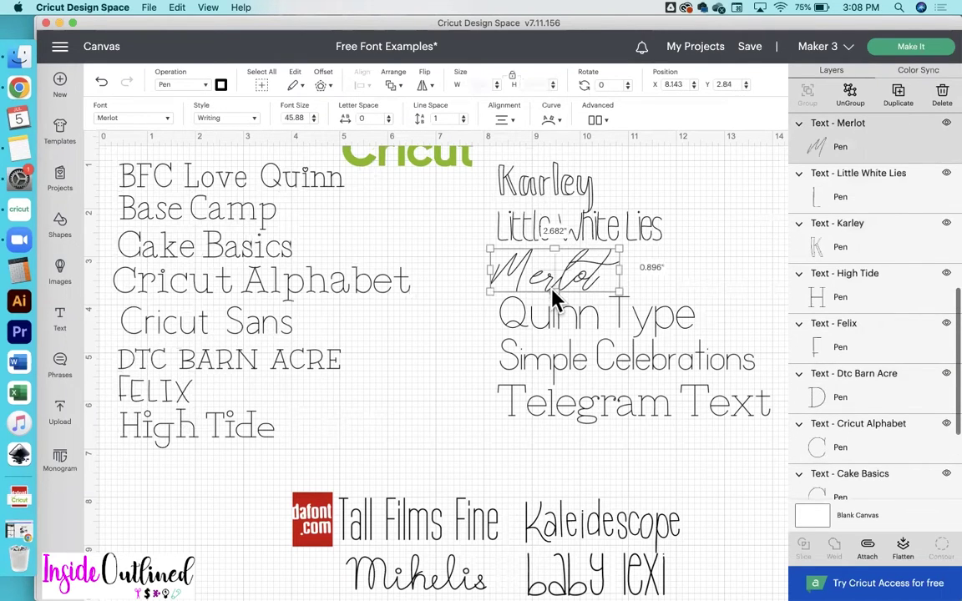
click(561, 335)
click(567, 377)
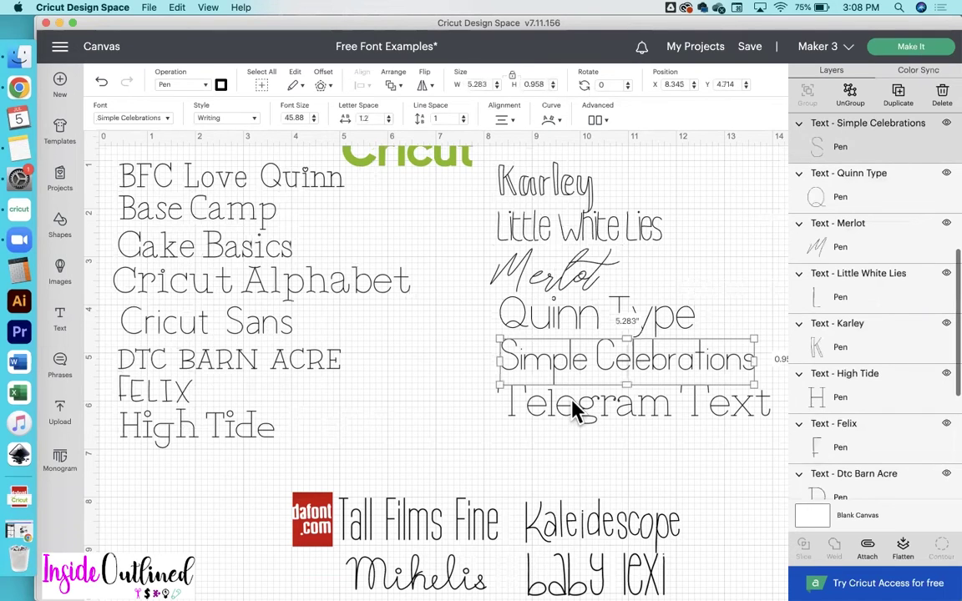
click(574, 407)
click(421, 521)
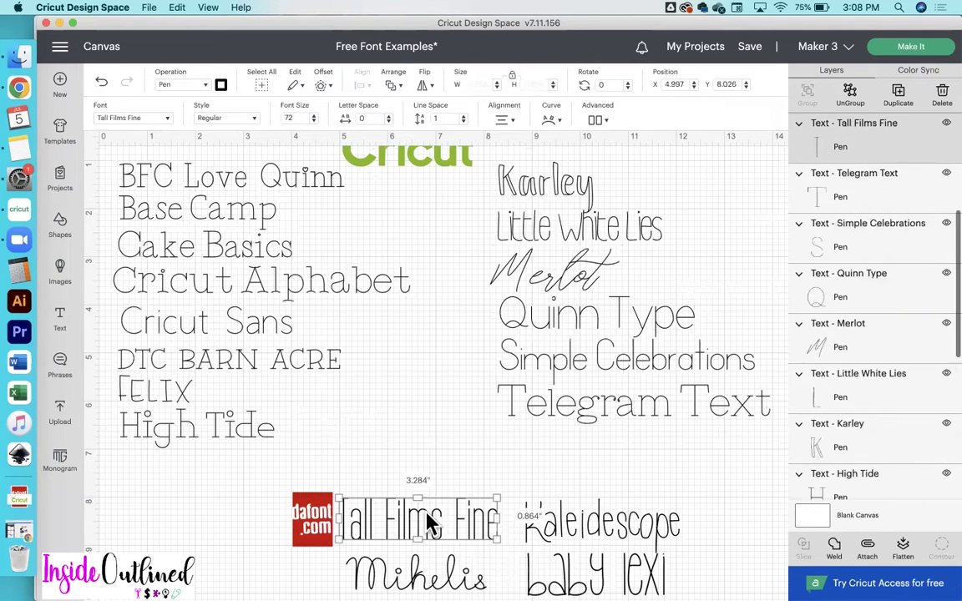
click(415, 575)
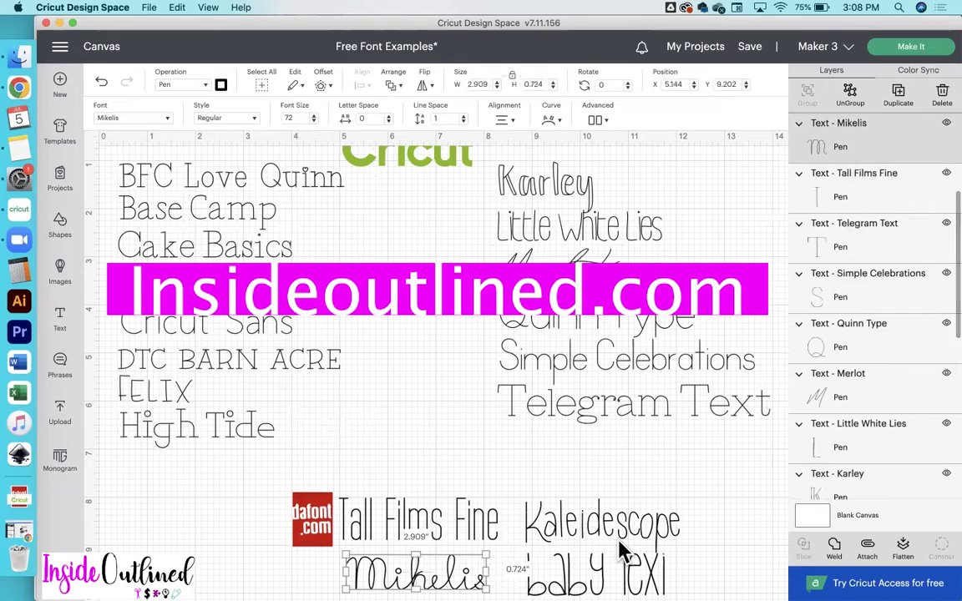
click(606, 524)
click(594, 575)
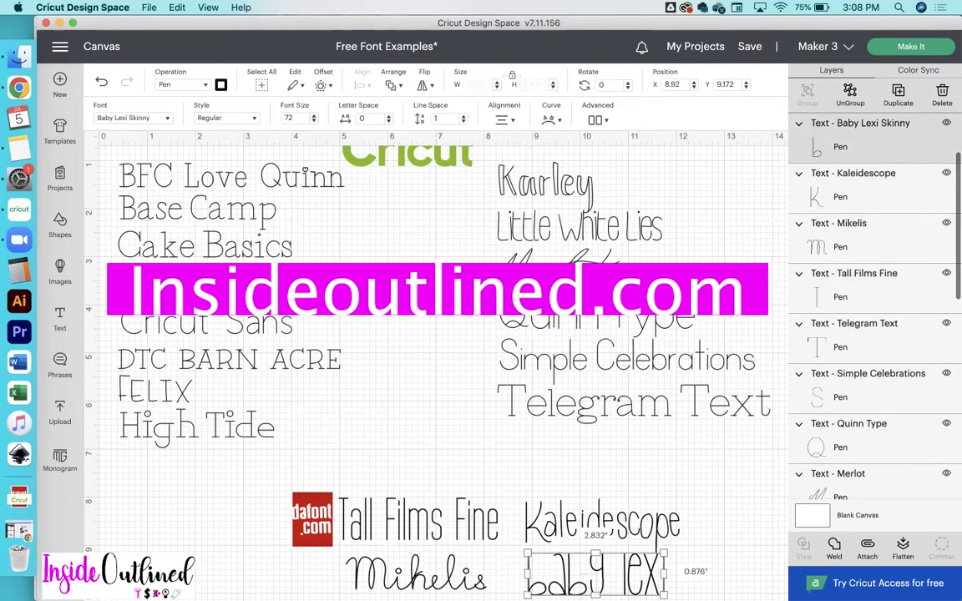
click(451, 447)
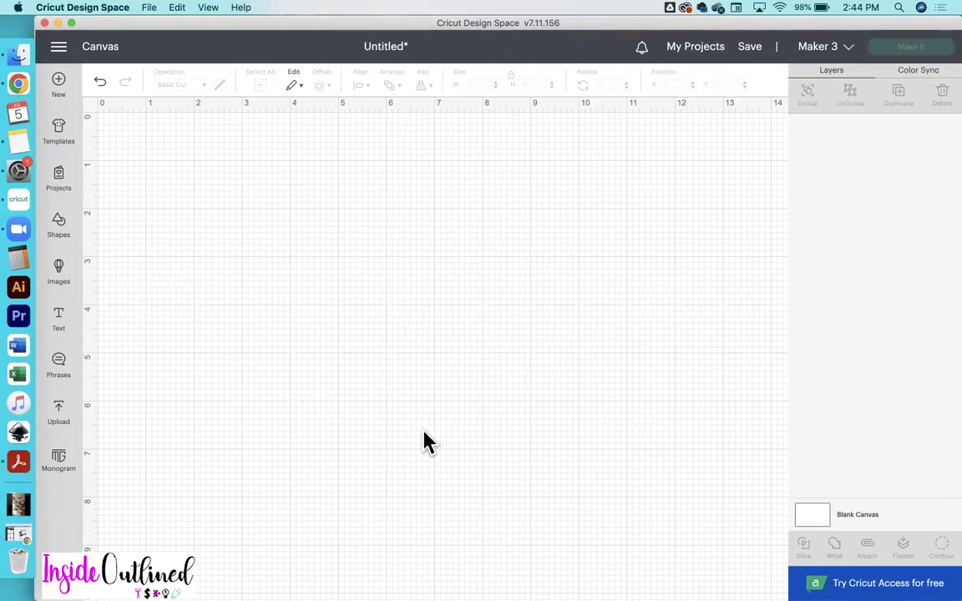
Add a text object to the blank canvas and set its operation to Pen
click(58, 325)
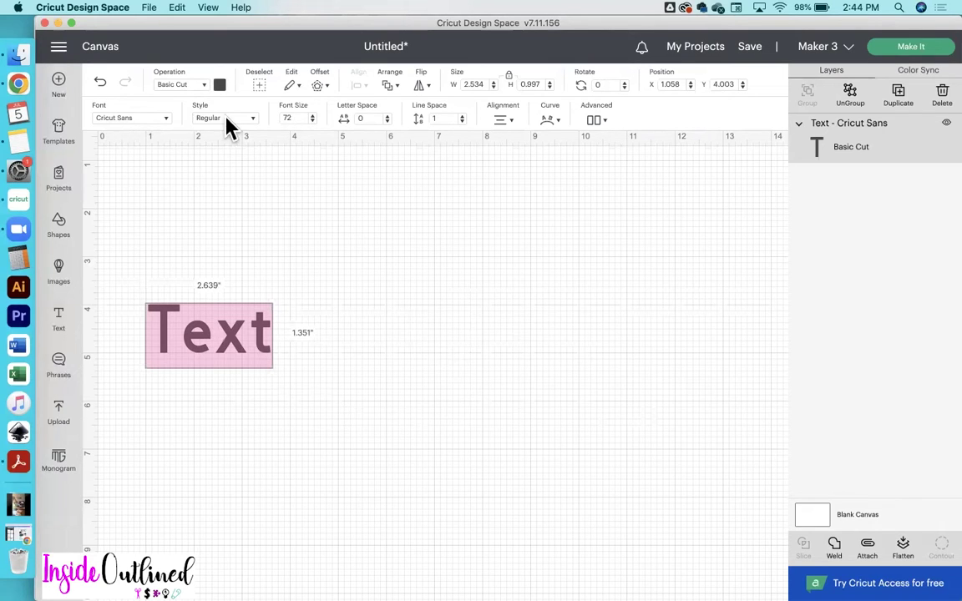
click(185, 90)
click(186, 199)
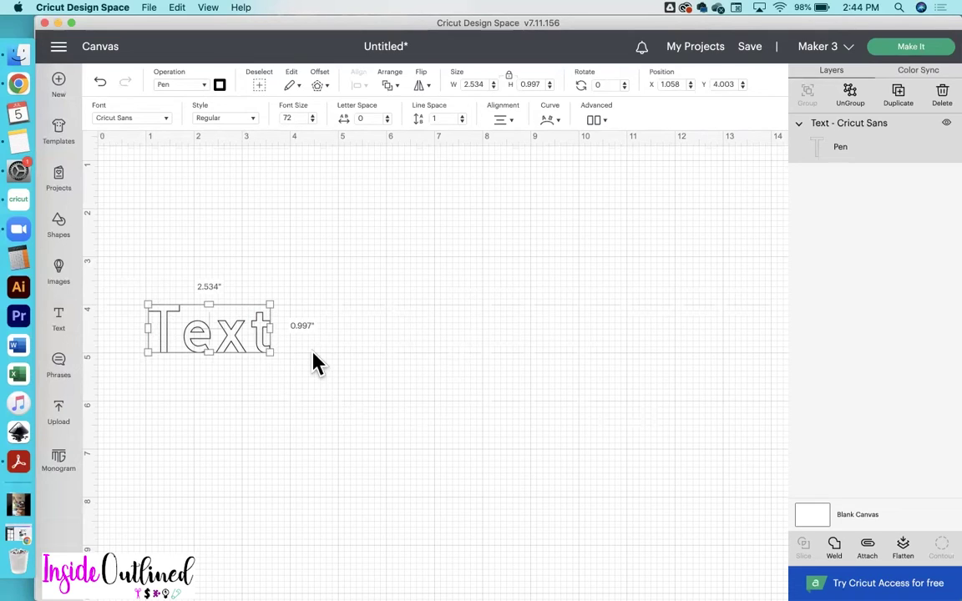
Change the text's style to Writing so that it is drawn with single-line letters
click(303, 328)
click(209, 342)
click(227, 121)
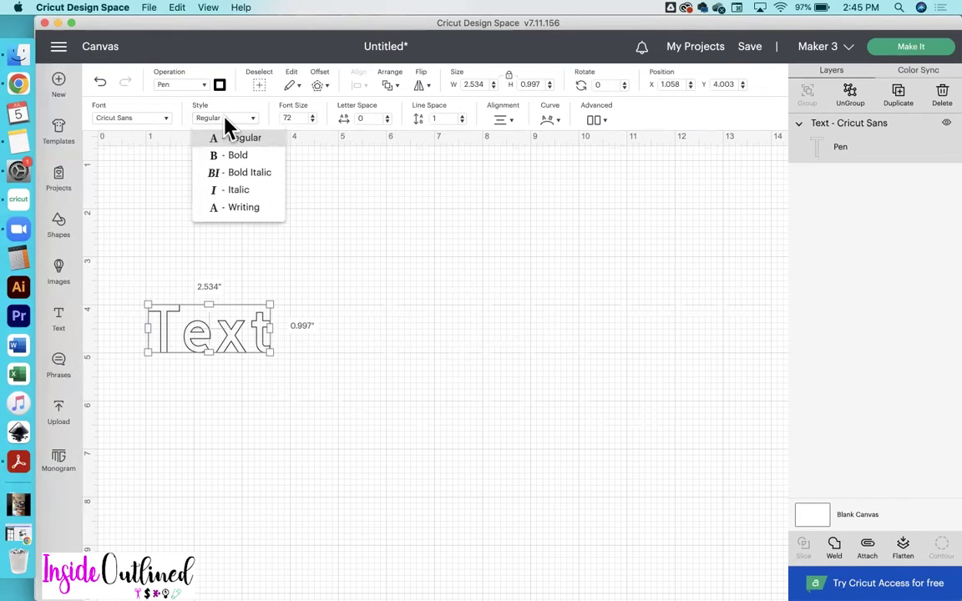
click(243, 208)
click(338, 305)
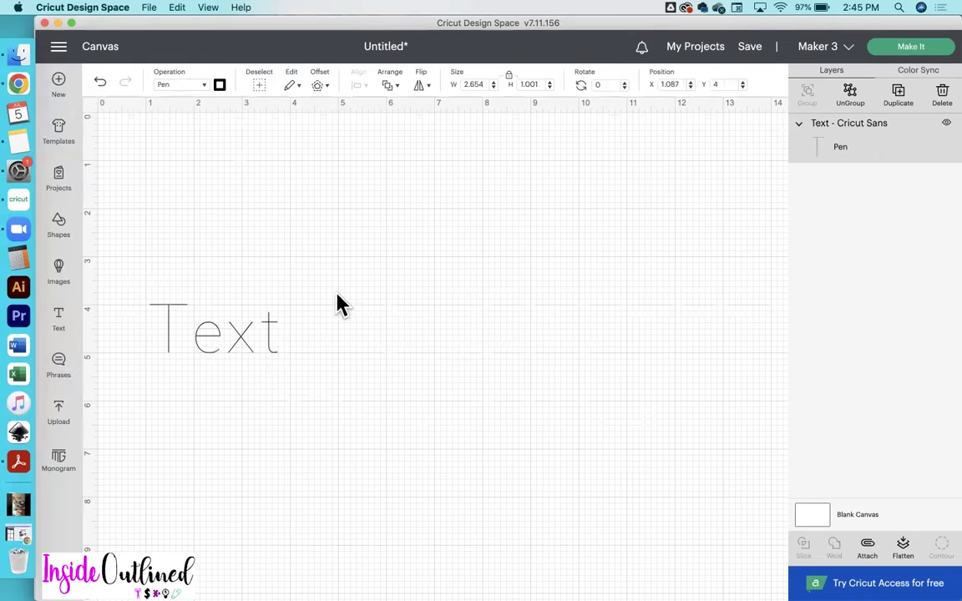
click(254, 338)
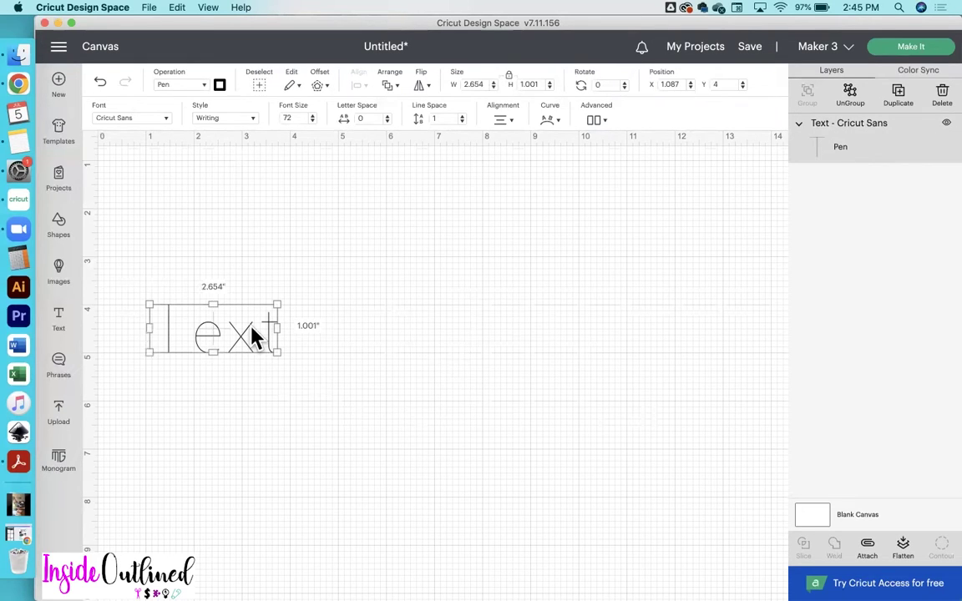
Shift the text toward the middle of the canvas and reword it as "Cricut Sans"
click(405, 438)
click(227, 335)
drag(246, 334, 364, 381)
double_click(359, 385)
text(Cricut Sans)
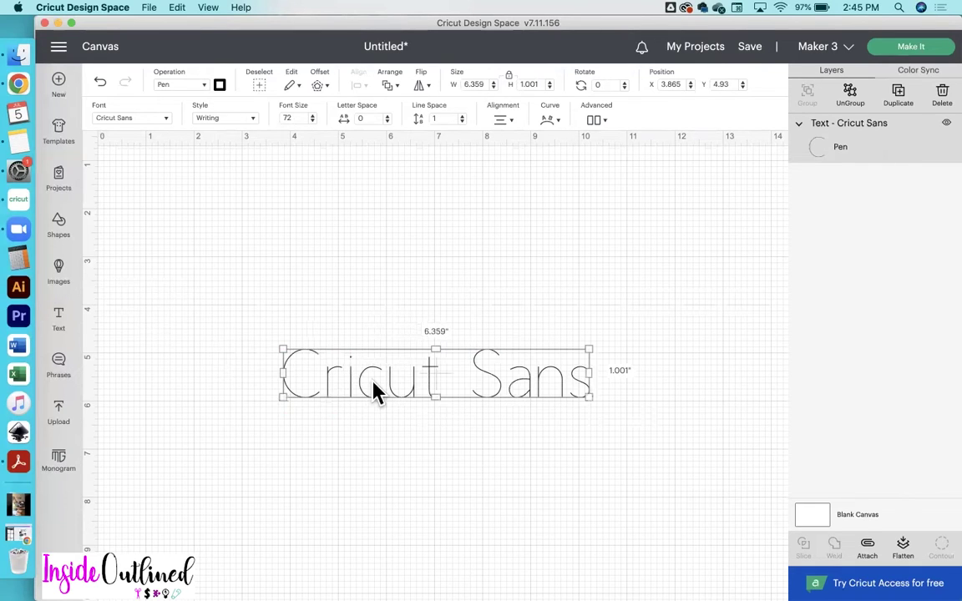
Move the Cricut Sans text to about X 0.49, Y 6.79 and place a duplicate above it at about X 0.39, Y 4.82
drag(373, 383, 210, 482)
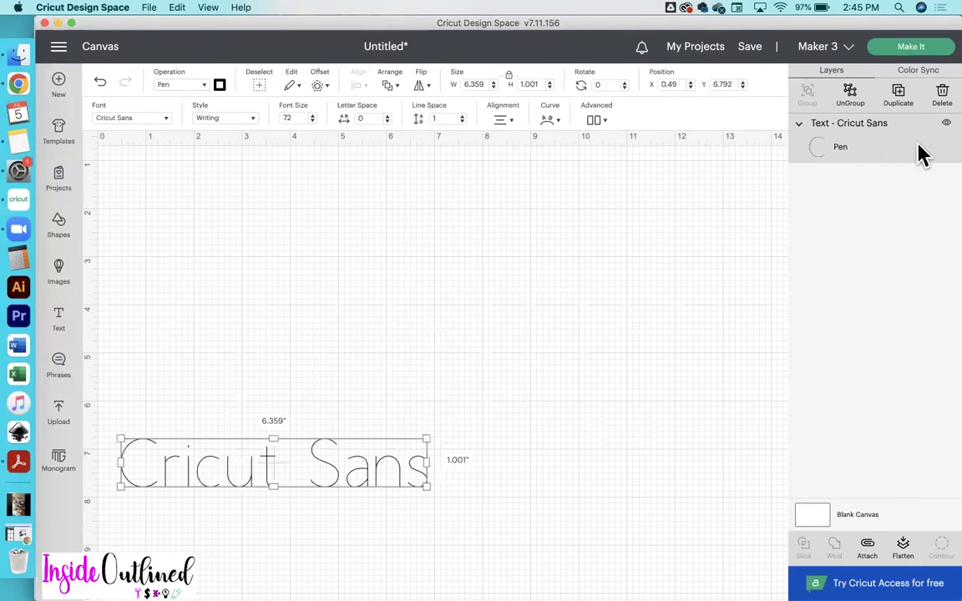
click(900, 96)
drag(415, 497, 387, 377)
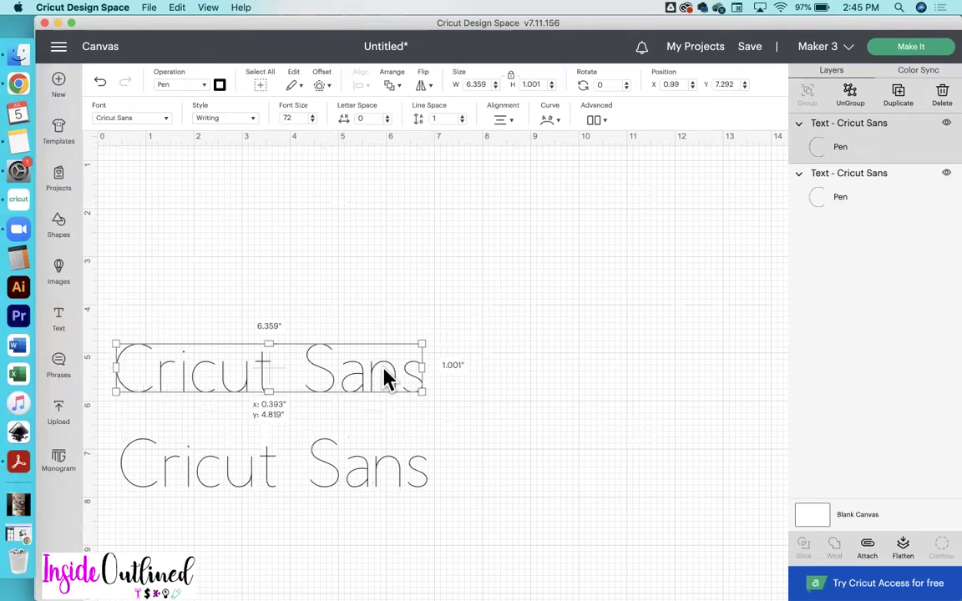
Restrict the font list to Cricut fonts and browse it for writing fonts for the upper text
click(163, 122)
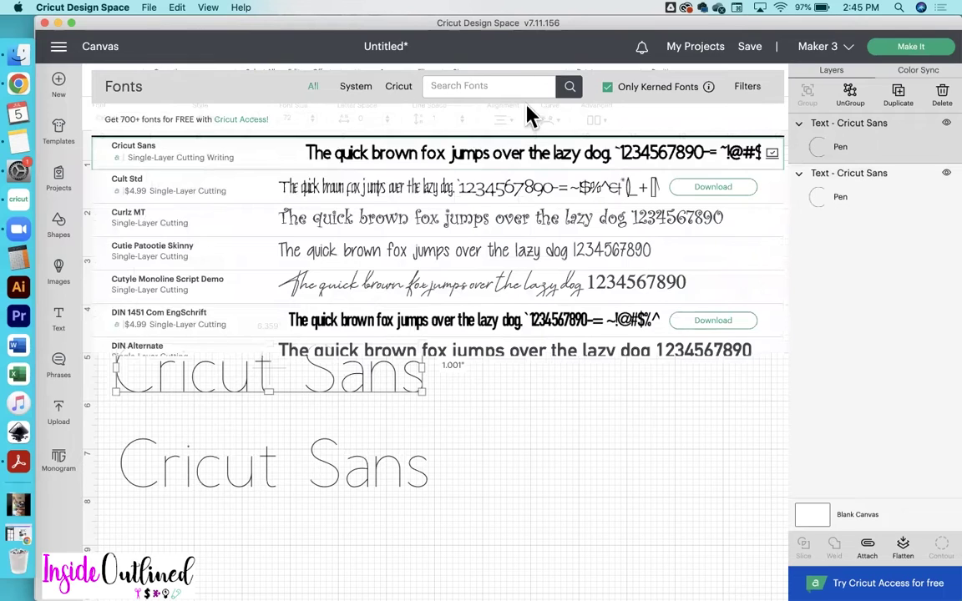
click(401, 90)
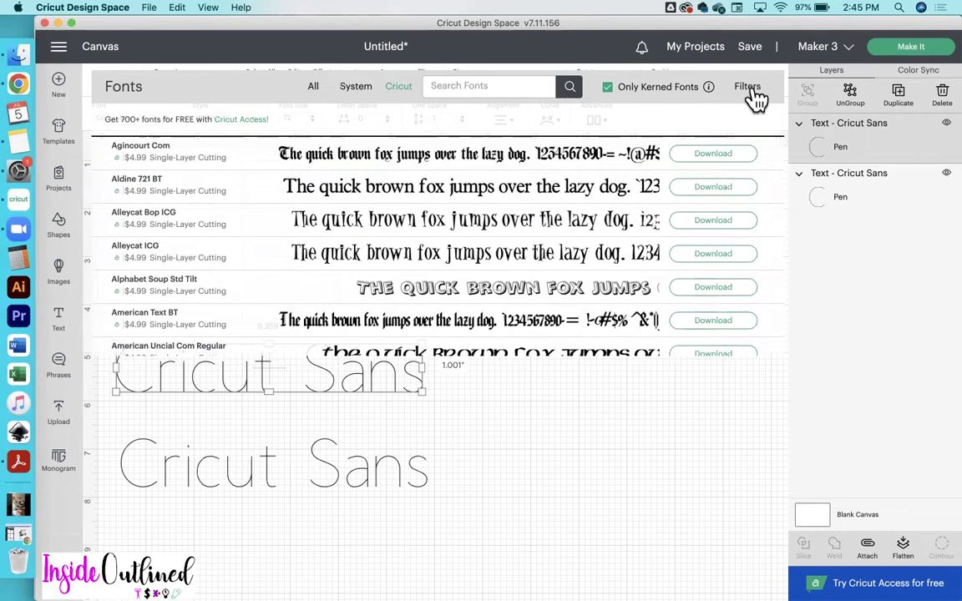
scroll(363, 268, down, 10)
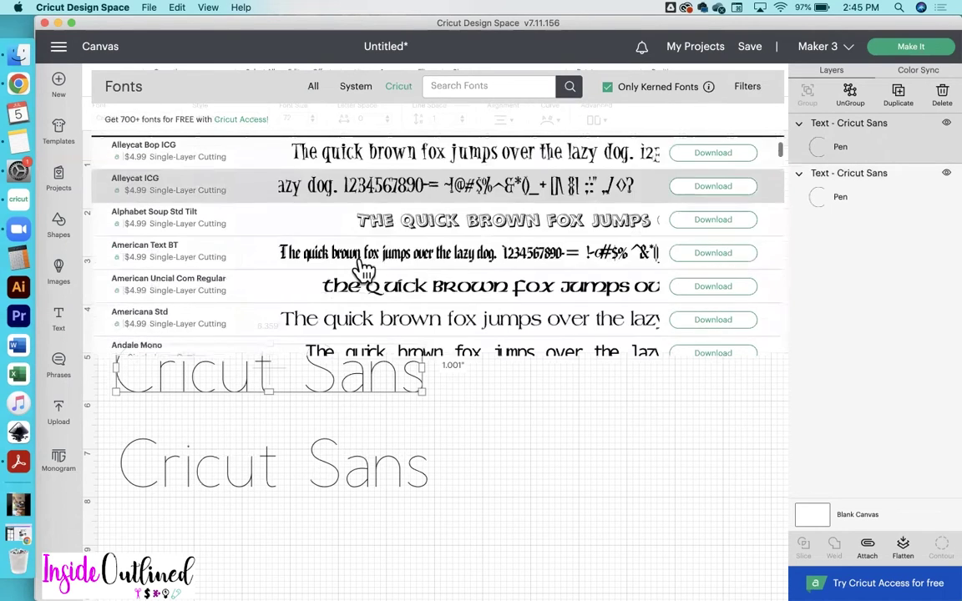
scroll(205, 300, down, 7)
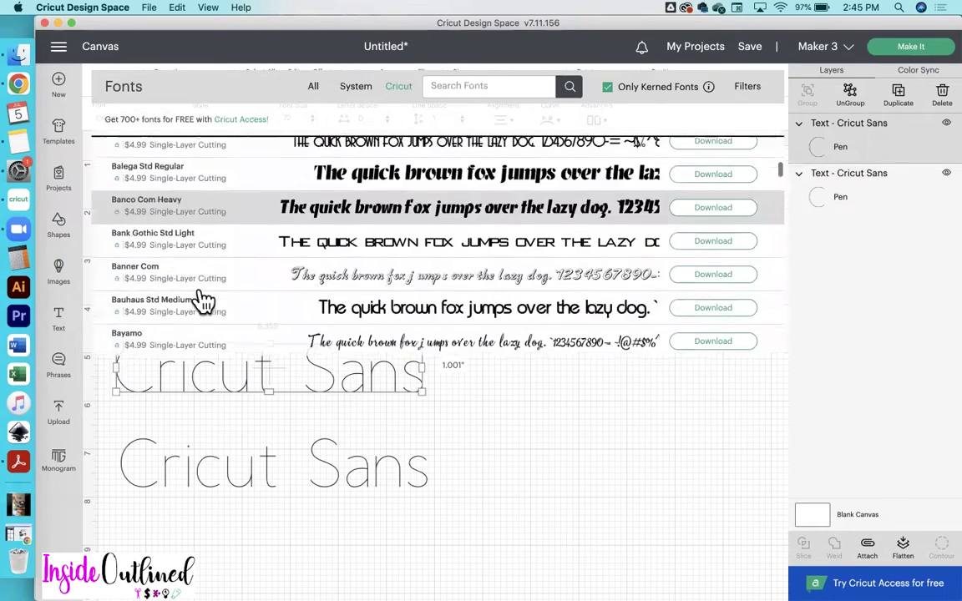
scroll(167, 240, down, 7)
scroll(167, 239, down, 10)
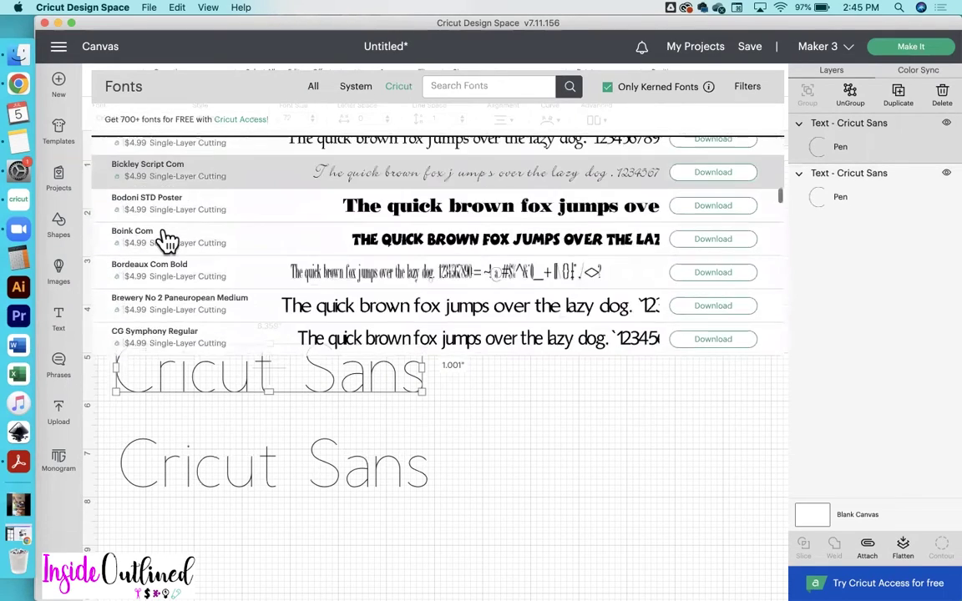
scroll(167, 240, up, 12)
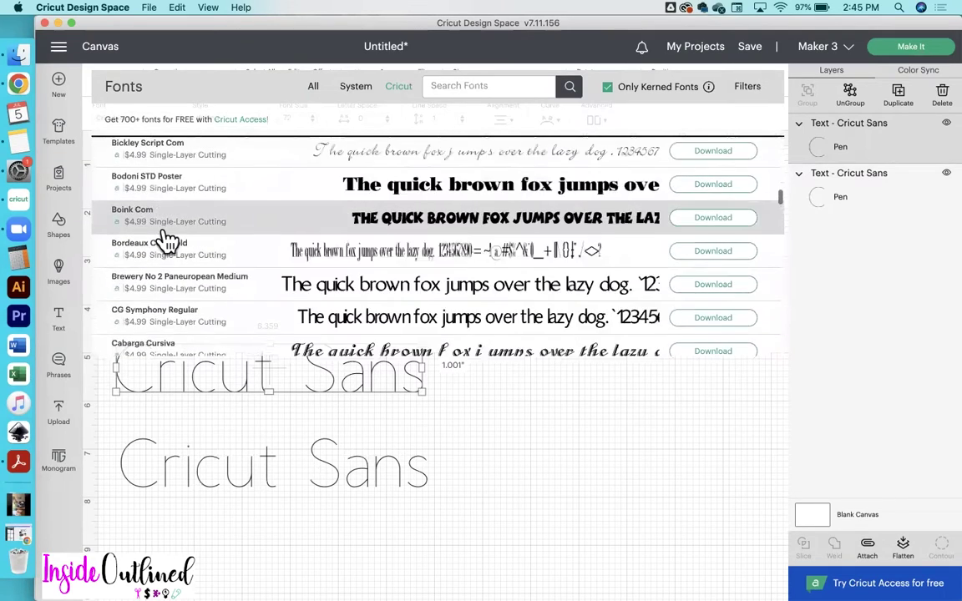
scroll(167, 240, down, 2)
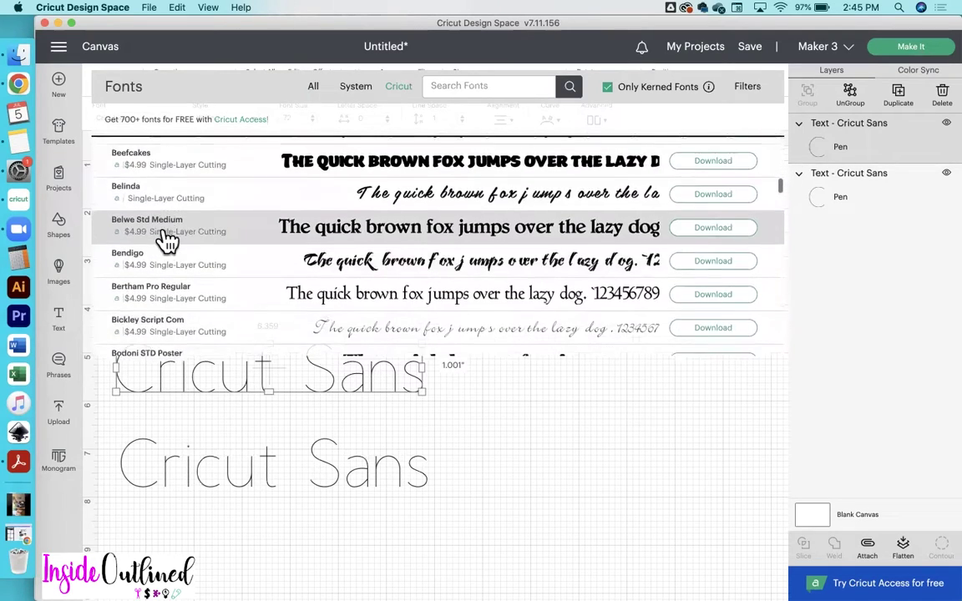
scroll(167, 239, up, 2)
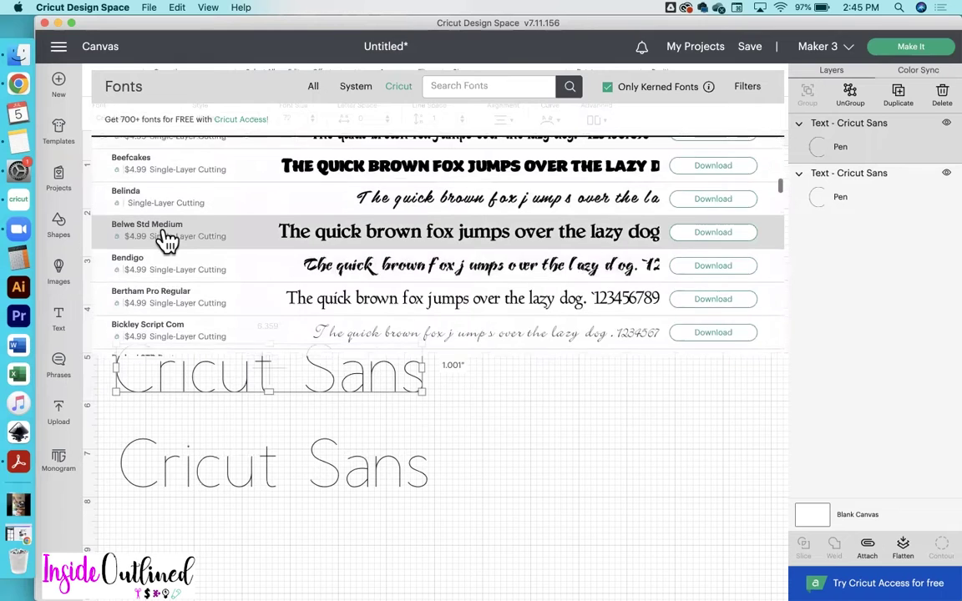
scroll(167, 240, up, 1)
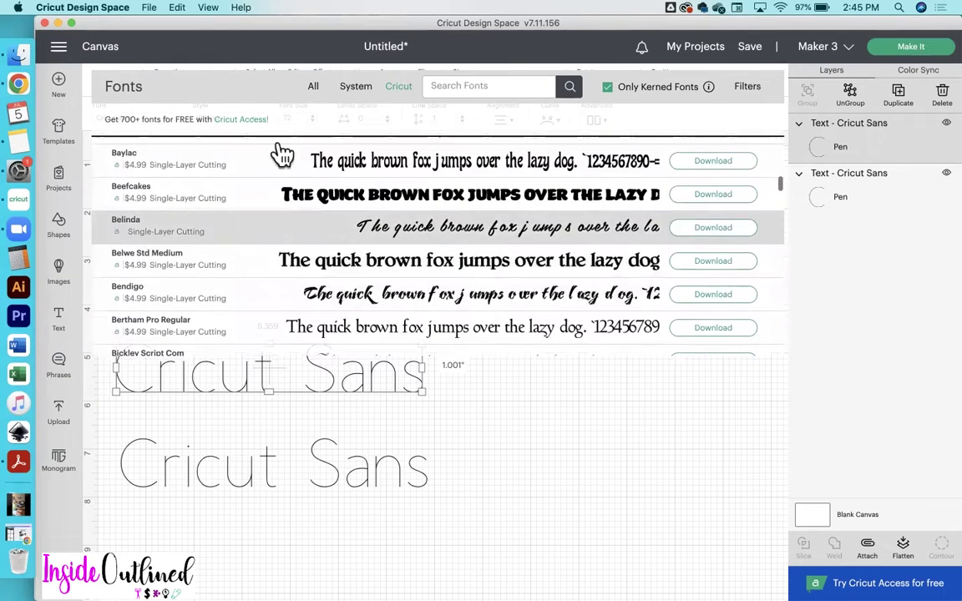
Search the fonts for "bfc love quinn", include non-kerned fonts, and apply BFC Love Quinn to the upper text
click(453, 87)
text(b)
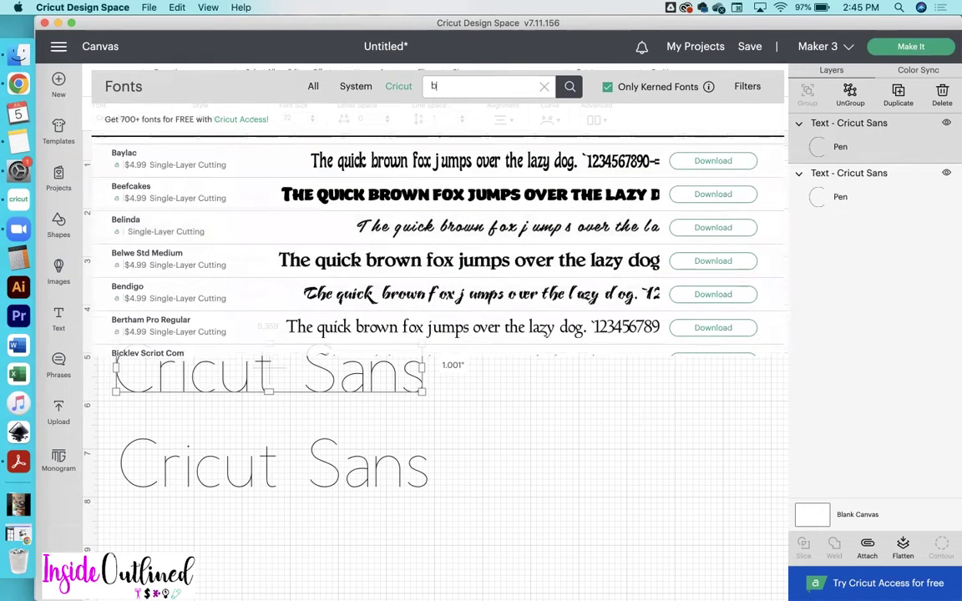
text(fc love quinn)
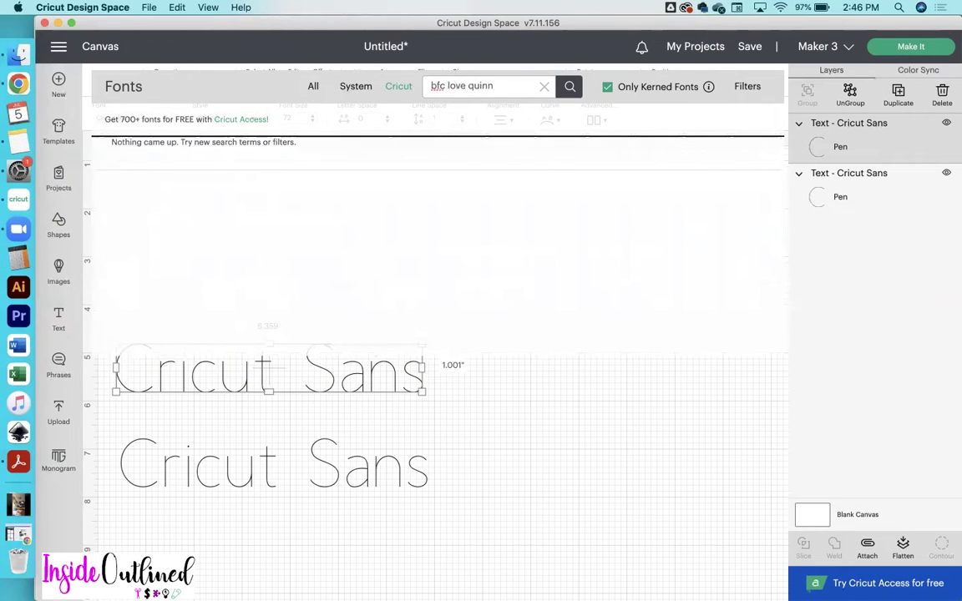
click(610, 90)
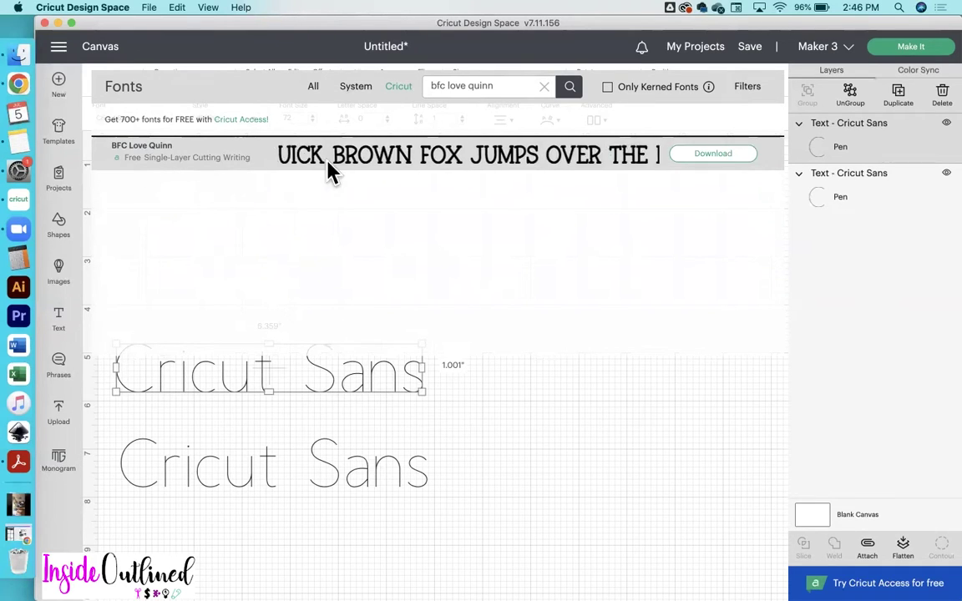
click(327, 171)
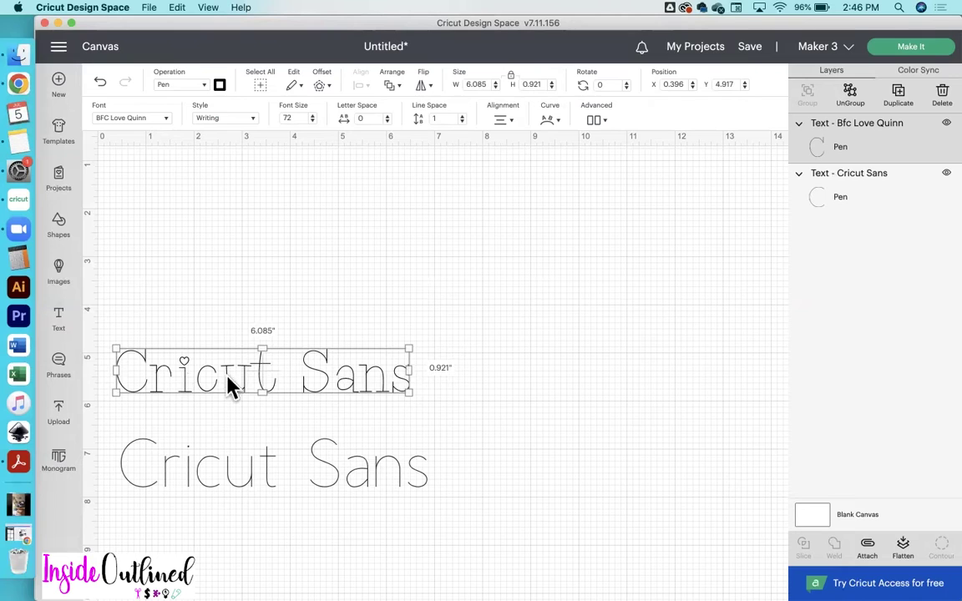
Reword the upper text as "BFC Love Quinn"
double_click(332, 379)
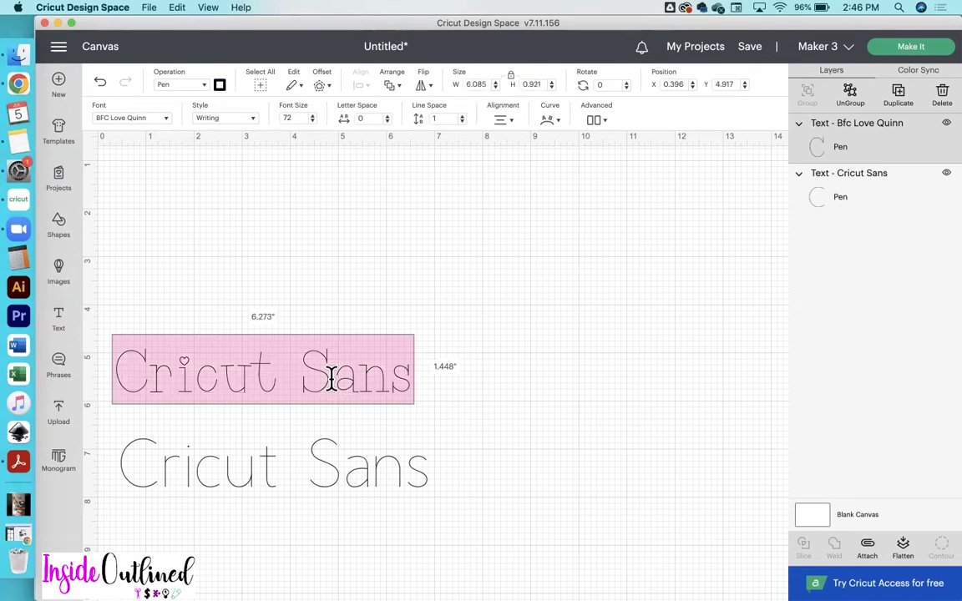
text(BF)
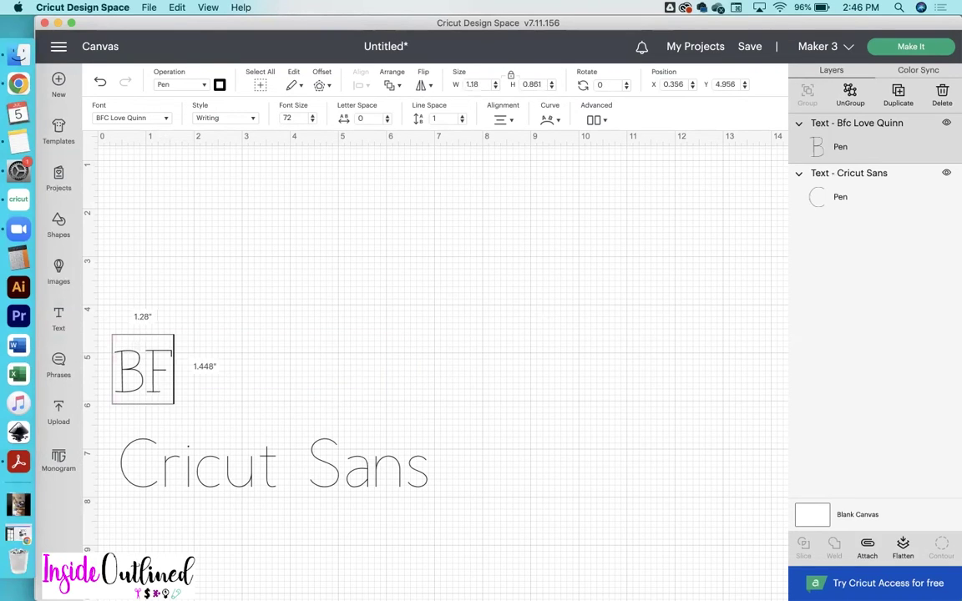
text(C Love)
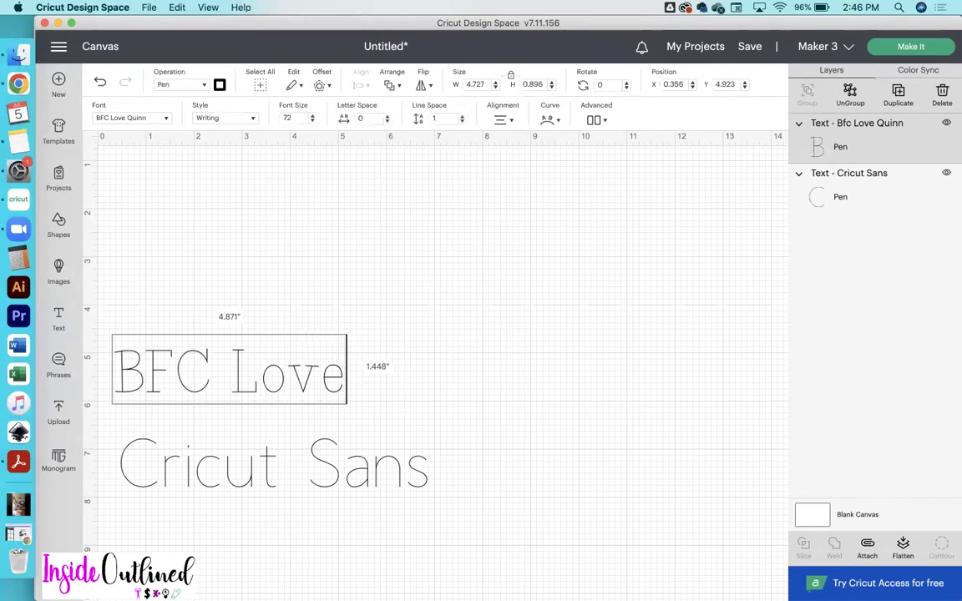
text( Quinn)
click(447, 422)
Move the BFC Love Quinn text up to about Y 3.87 and place a duplicate just below it at about Y 5
drag(399, 378, 399, 325)
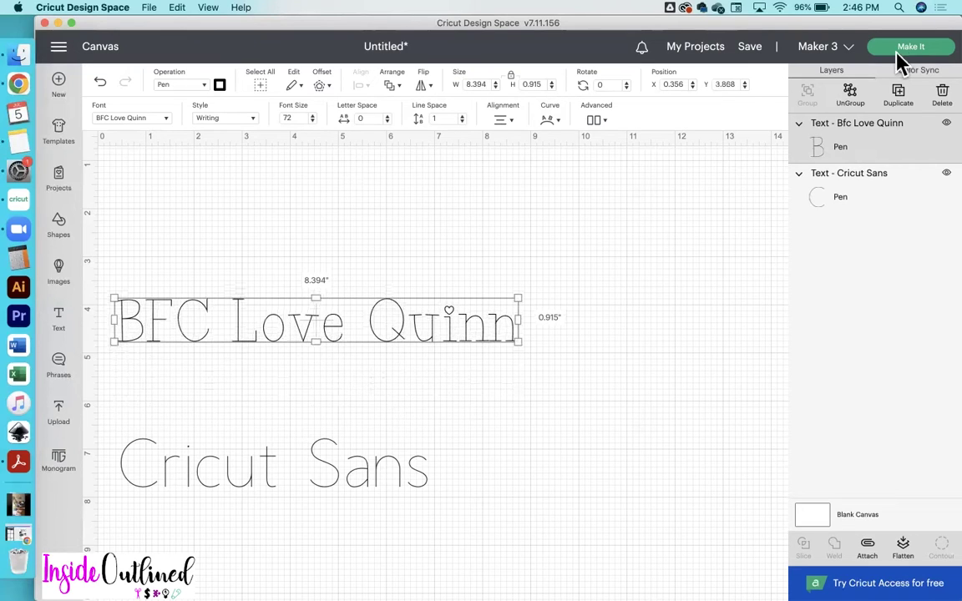
click(895, 101)
drag(498, 383, 448, 388)
Search the fonts for "Base Camp" and apply the multi-layer Base Camp font to the duplicate text
click(144, 125)
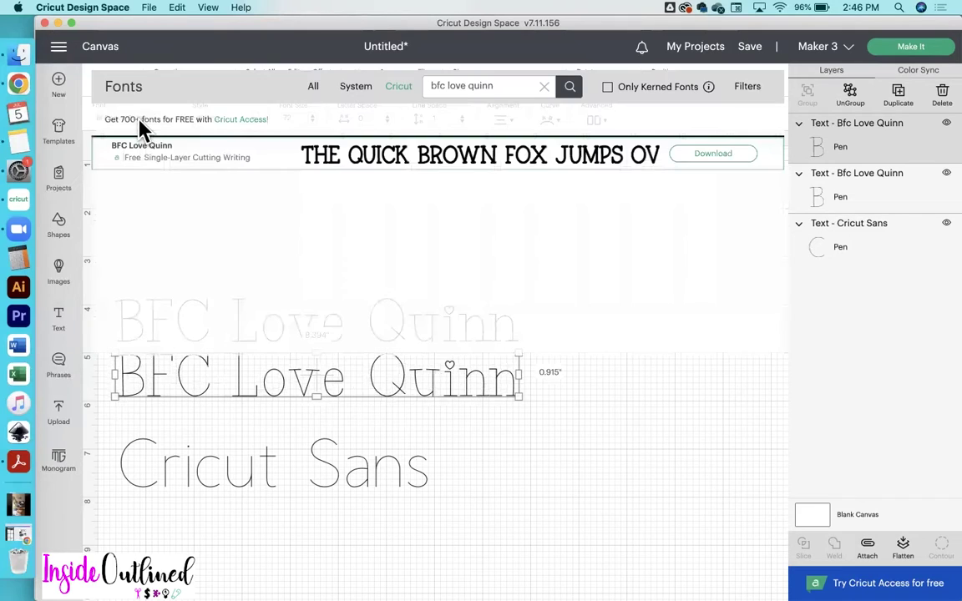
triple_click(472, 83)
text(Base Camp)
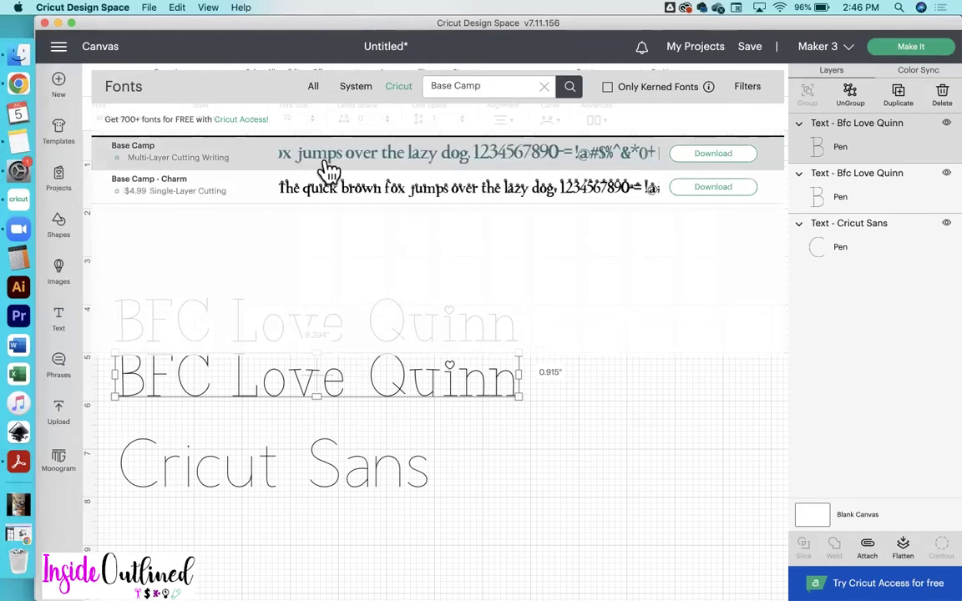
click(290, 161)
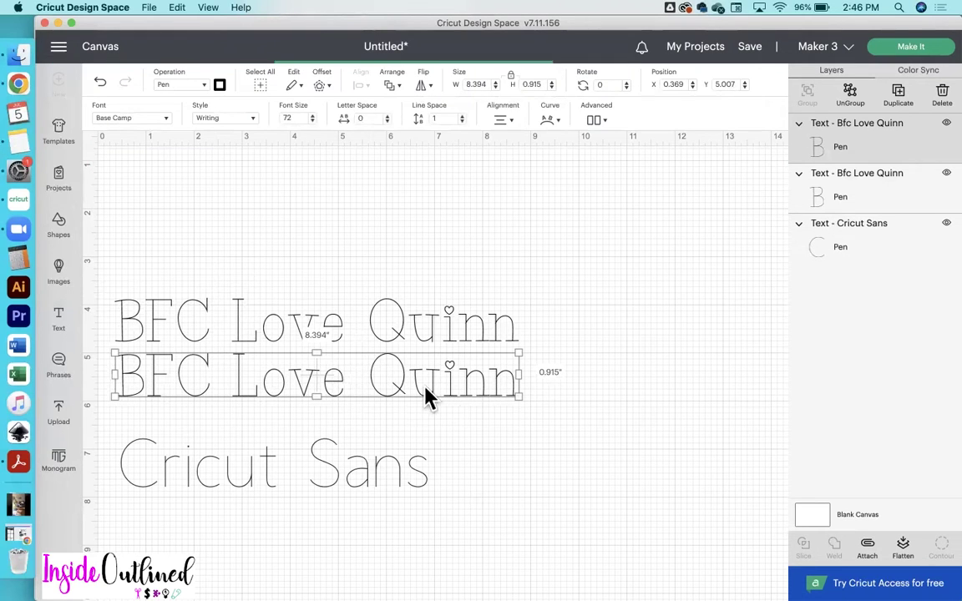
Reword the lower BFC Love Quinn text as "Base Camp" and position it just beneath the original BFC Love Quinn line
drag(438, 388, 440, 406)
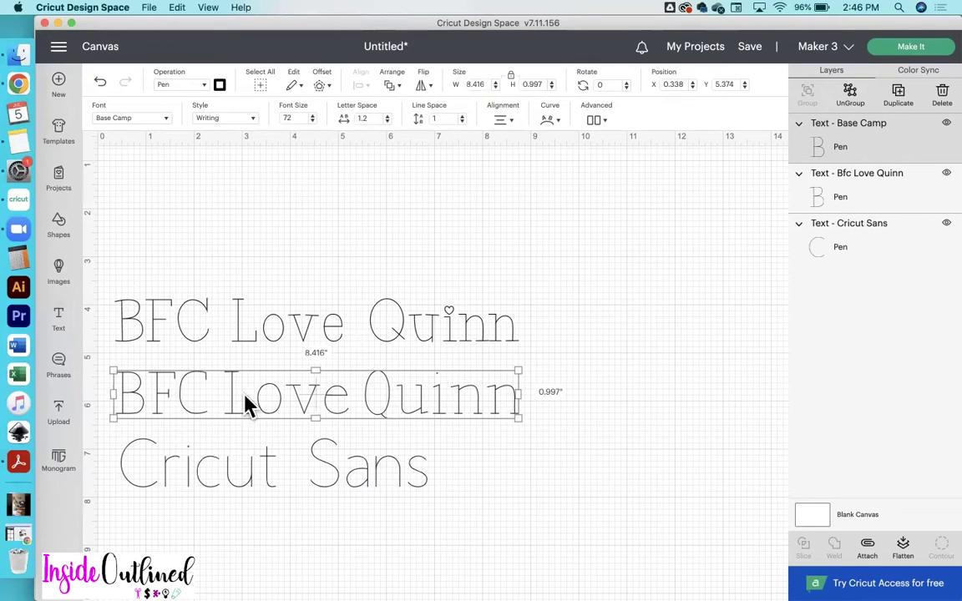
drag(211, 399, 213, 401)
text(Ba)
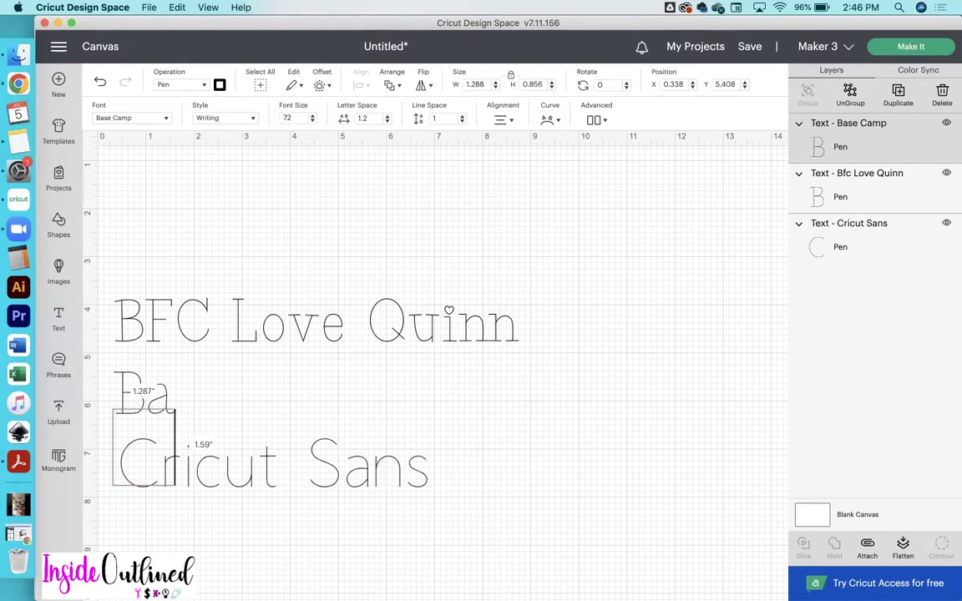
text(se Camp)
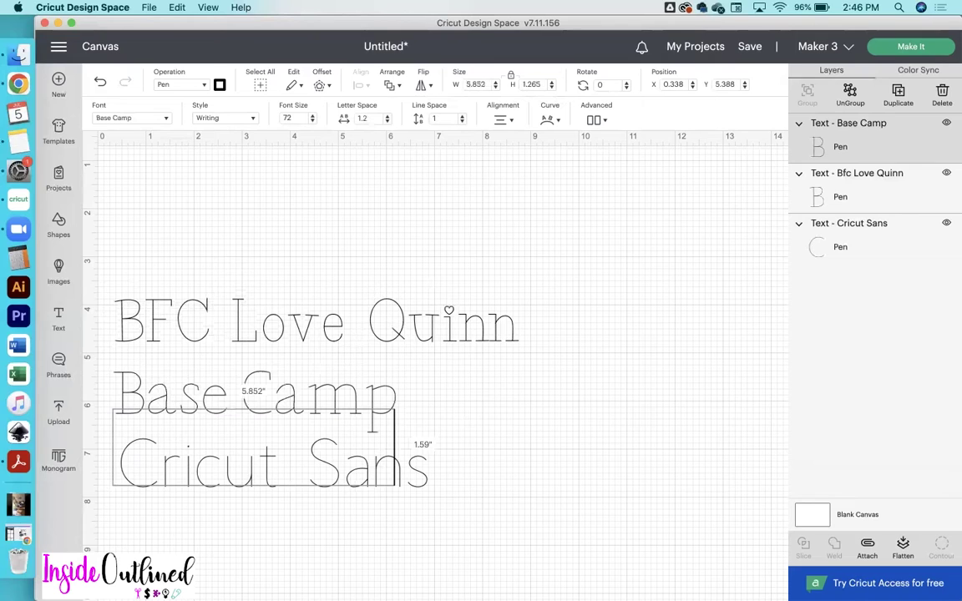
click(200, 403)
drag(180, 403, 180, 395)
click(547, 409)
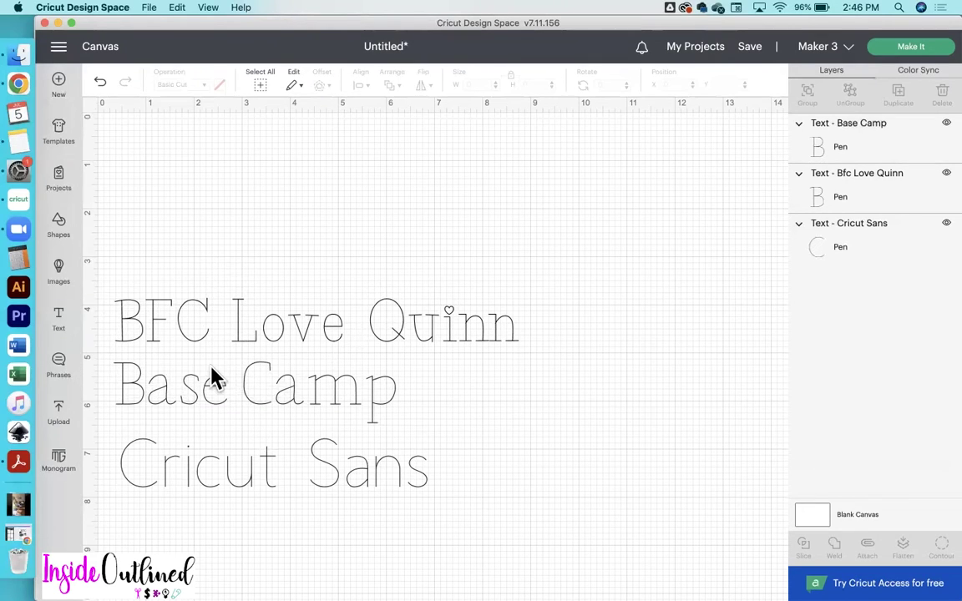
Move all three texts up to the top of the canvas and lower Cricut Sans to leave a gap beneath Base Camp
click(247, 466)
click(204, 294)
key(super+a)
drag(342, 394, 340, 255)
click(340, 261)
drag(328, 334, 328, 406)
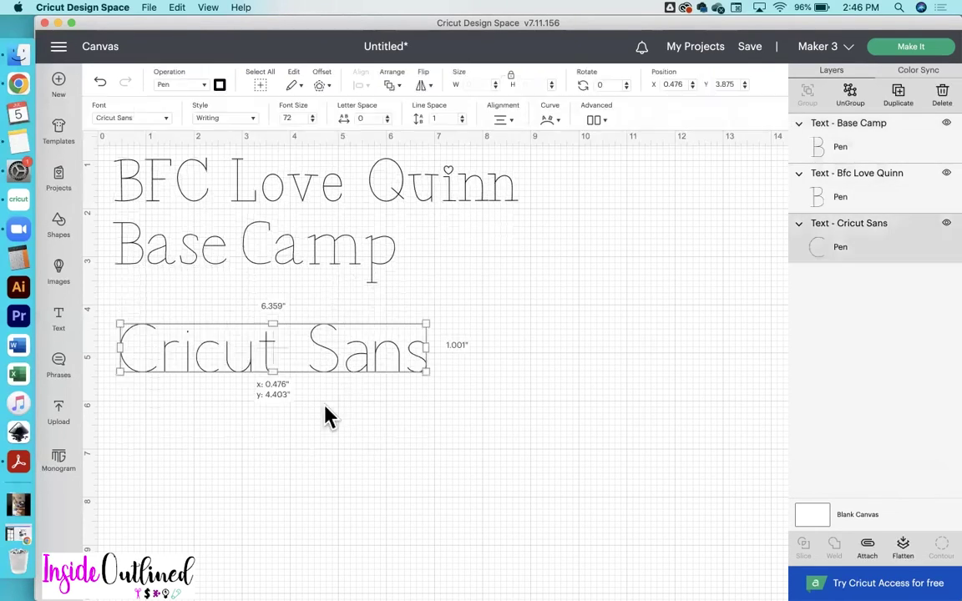
Duplicate the Base Camp text and place the copy in the gap above Cricut Sans at about X 0.39, Y 3.74
click(319, 247)
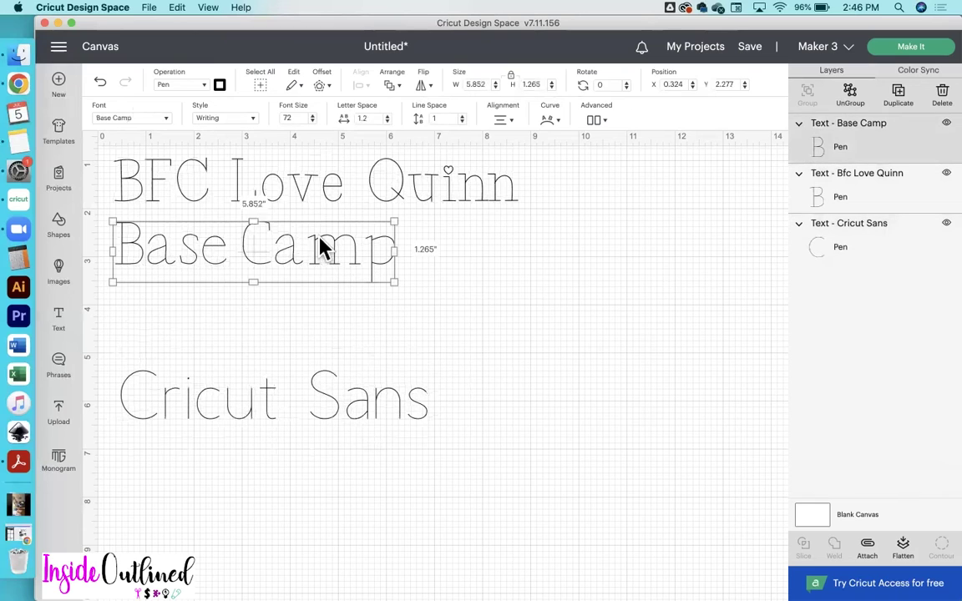
click(900, 96)
drag(374, 320, 309, 318)
drag(302, 309, 300, 310)
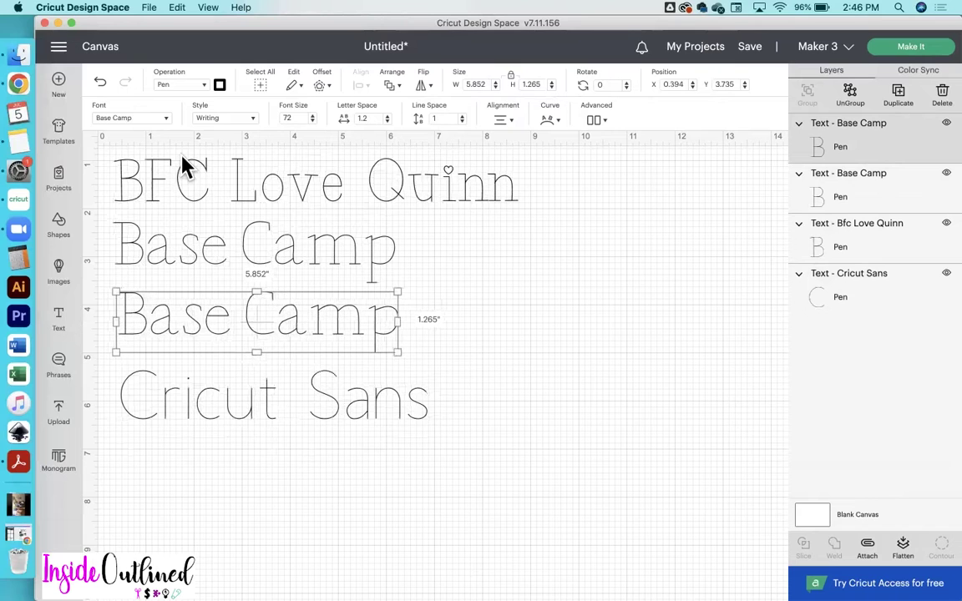
Search the fonts for "cake basics" and apply Cake Basics to the duplicate text
click(142, 122)
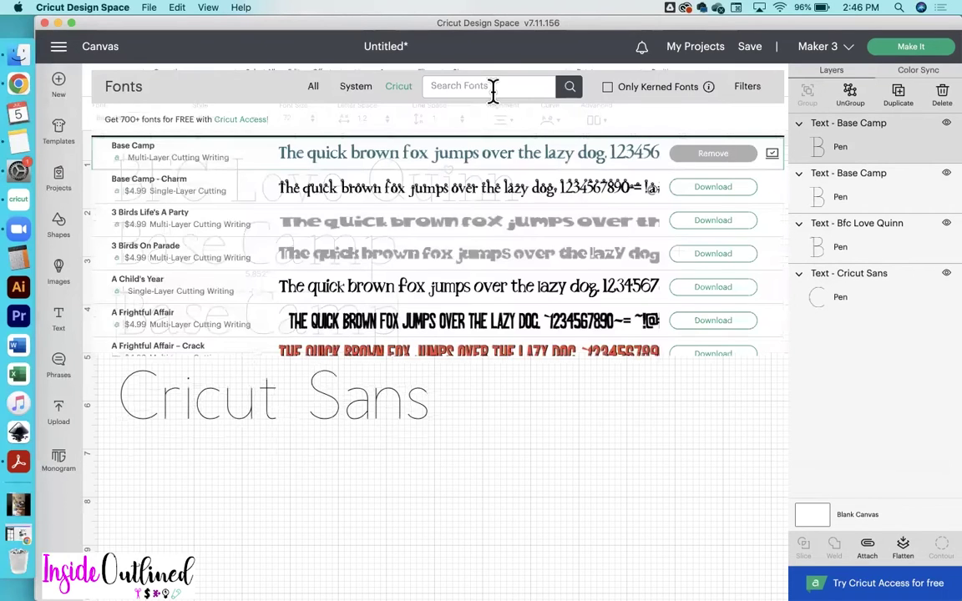
text(cake basics)
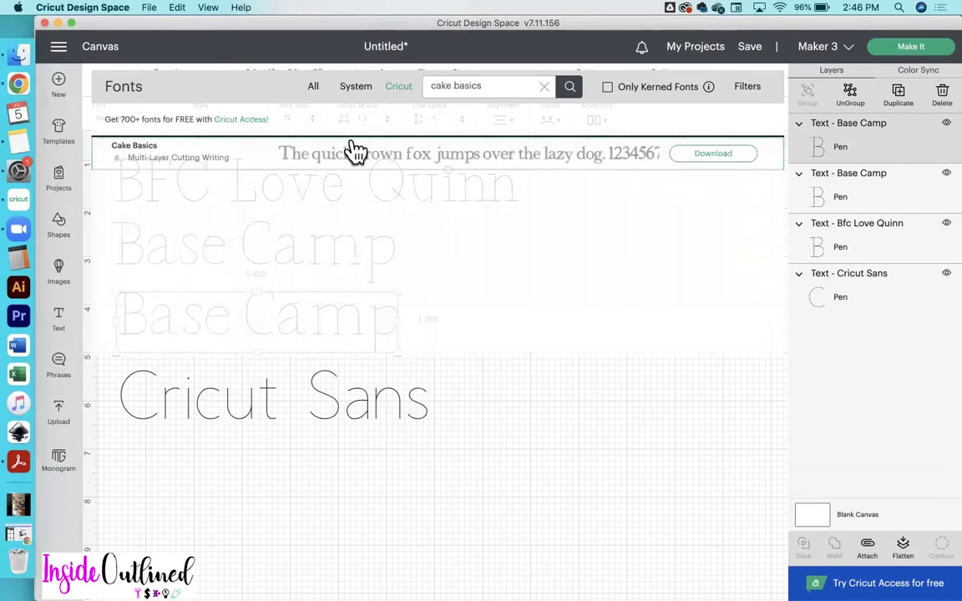
click(338, 167)
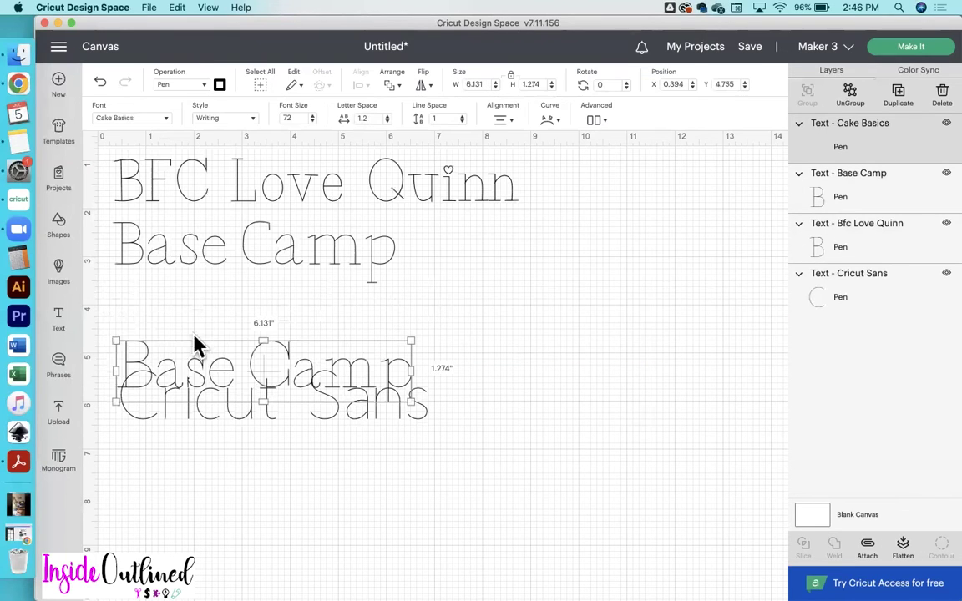
Move the Cake Basics-font text up to about X 0.37, Y 3.81 and reword it as "Cake Basics"
drag(284, 385, 309, 338)
double_click(222, 327)
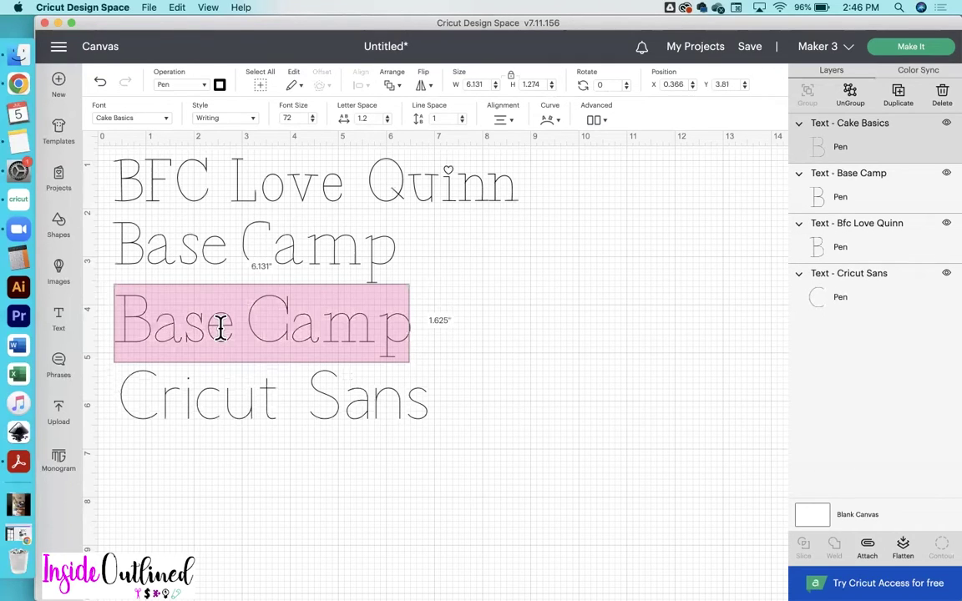
text(Cake Basics)
click(470, 396)
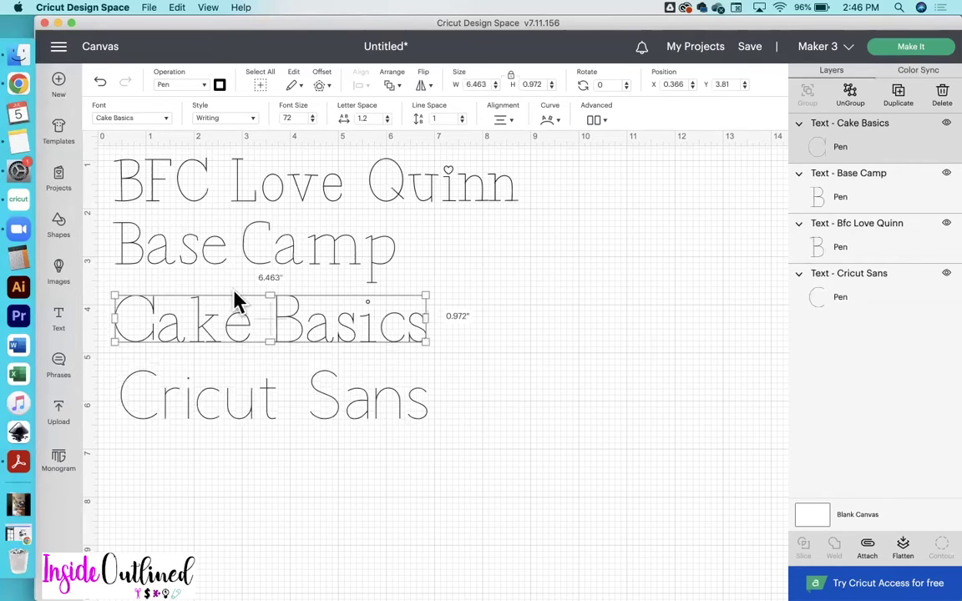
click(474, 336)
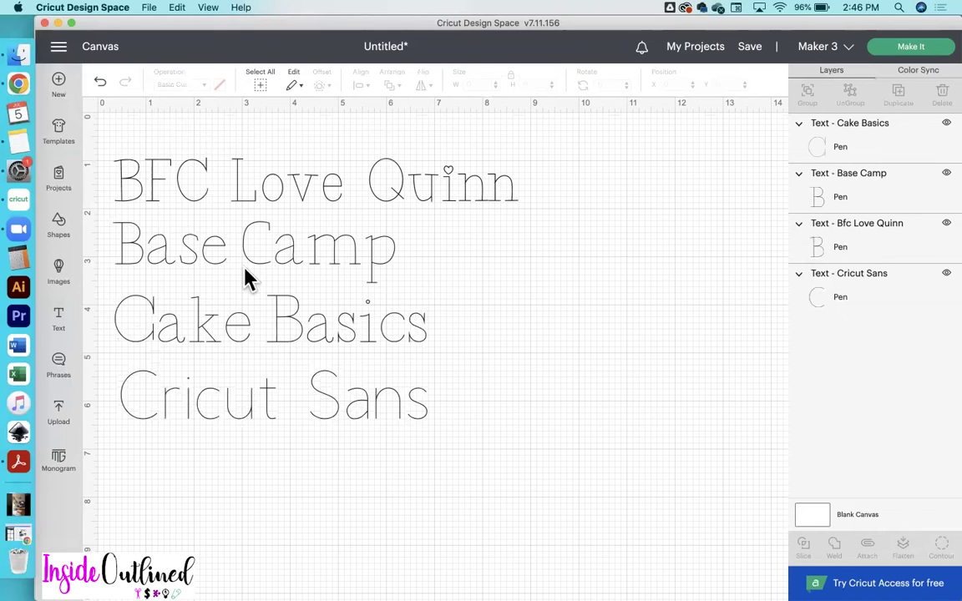
Lower Cricut Sans to make room and place a duplicate of Cake Basics above it at about X 0.23, Y 5.13
click(266, 334)
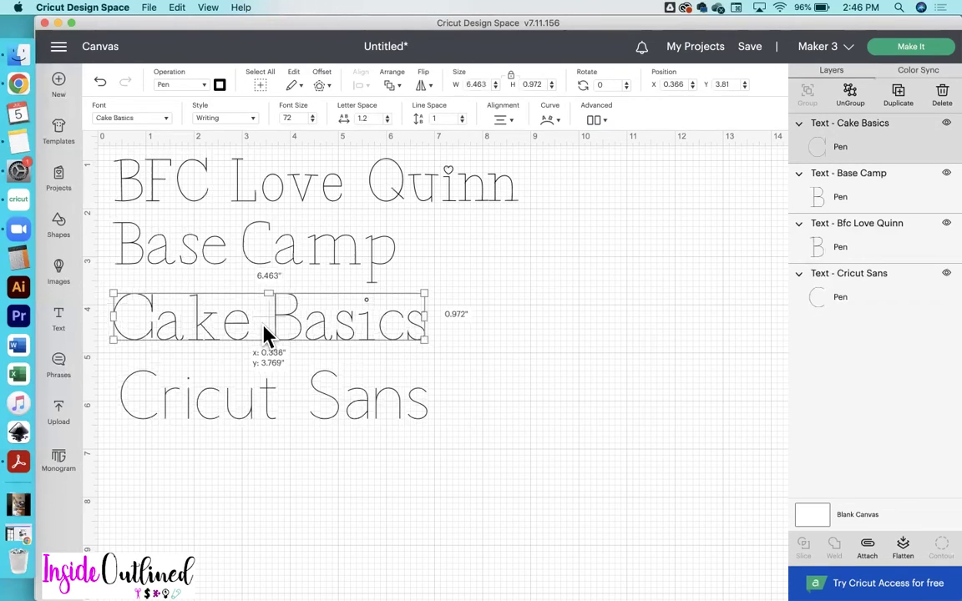
drag(318, 388, 258, 465)
click(294, 340)
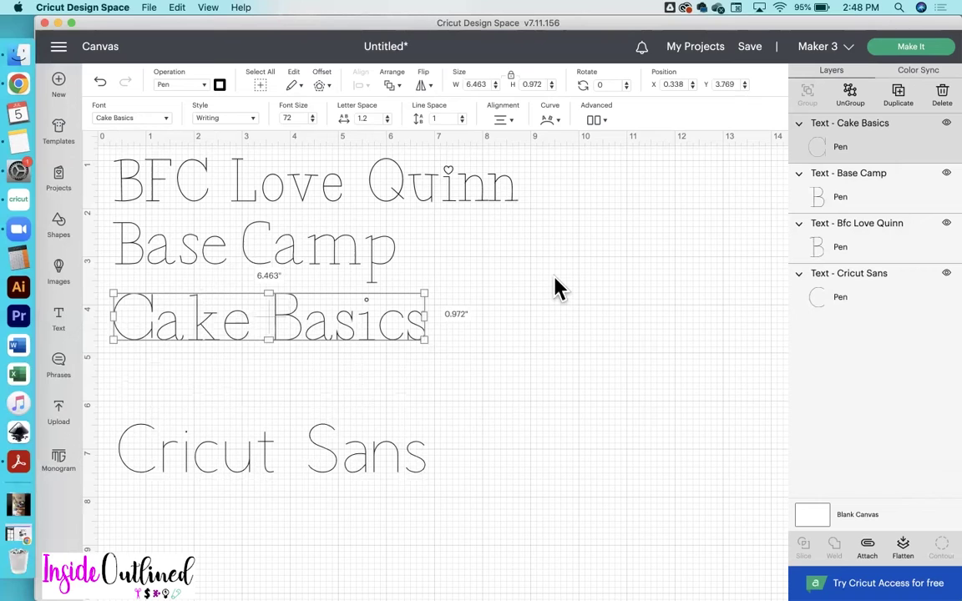
click(898, 99)
drag(380, 393, 334, 392)
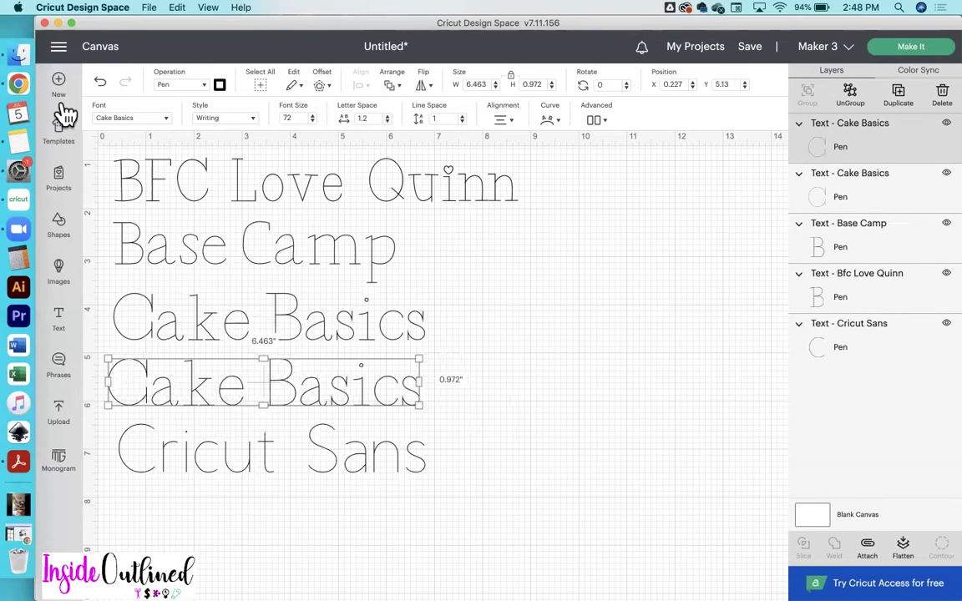
Search the fonts for "Cricut alphabet" and apply the multi-layer Cricut Alphabet font to the duplicate text
click(117, 117)
click(459, 87)
text(Cricut al)
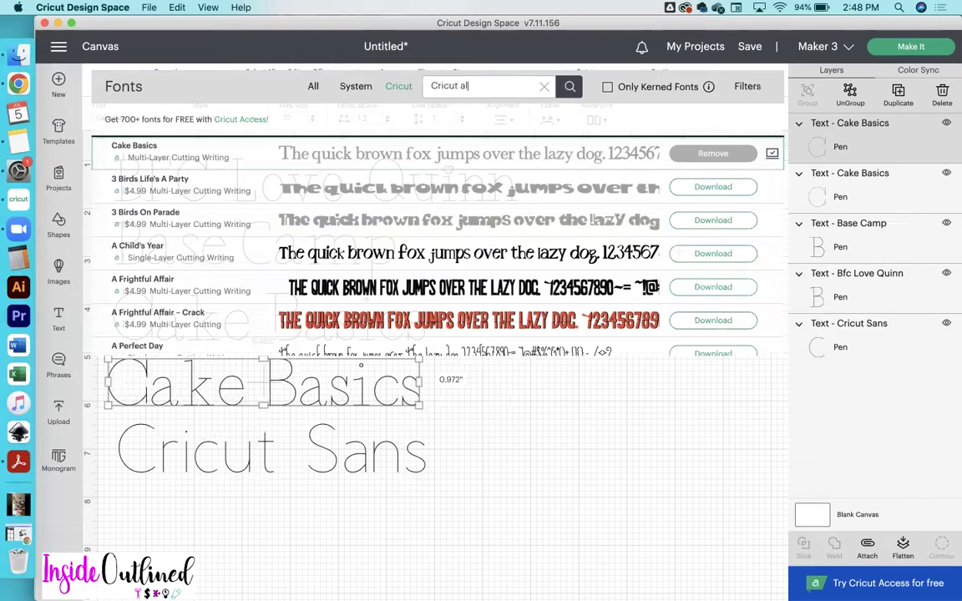
text(phabet)
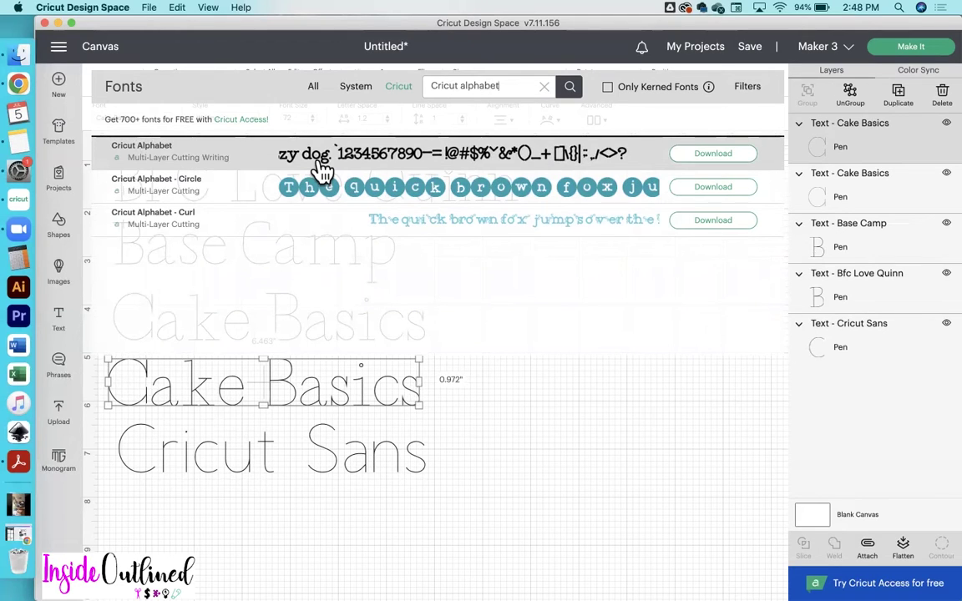
click(282, 164)
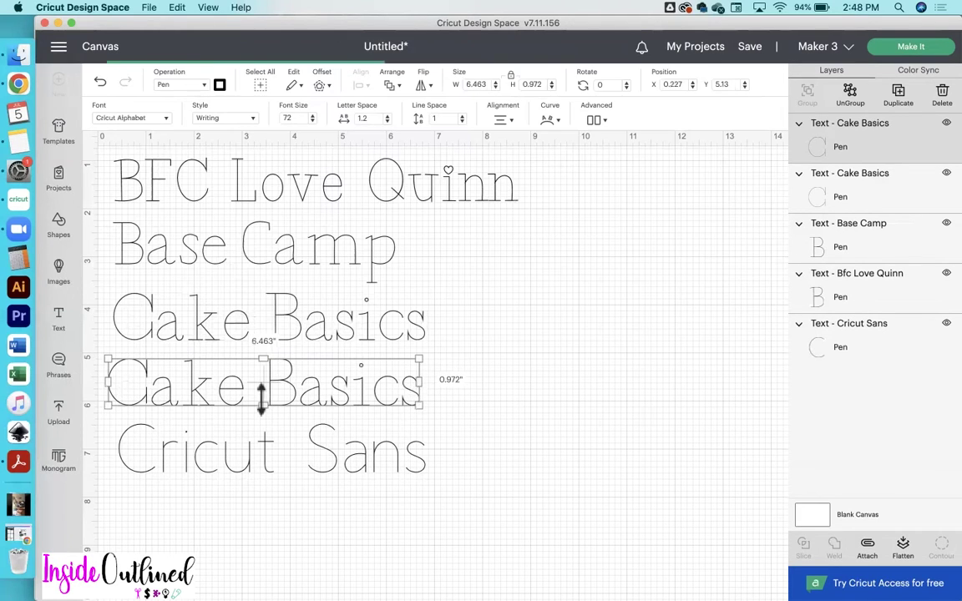
Reword the duplicate Cake Basics text as "Cricut Alphabet"
click(395, 394)
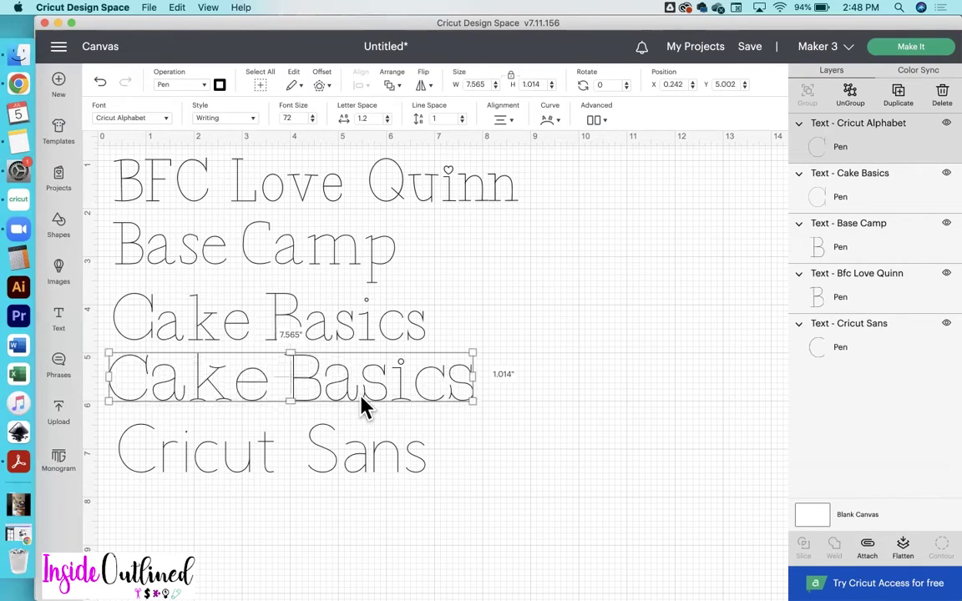
double_click(352, 391)
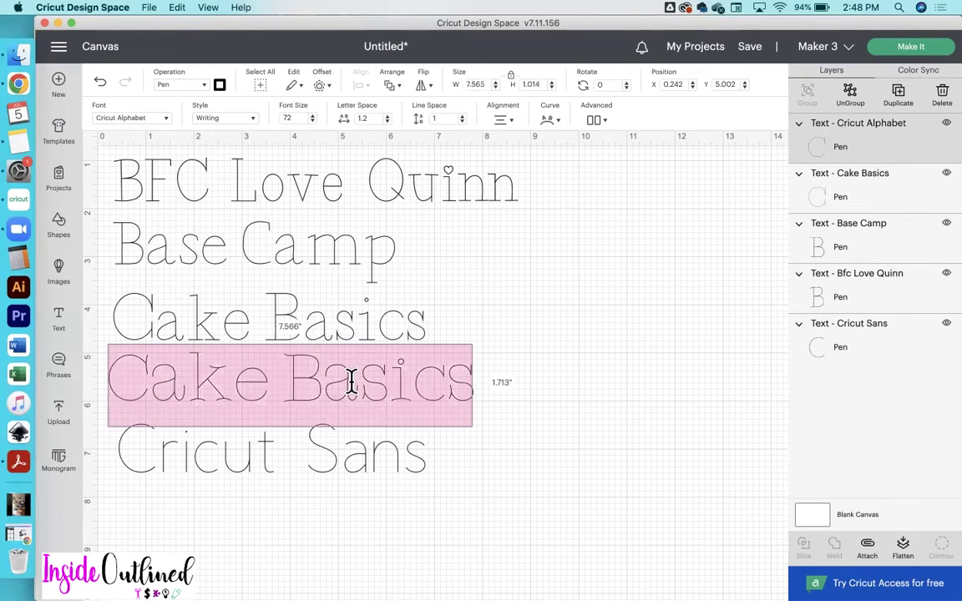
text(Cricut)
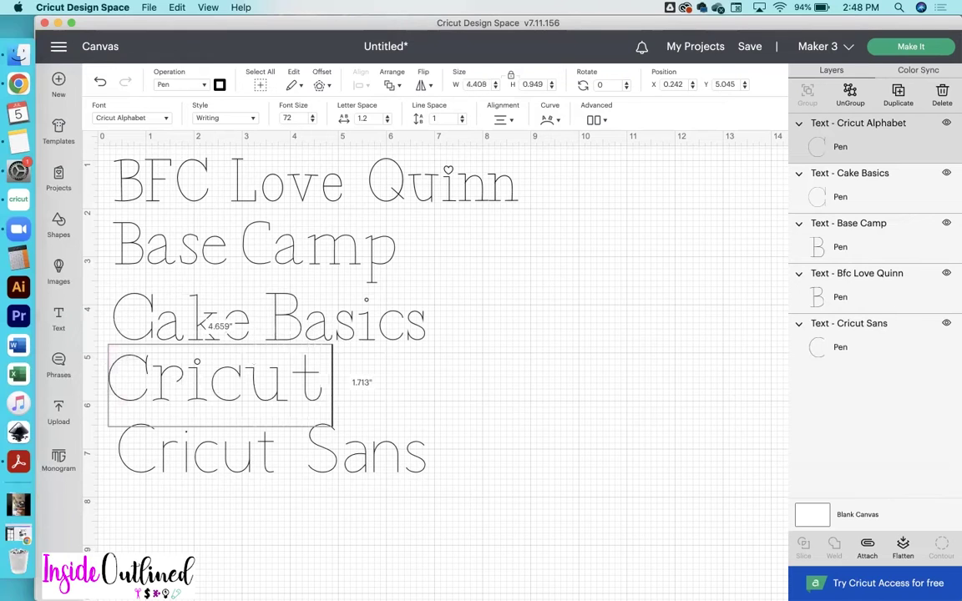
text( Alphabet)
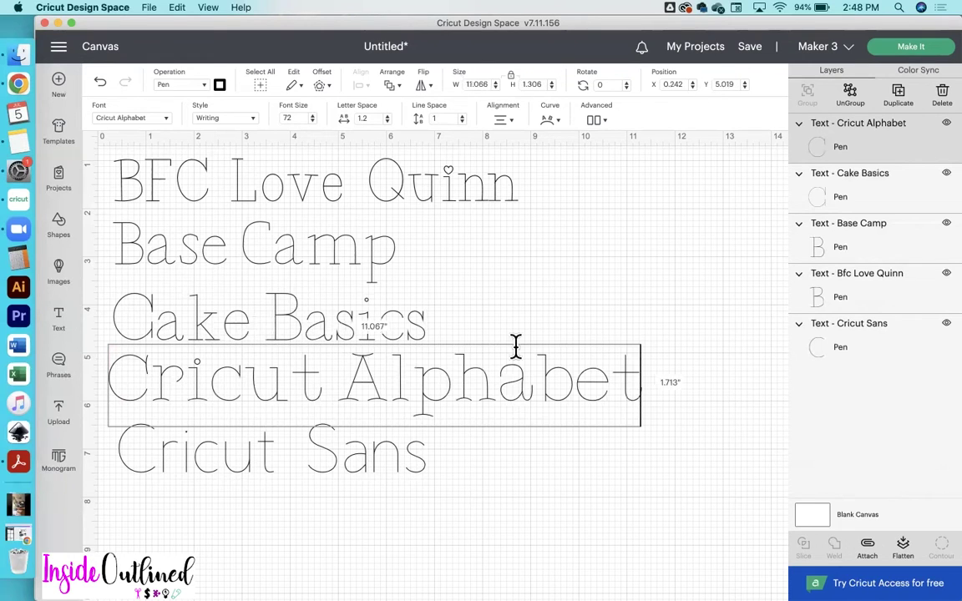
click(612, 290)
Scale all five texts down together, bringing Cricut Sans to about 4.05 inches wide
drag(575, 514, 288, 144)
drag(649, 465, 442, 326)
click(589, 338)
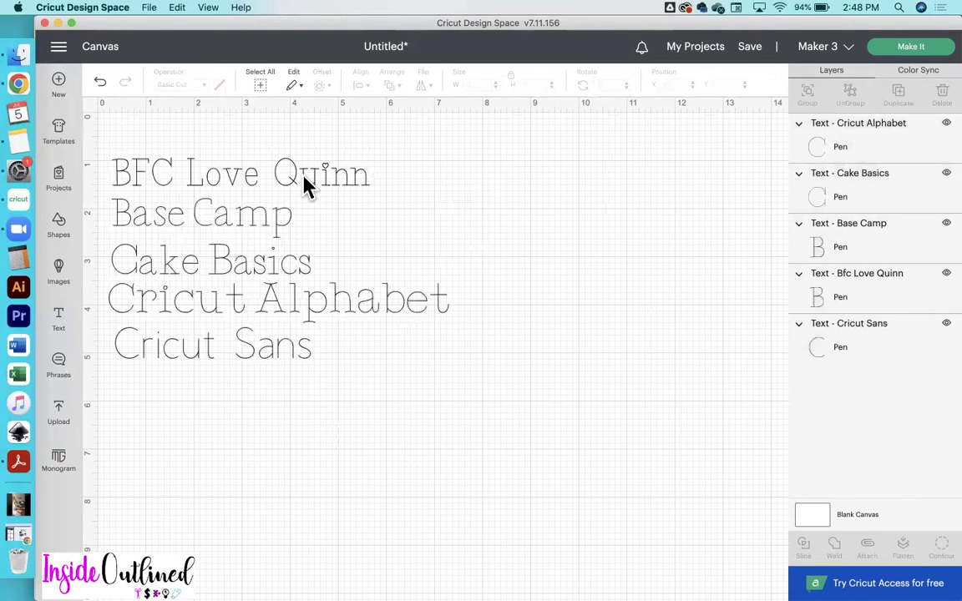
Tighten the line spacing by moving Base Camp, Cake Basics, Cricut Alphabet and Cricut Sans up, with Cricut Sans at about Y 4.4
click(251, 213)
click(214, 272)
drag(280, 284, 286, 300)
drag(297, 361, 301, 359)
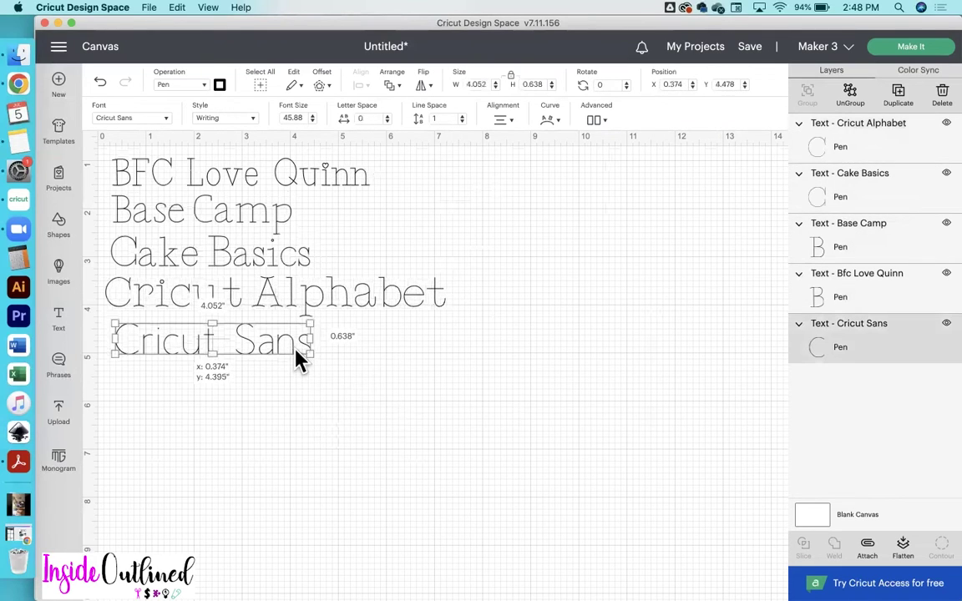
Duplicate Cricut Sans below the list and apply the DTC Barn Acre font to the copy, searching for "DTC Barn Acre"
click(898, 96)
drag(313, 448, 258, 432)
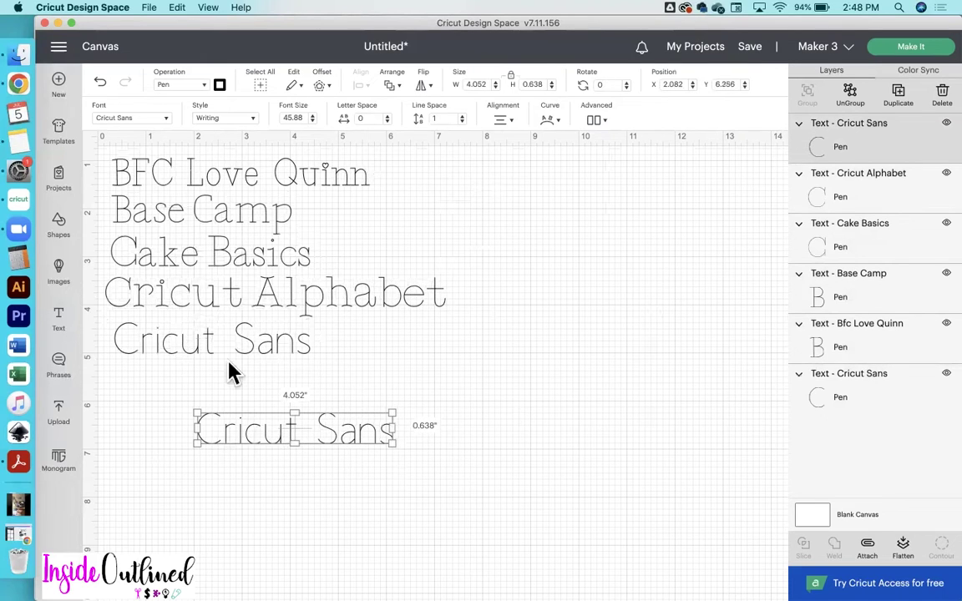
click(146, 118)
click(457, 84)
text(DTC Barn Acre)
click(369, 160)
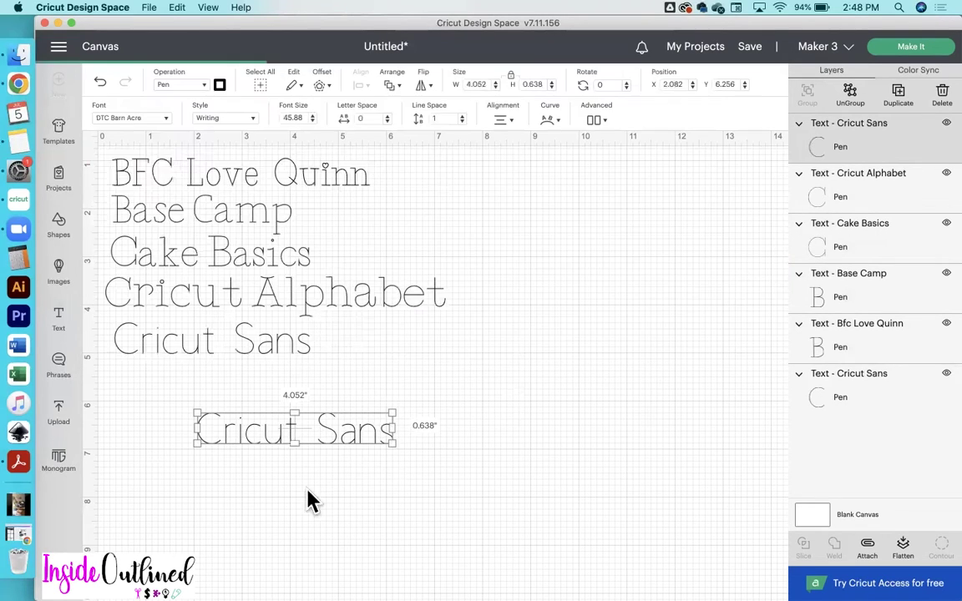
Place the DTC Barn Acre-font copy under Cricut Sans at about X 0.28, Y 5.37 and reword it as "DTC BARN ACRE"
drag(343, 437, 264, 385)
click(134, 584)
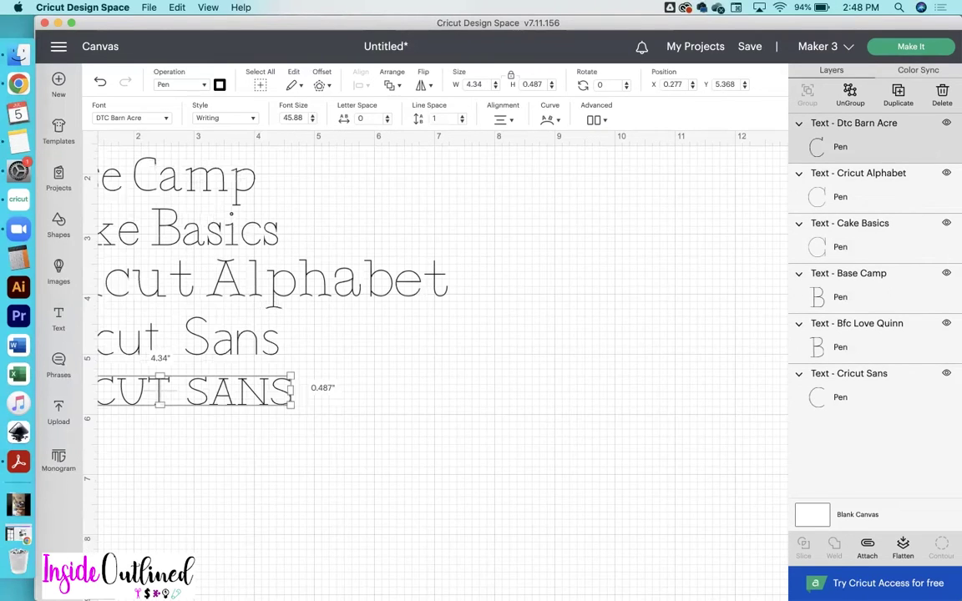
scroll(262, 526, left, 5)
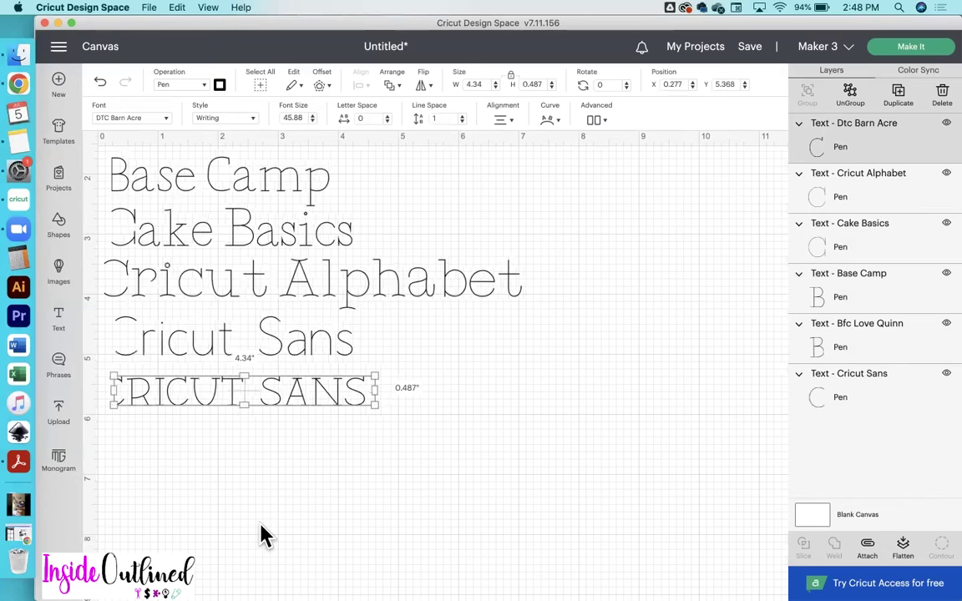
scroll(261, 534, up, 3)
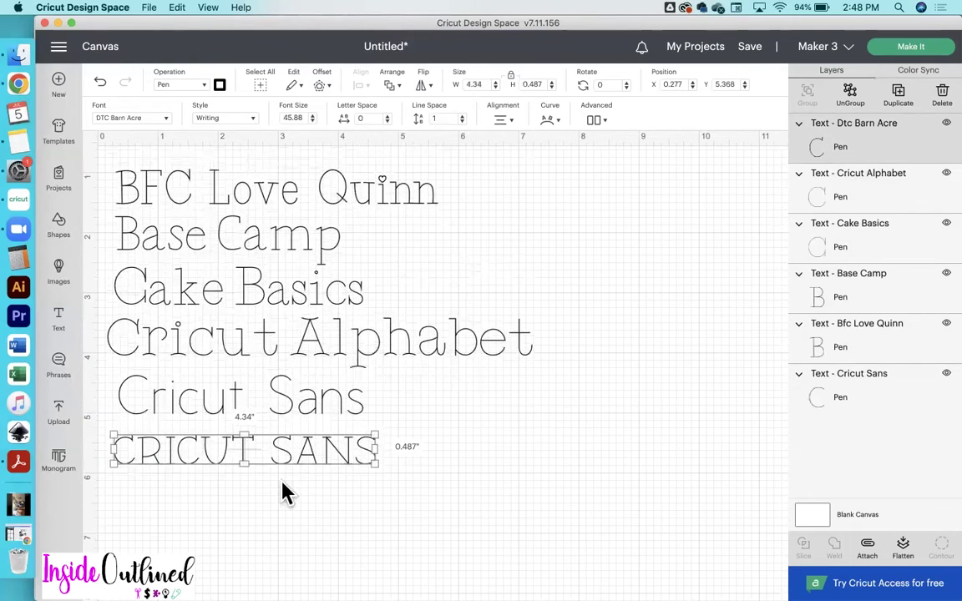
double_click(207, 451)
text(DTC )
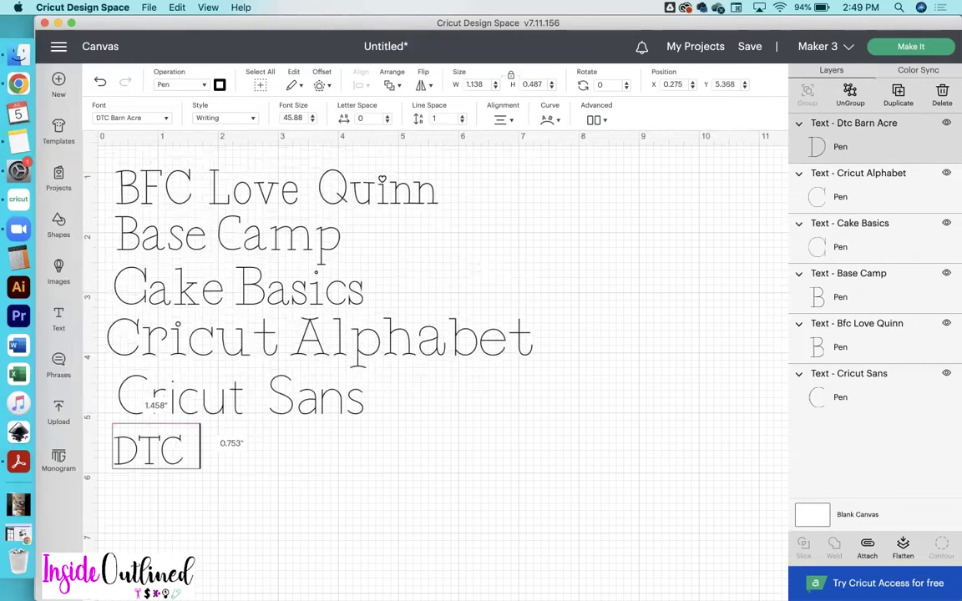
text(BARN A)
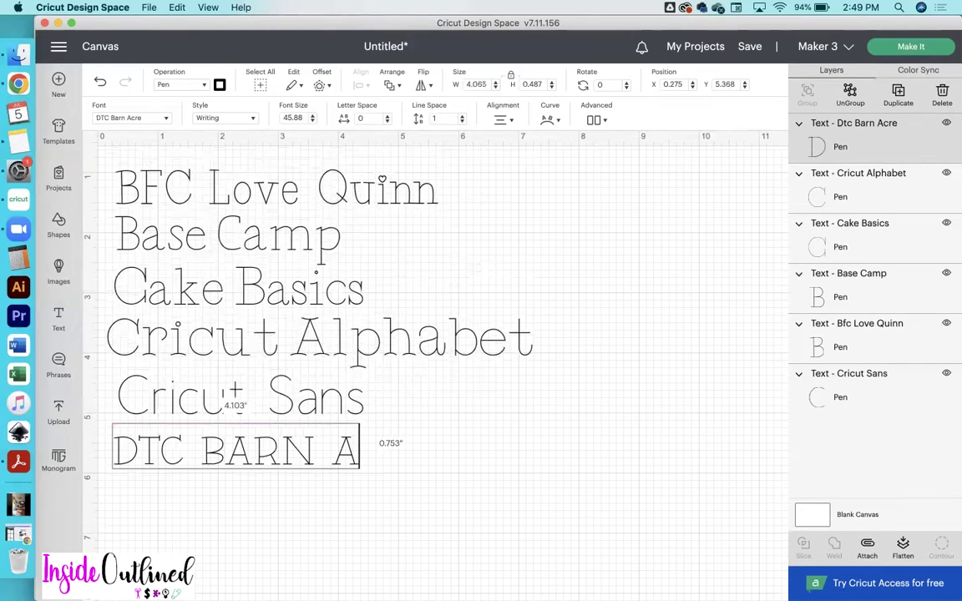
text(CRE)
click(526, 513)
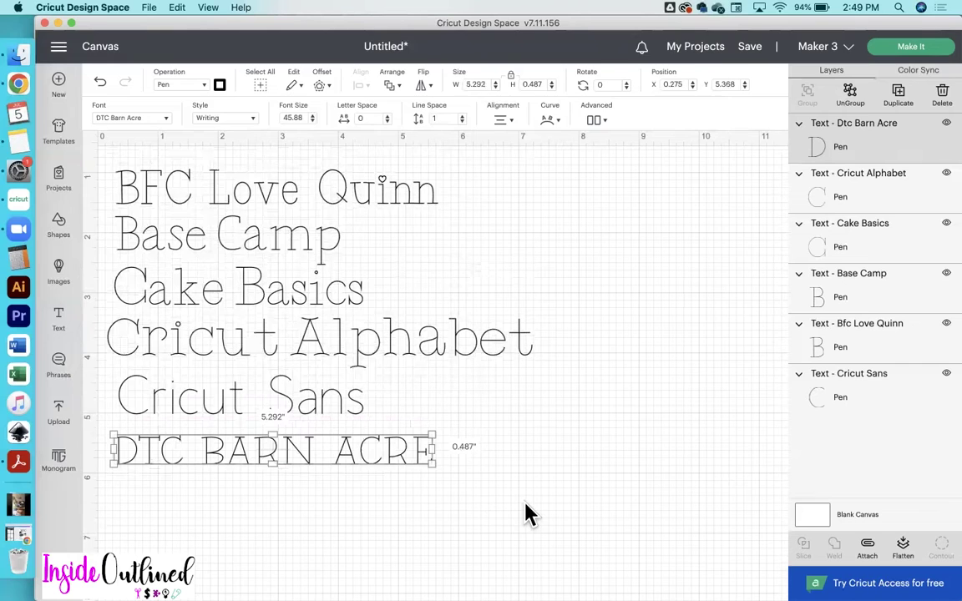
click(417, 537)
Duplicate the DTC BARN ACRE text and place the copy just below it at about X 0.31, Y 6.15
click(305, 464)
click(902, 98)
drag(280, 483, 241, 503)
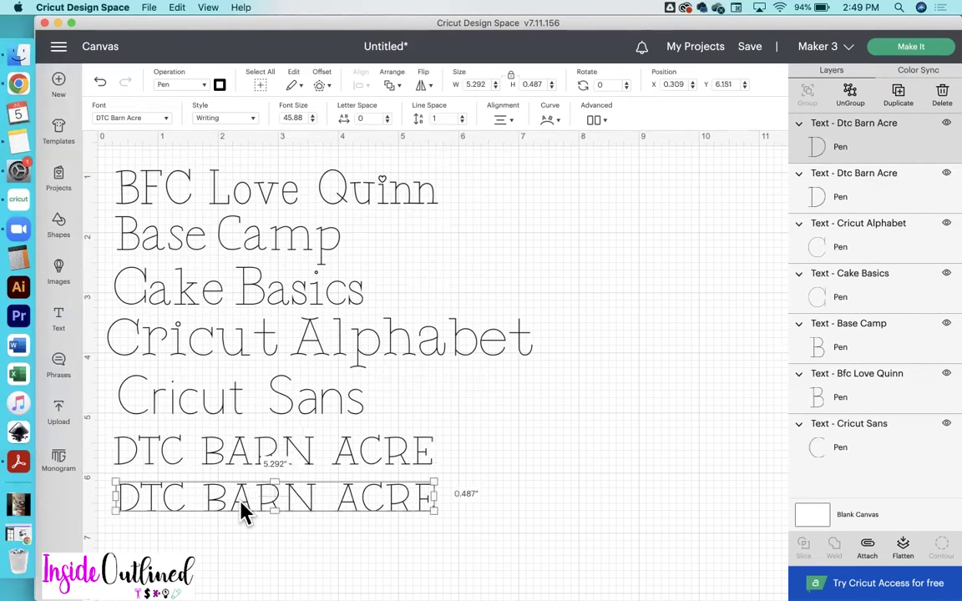
Search the fonts for "felix" and apply the Felix font to the lower DTC BARN ACRE text
click(147, 119)
click(498, 86)
text(felix)
click(307, 153)
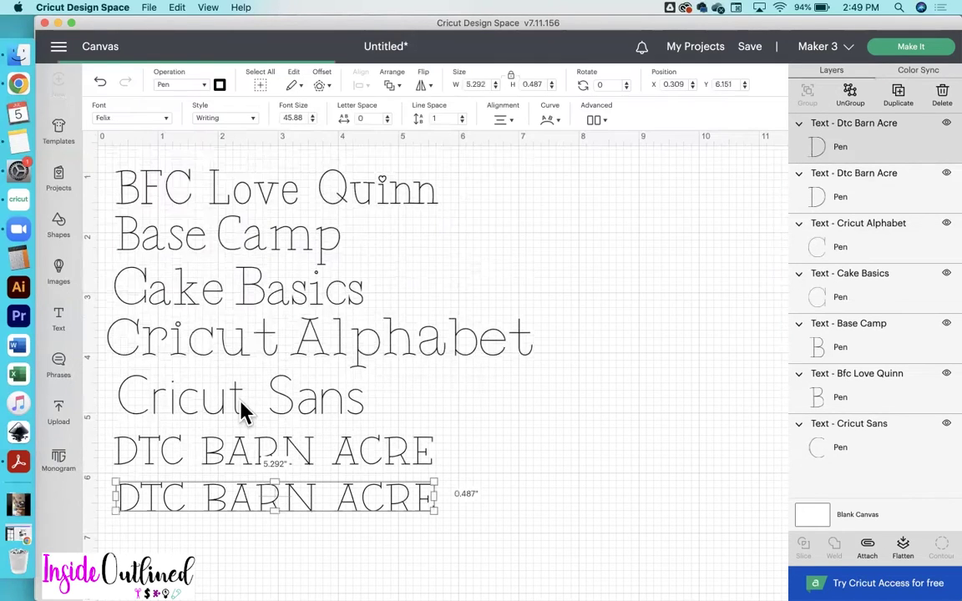
Reword the lower DTC BARN ACRE text as "FELIX"
double_click(230, 492)
key(BackSpace)
text(FELIX)
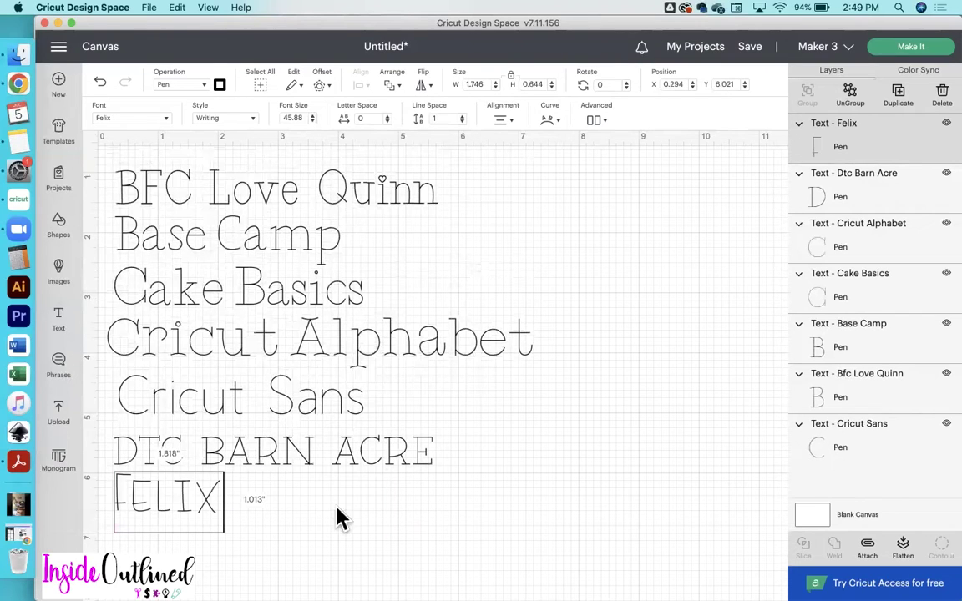
click(326, 516)
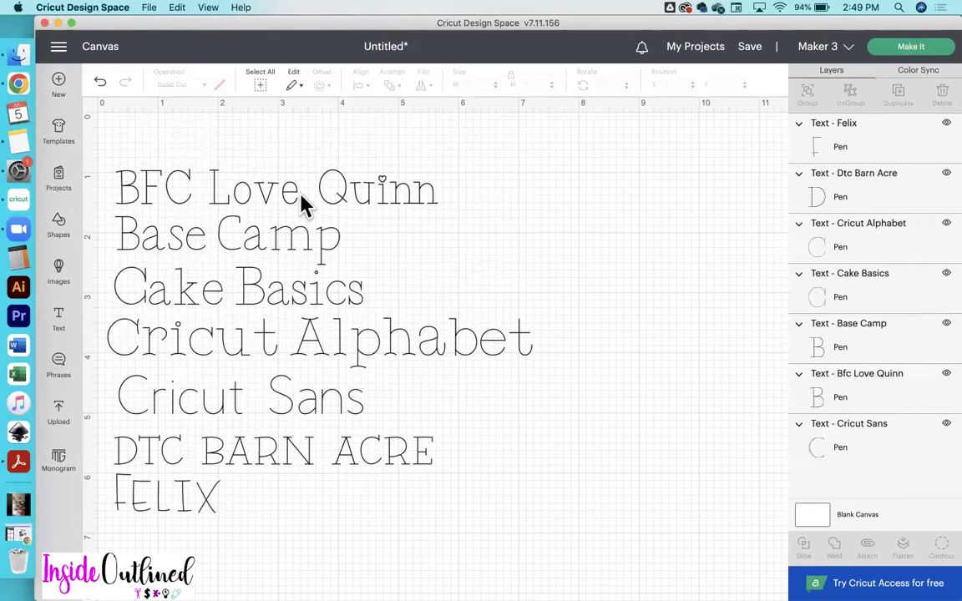
click(198, 193)
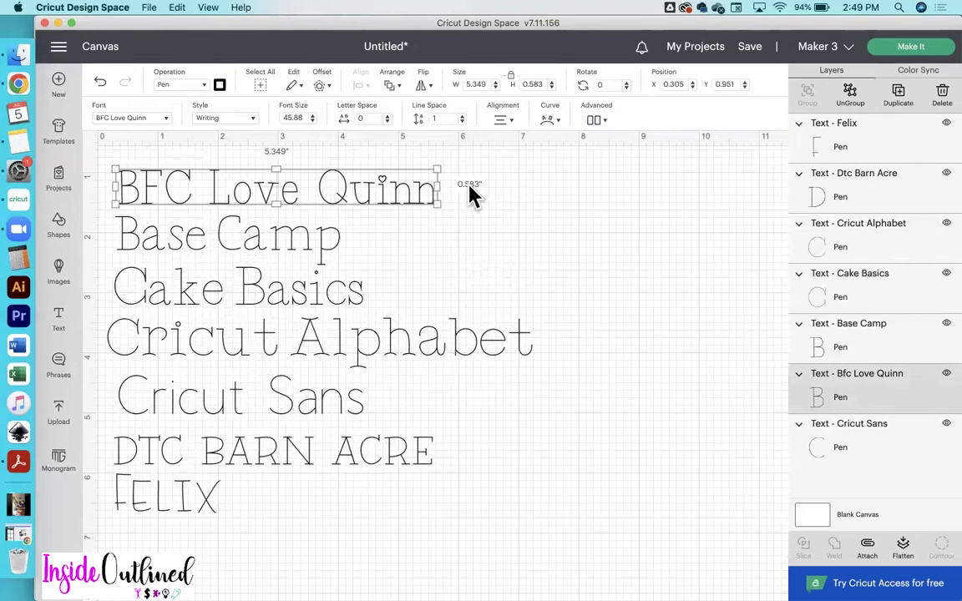
Duplicate FELIX below the list and apply the High Tide font to the copy, searching for "high tide"
click(192, 501)
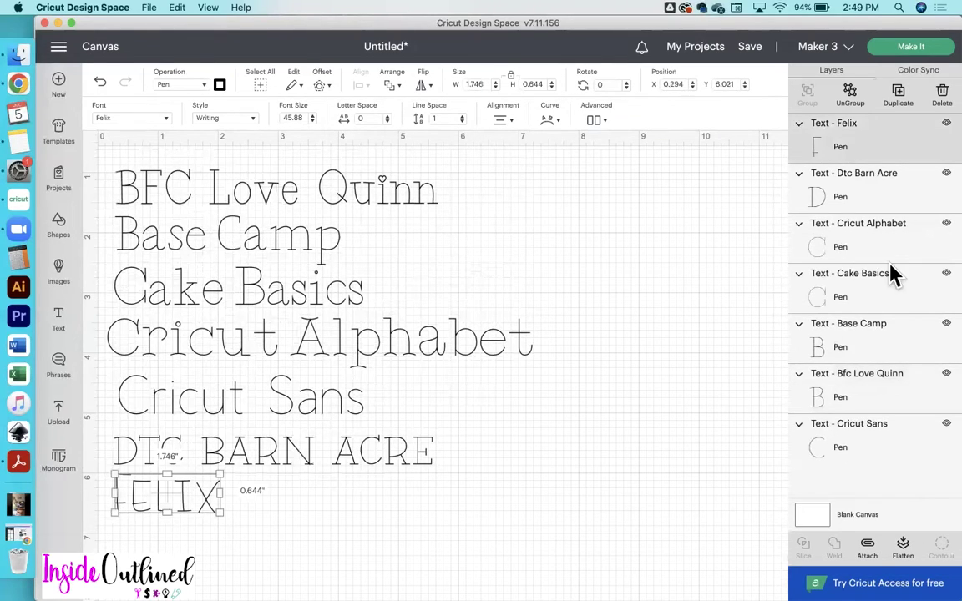
click(907, 113)
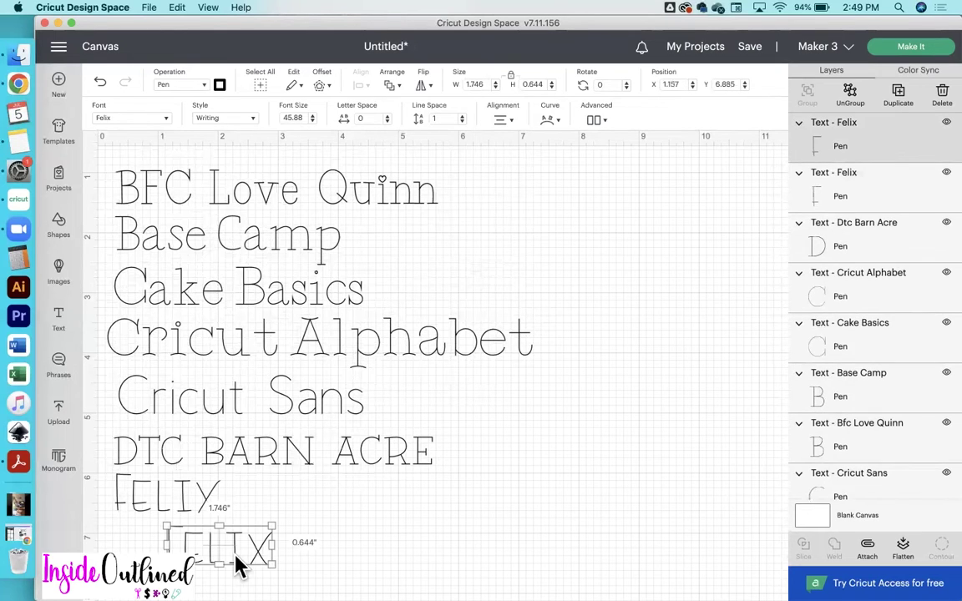
click(142, 122)
click(508, 86)
text(high tide)
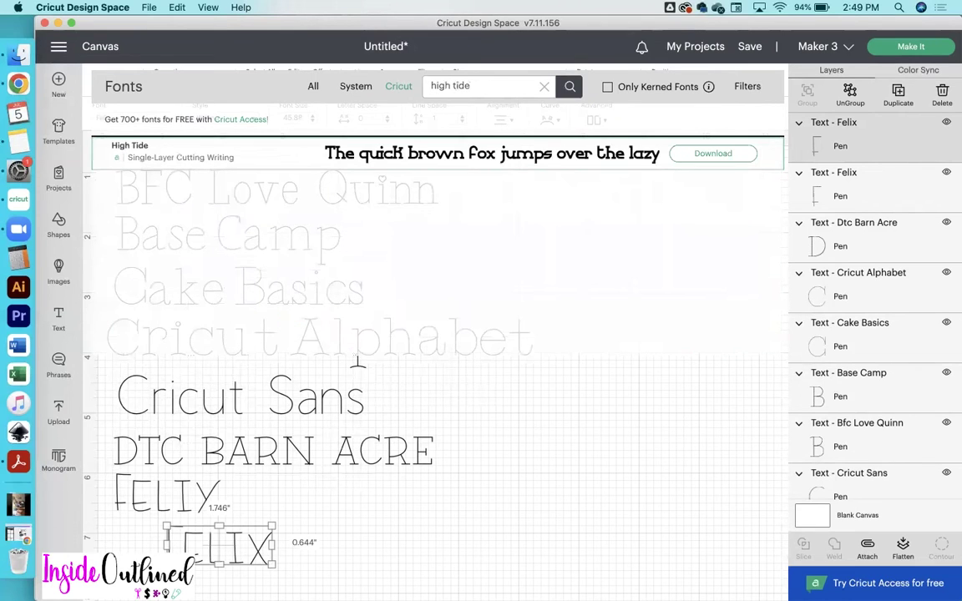
click(210, 163)
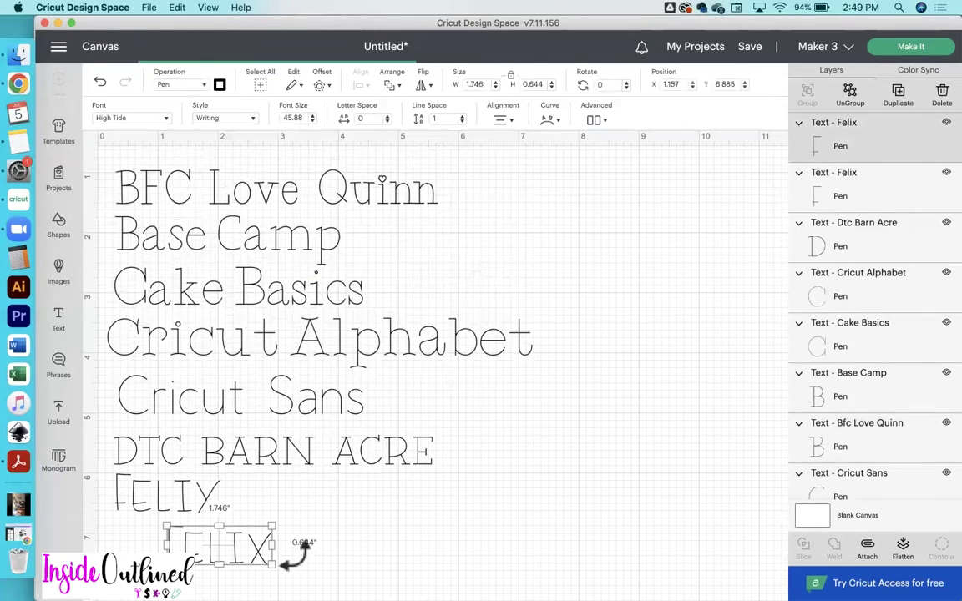
Reword the FELIX copy as "High Tide" and place it under FELIX at about X 0.33, Y 6.82
double_click(245, 547)
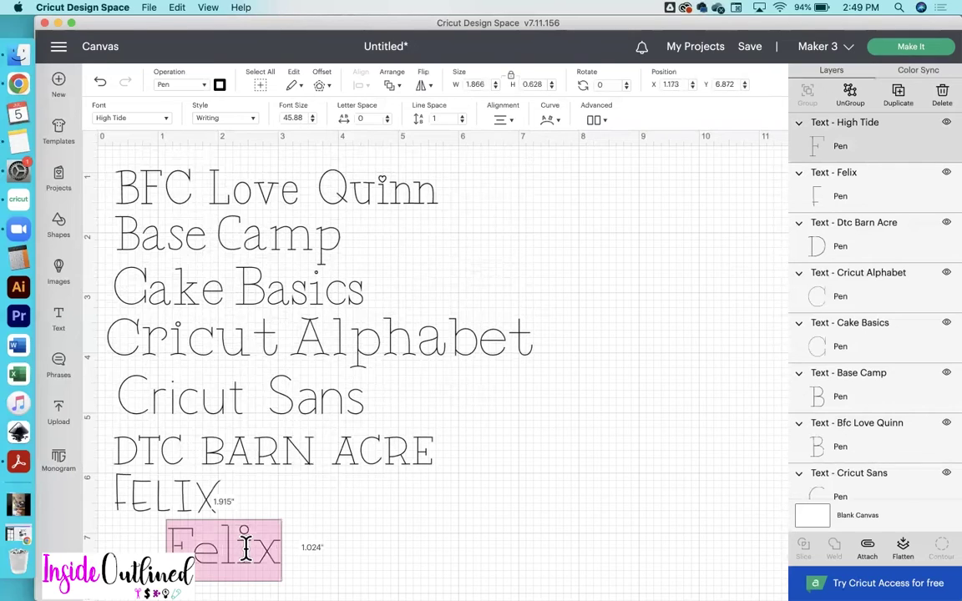
text(High Tide)
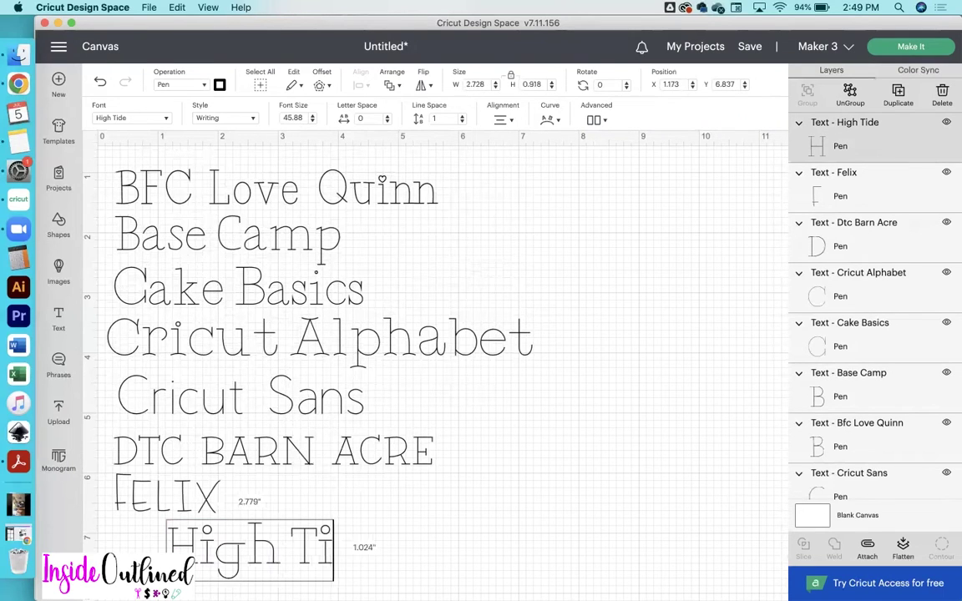
click(477, 548)
drag(336, 547, 283, 547)
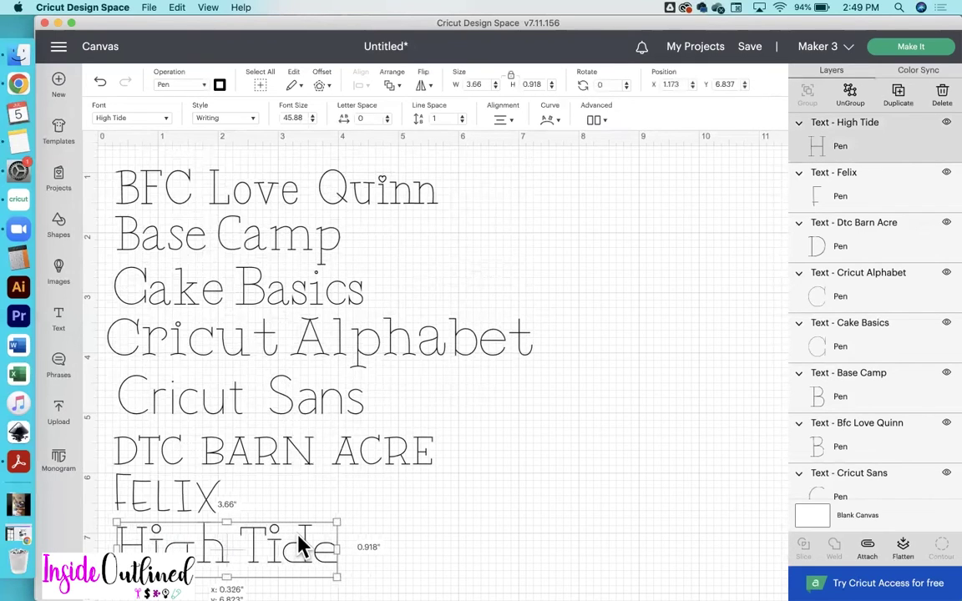
click(415, 550)
Duplicate Cake Basics and place the copy at about X 6.71, Y 1.02 to start a second column
click(333, 289)
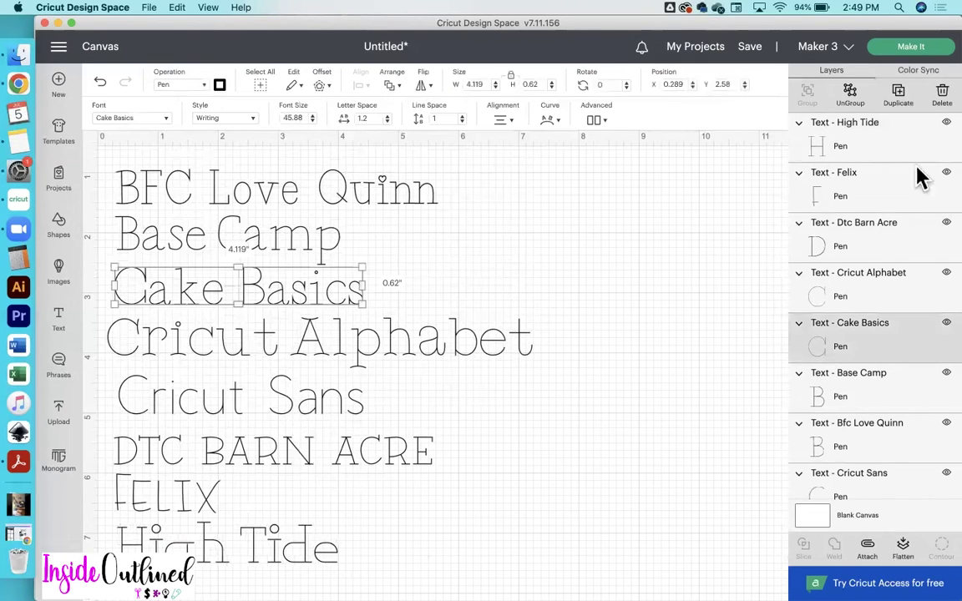
click(909, 98)
drag(380, 376, 683, 208)
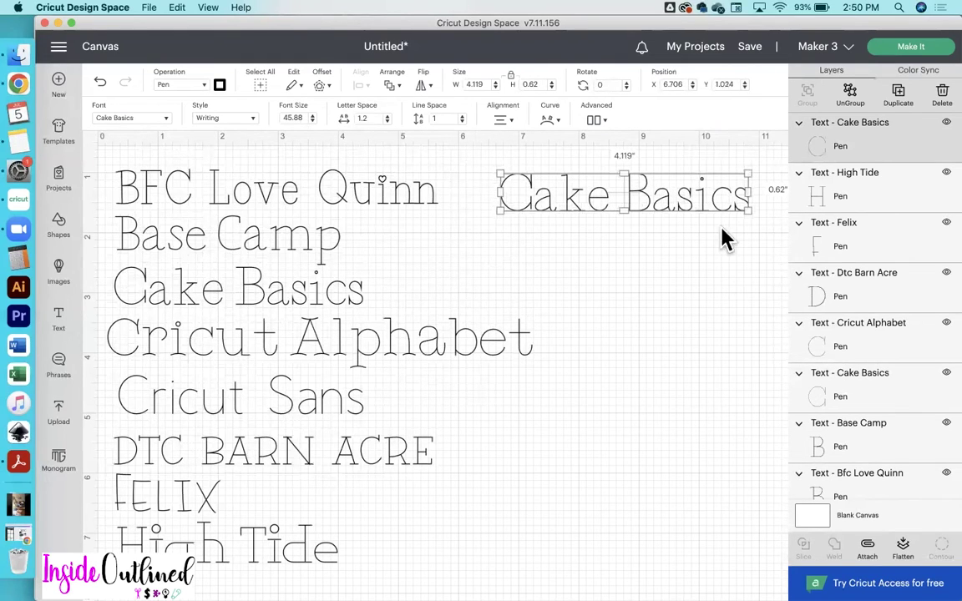
Reword the Cake Basics copy in the second column as "Karley"
double_click(660, 201)
text(Kar)
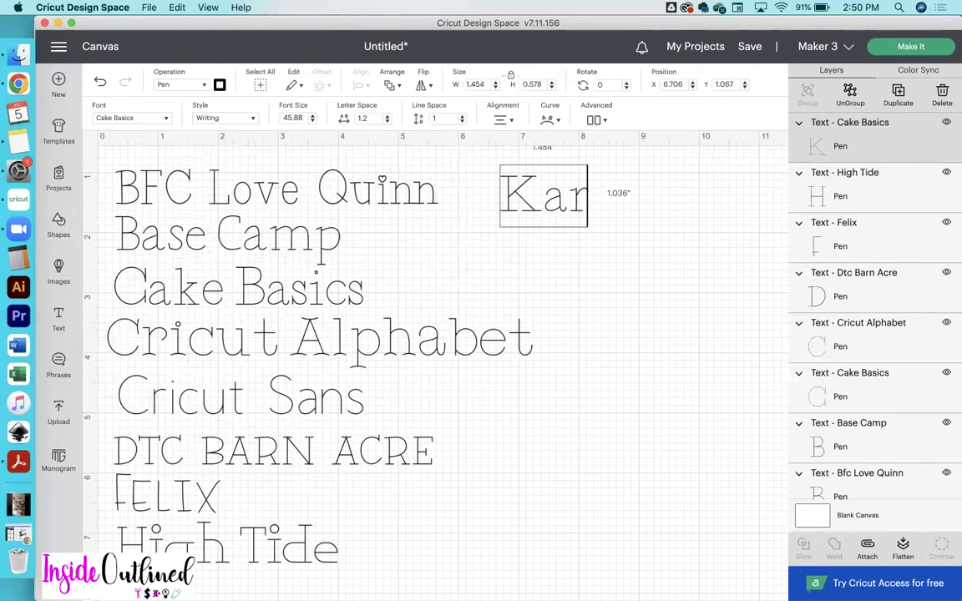
text(ley)
click(618, 291)
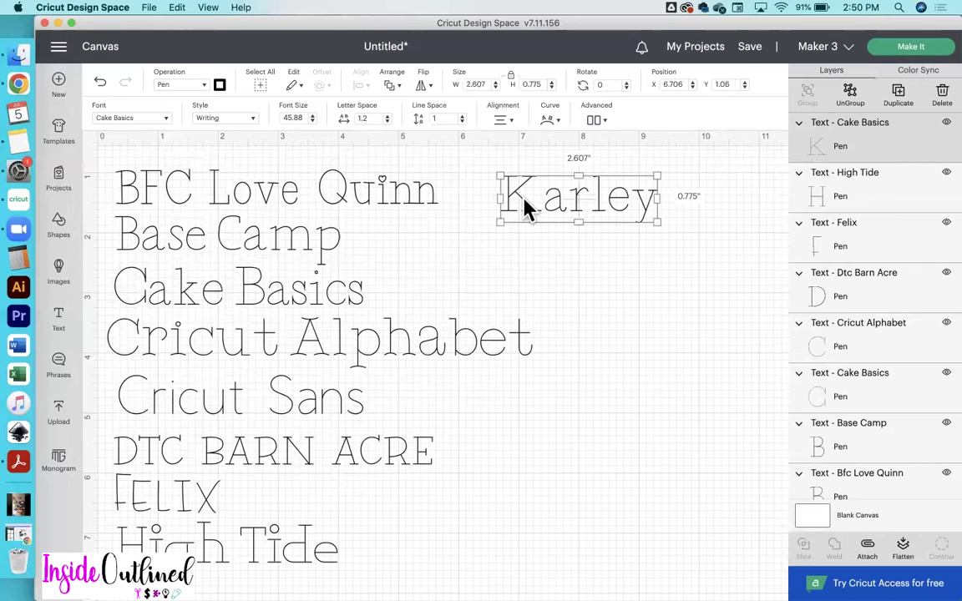
Search the fonts for "karley" and apply the Karley font to the Karley text
click(125, 118)
click(448, 89)
text(karley)
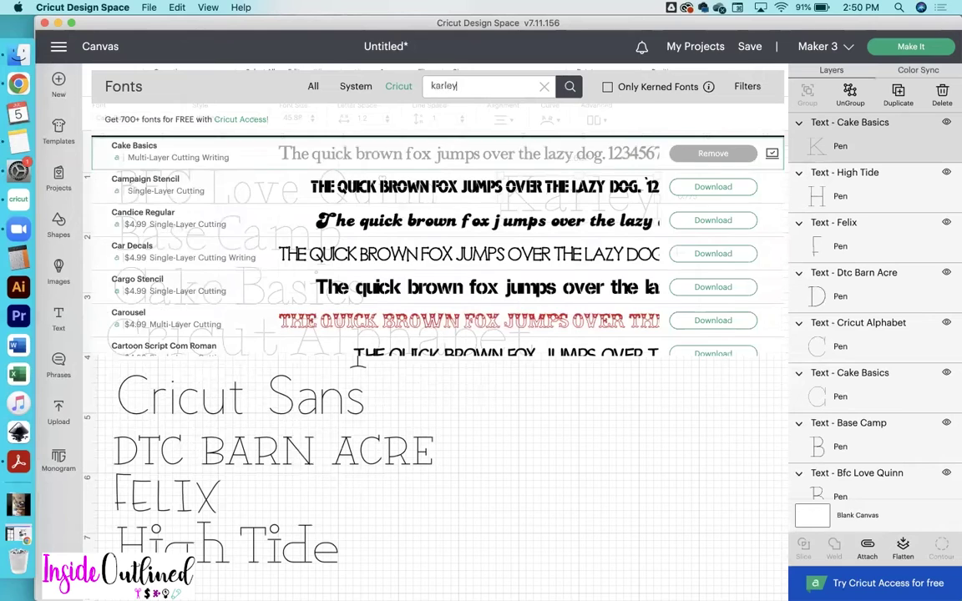
key(Return)
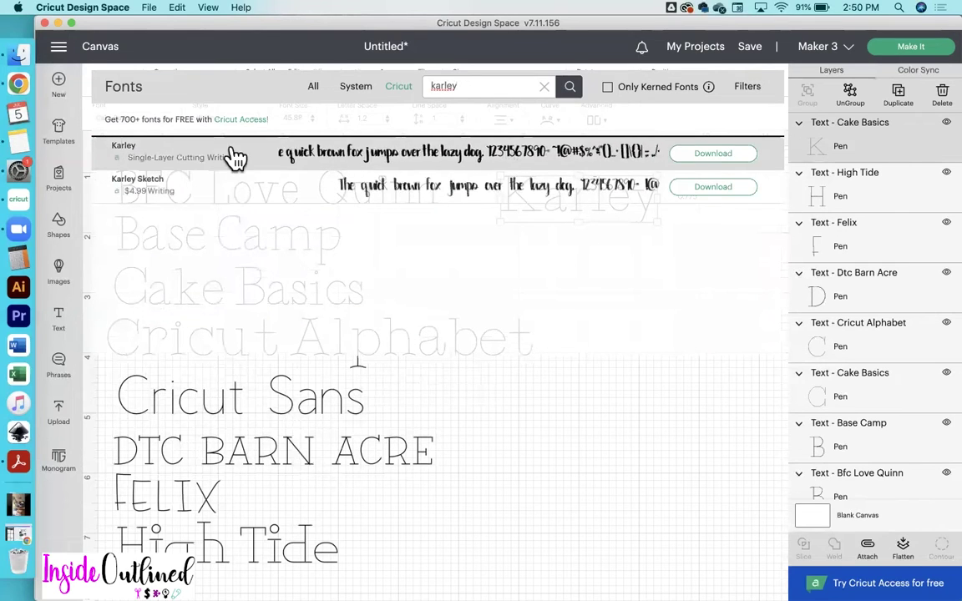
click(330, 154)
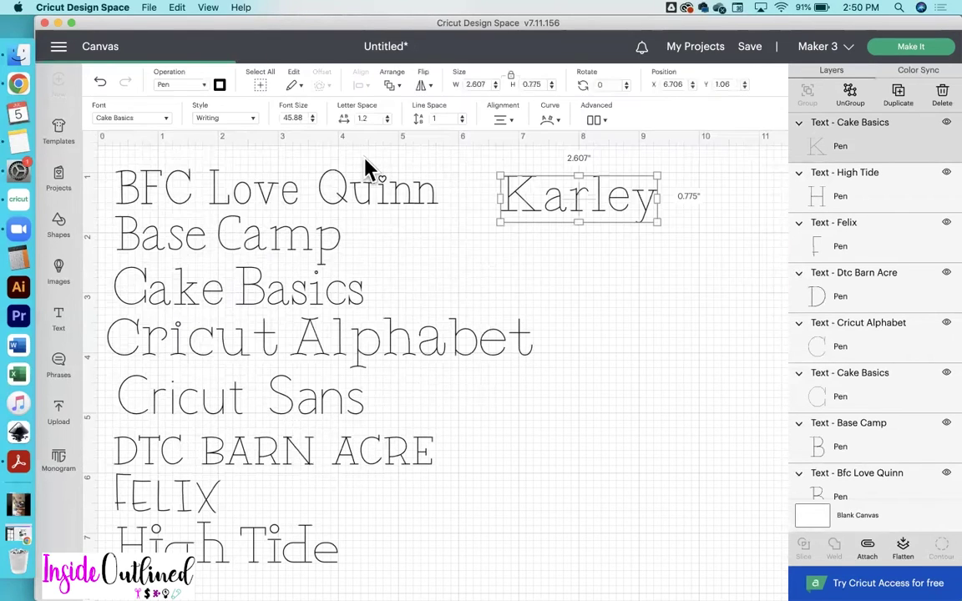
click(658, 291)
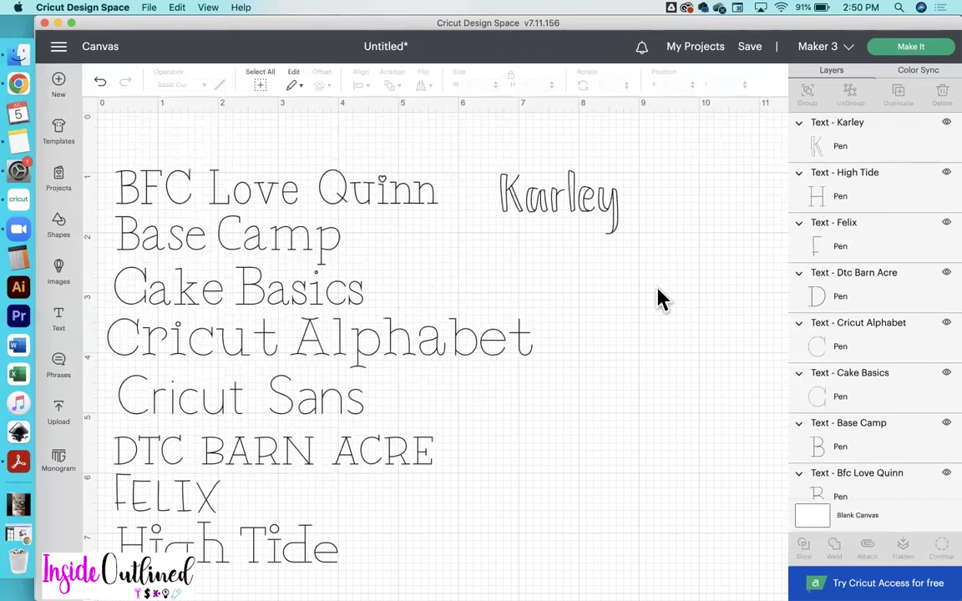
Try the Print Then Cut and Score operations on the Karley text and return it to Pen
click(575, 219)
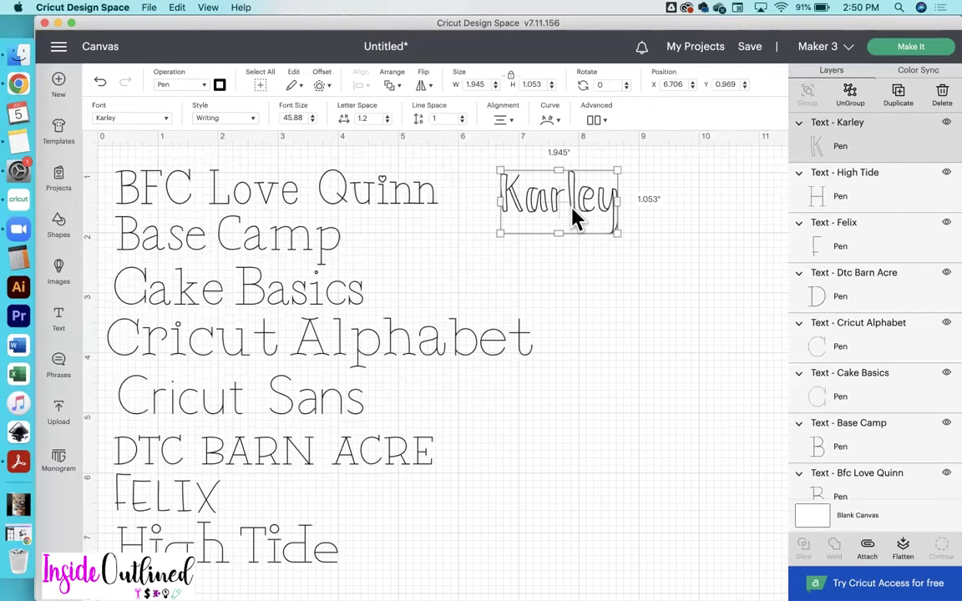
click(198, 86)
click(198, 290)
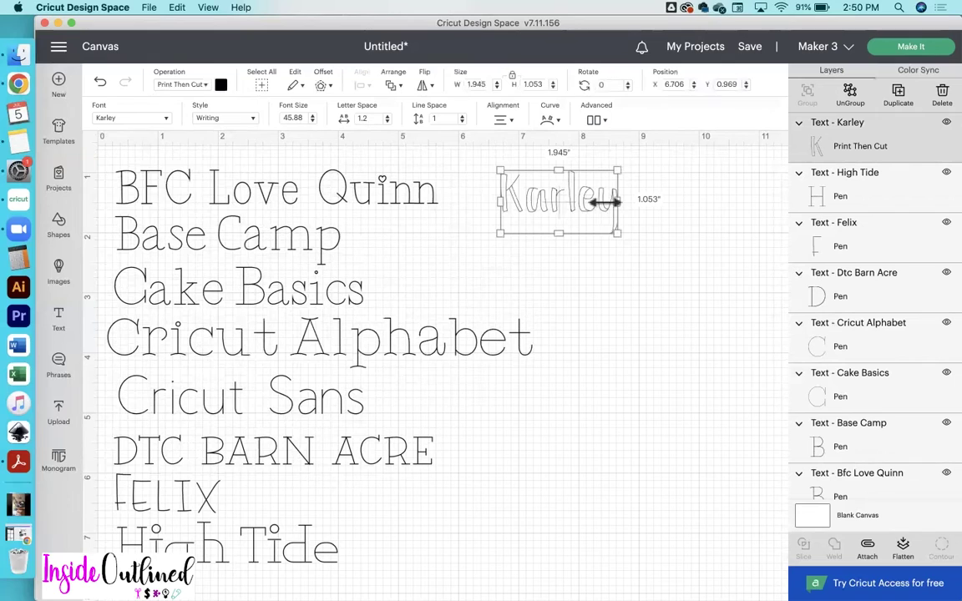
click(205, 87)
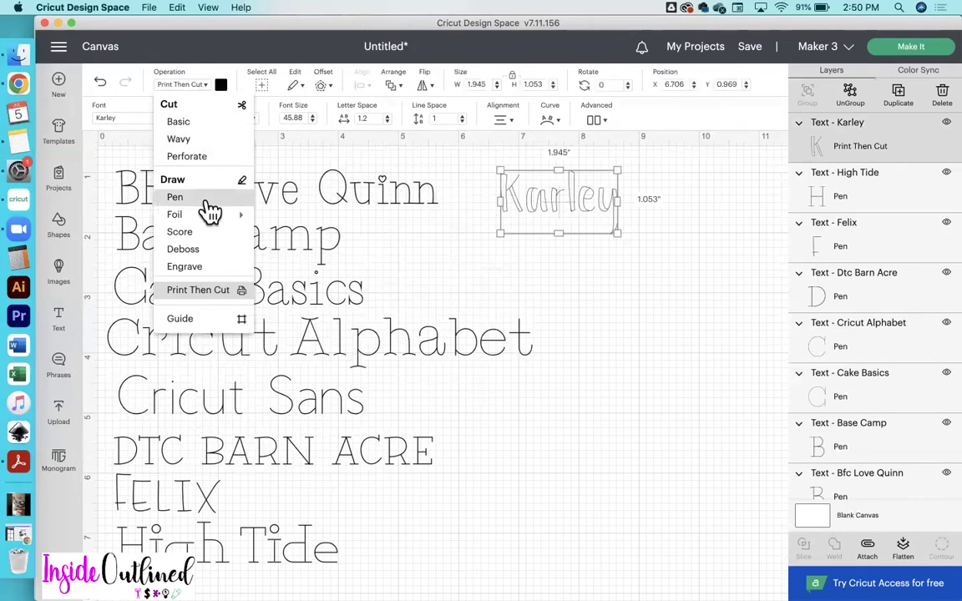
click(200, 138)
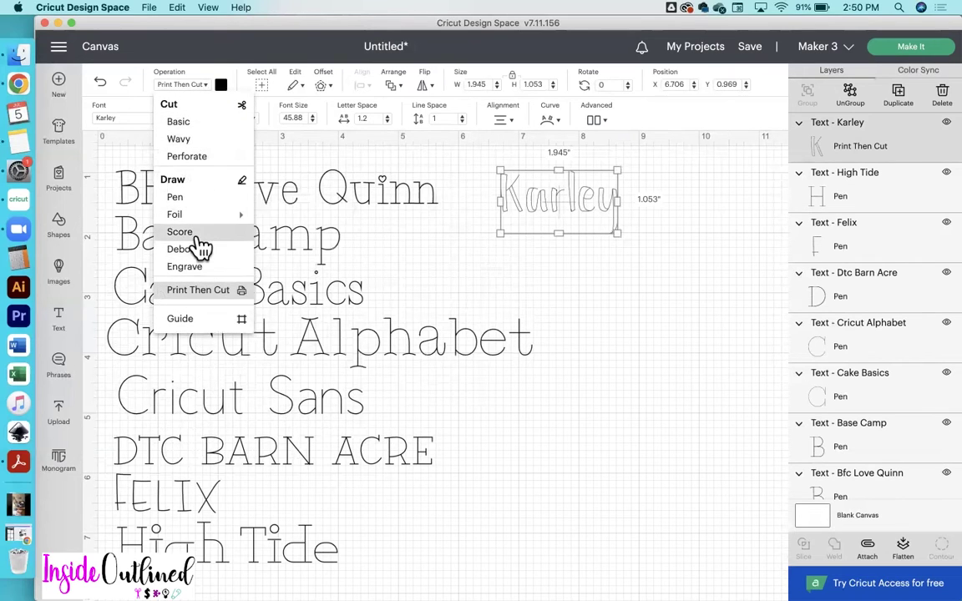
click(194, 233)
click(188, 94)
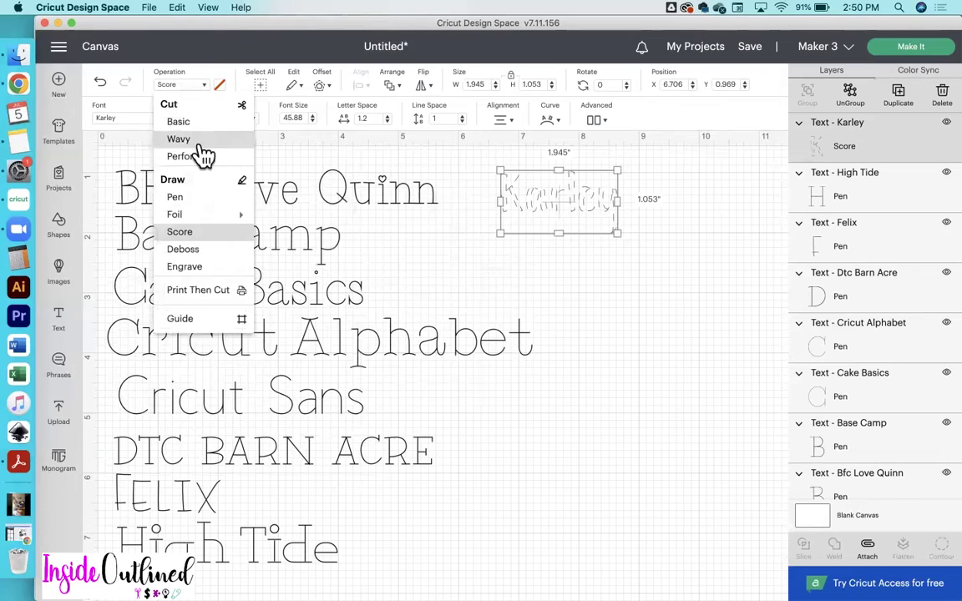
click(189, 197)
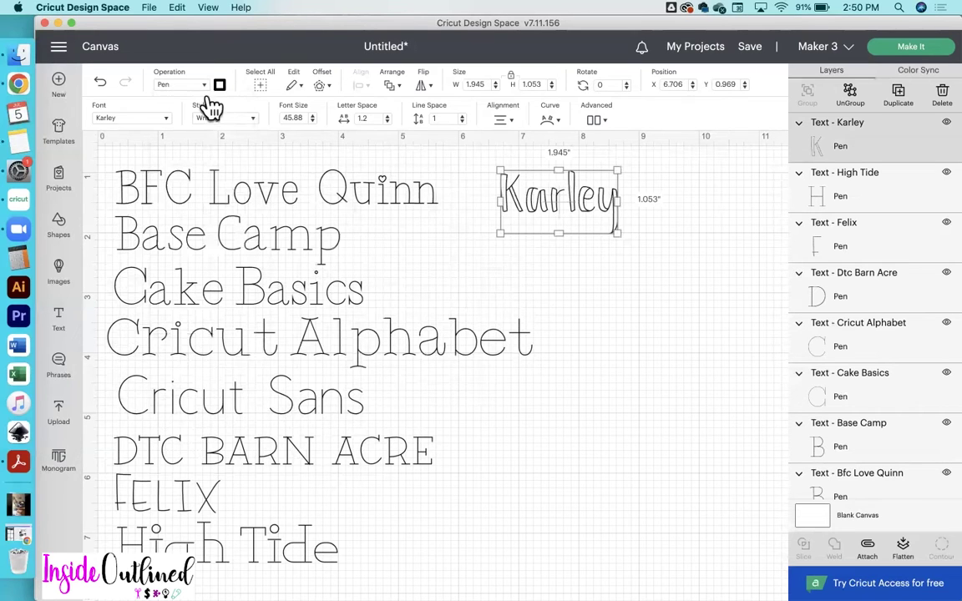
click(698, 303)
Move Karley to about X 6.96, Y 0.97 and place a duplicate below it at about X 6.95, Y 2.11
drag(600, 204, 618, 205)
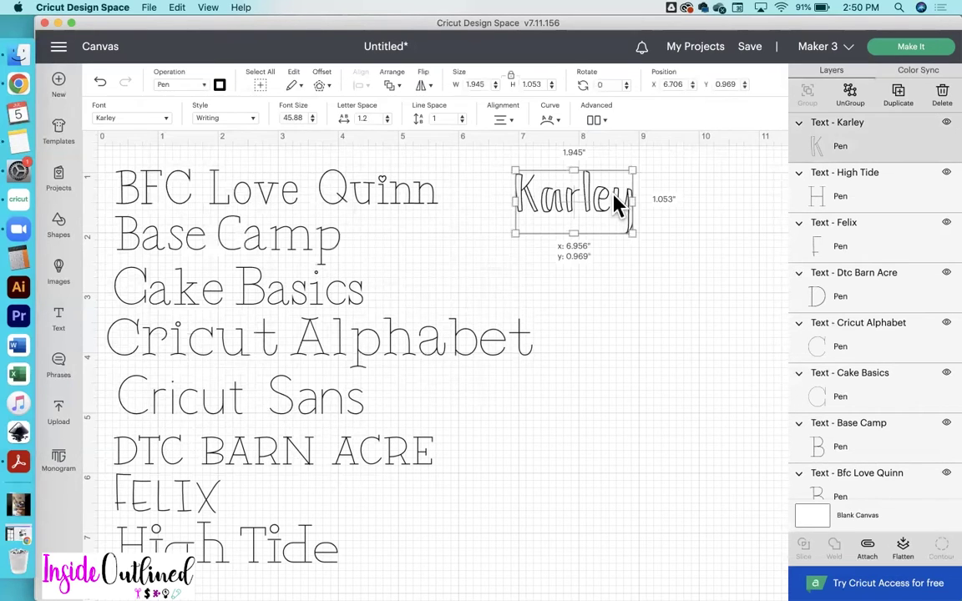
click(900, 115)
drag(665, 296, 584, 269)
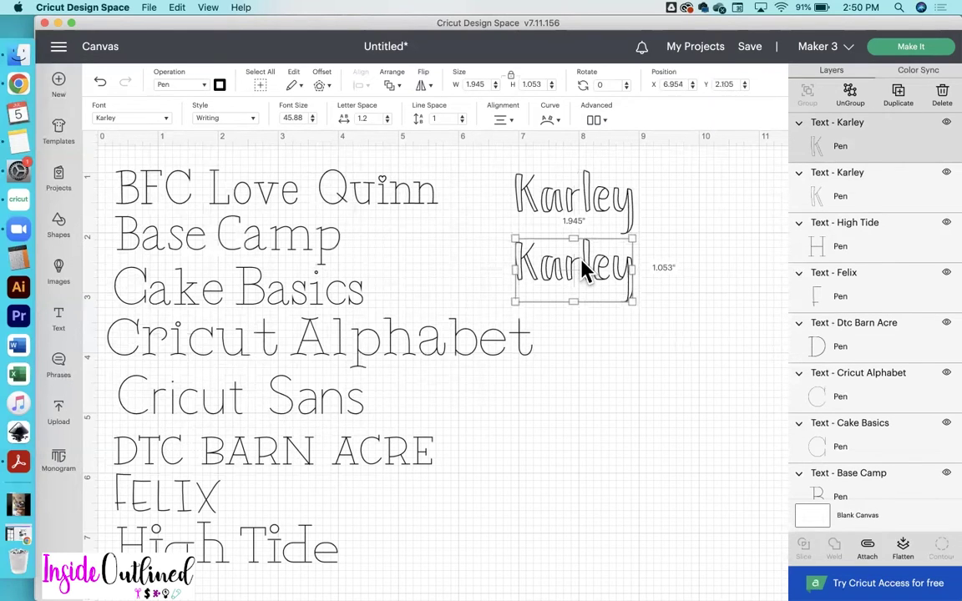
Reword the lower Karley copy as "Little White Lies"
double_click(584, 265)
text(L)
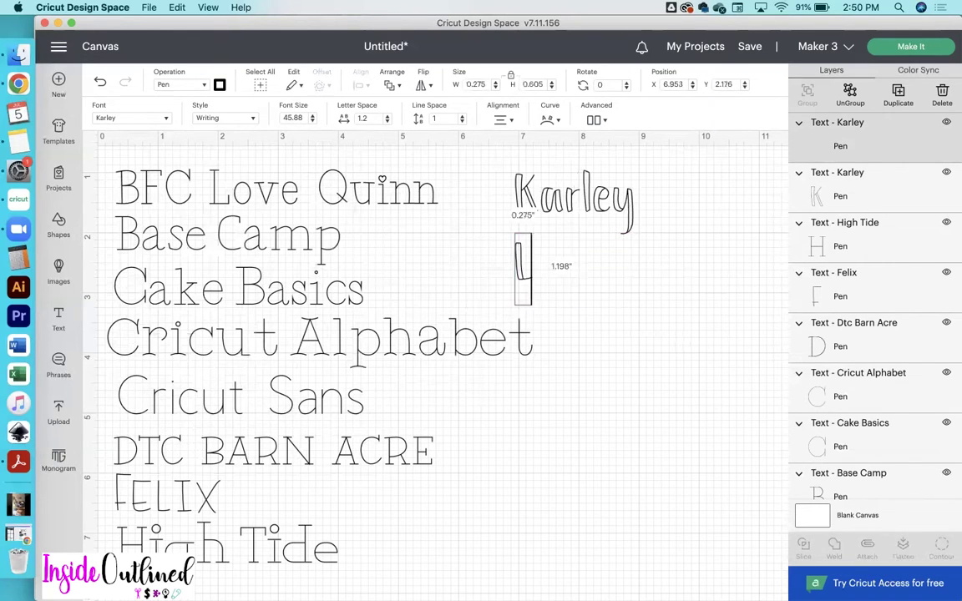
text(ittle White Lie)
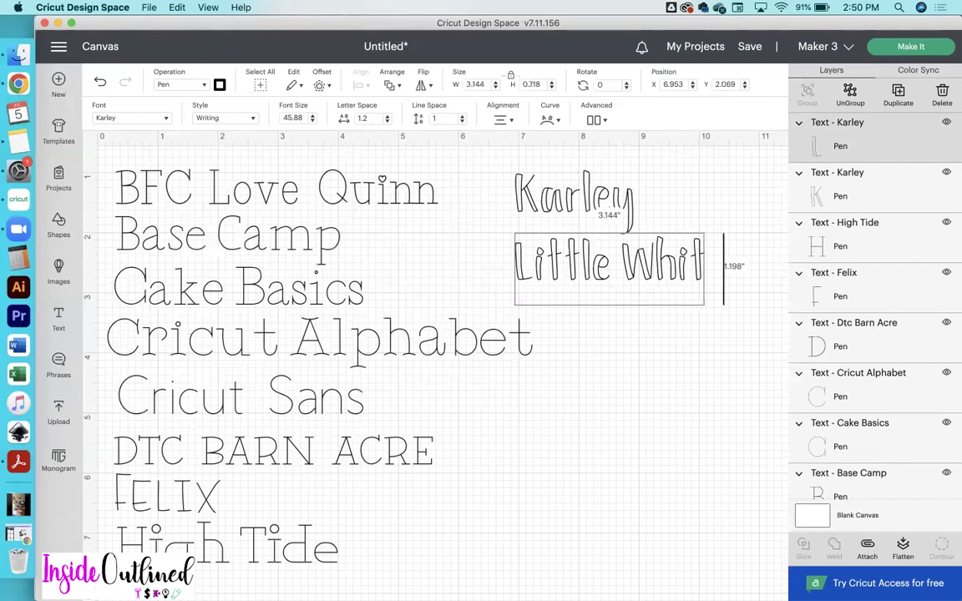
click(674, 391)
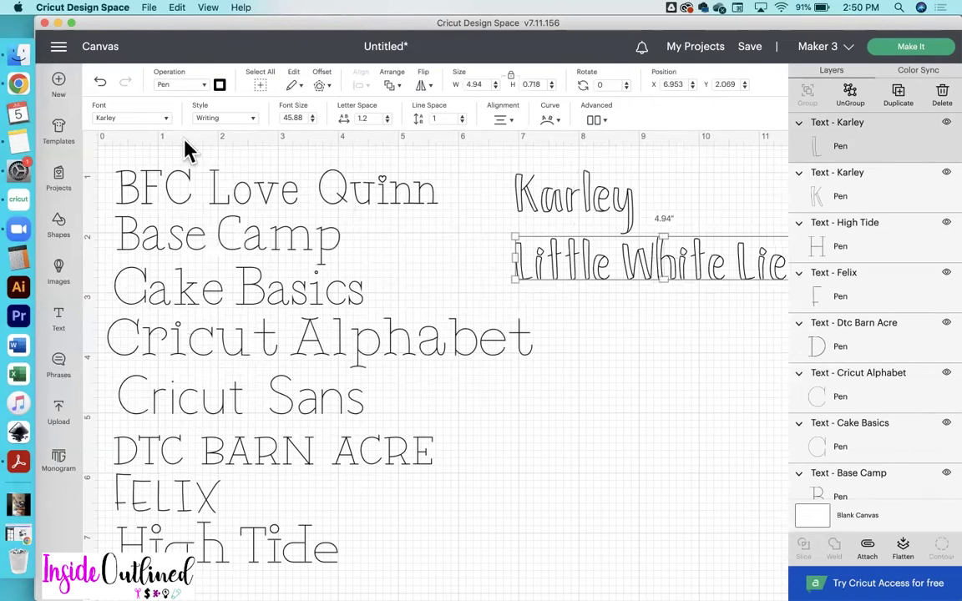
Apply the Little White Lies font to the Little White Lies text and place it under Karley at about X 6.87, Y 2.03
click(144, 121)
click(488, 87)
text(little white lies)
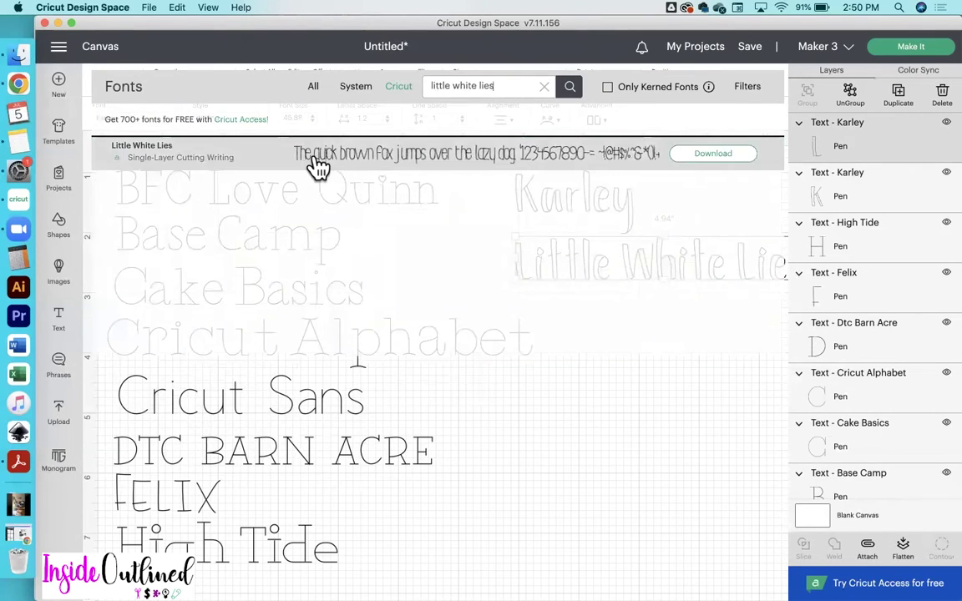
click(319, 167)
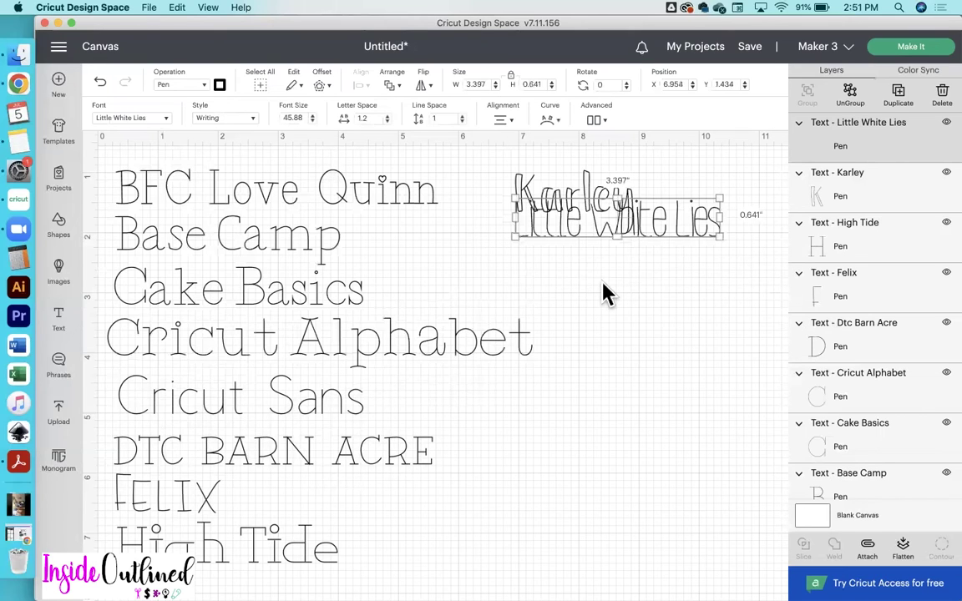
drag(579, 238, 564, 268)
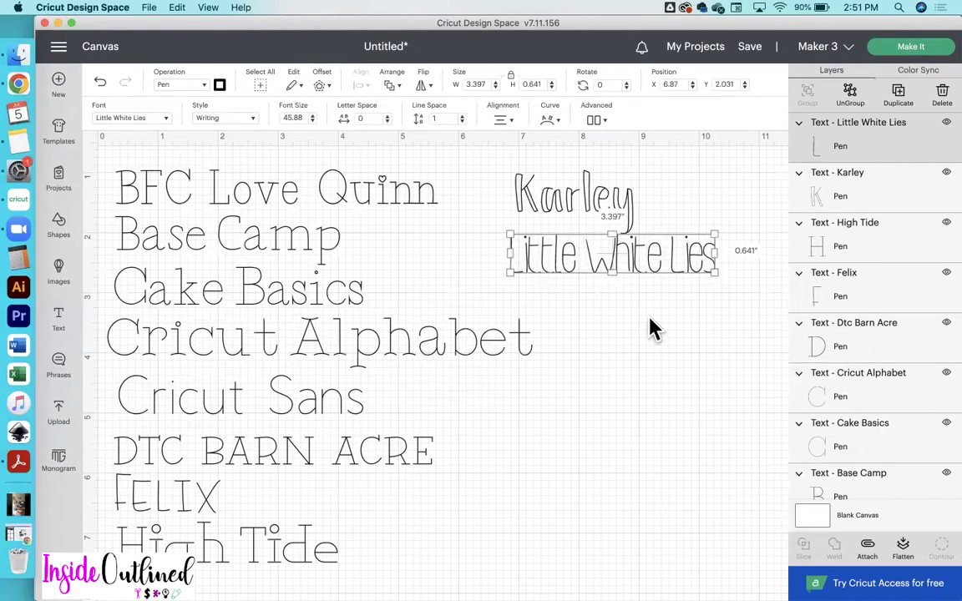
click(656, 331)
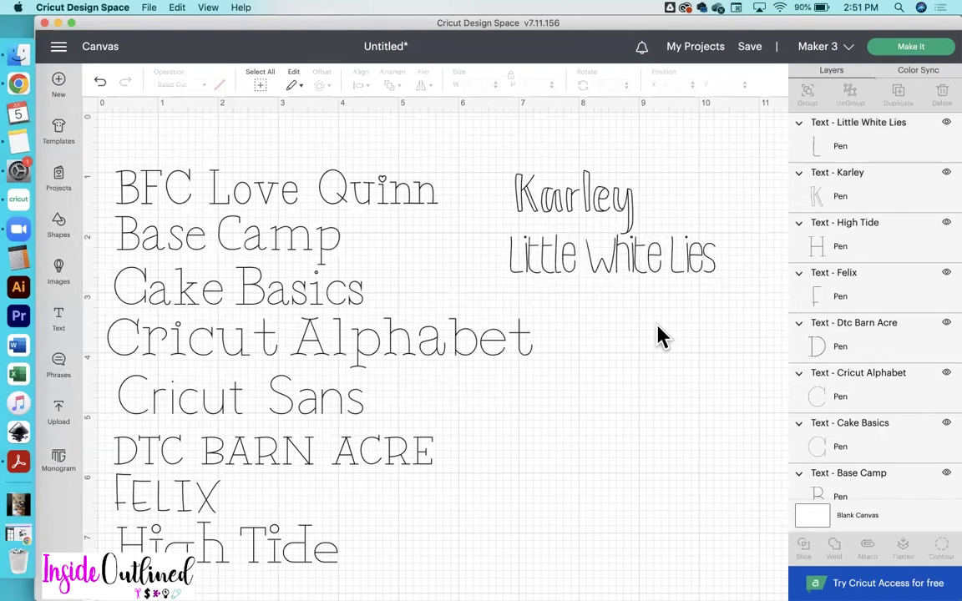
Duplicate the Little White Lies text, reword the copy as "Merlot" and place it below at about X 7.89, Y 2.97
click(538, 282)
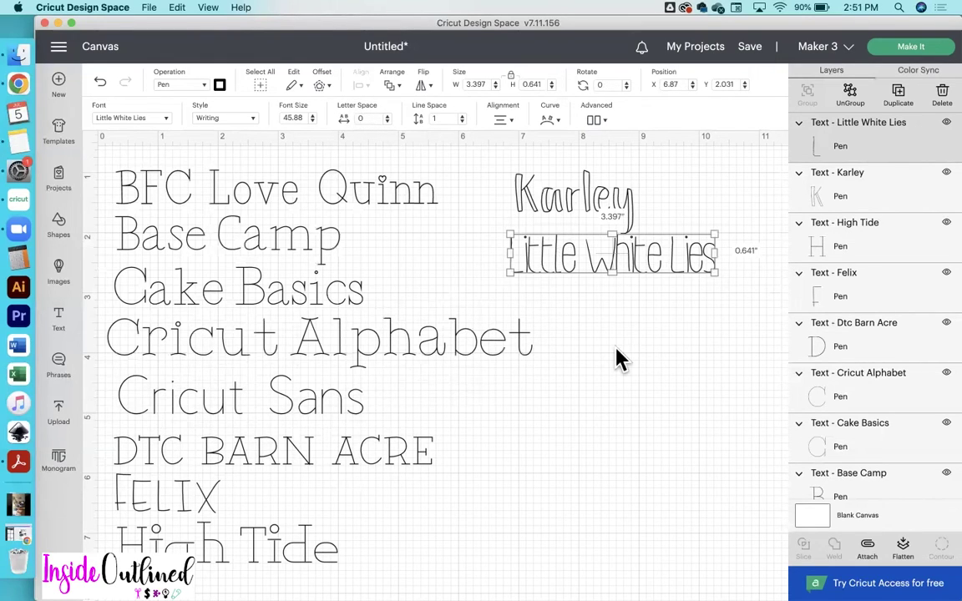
click(895, 101)
drag(676, 359, 593, 311)
double_click(591, 307)
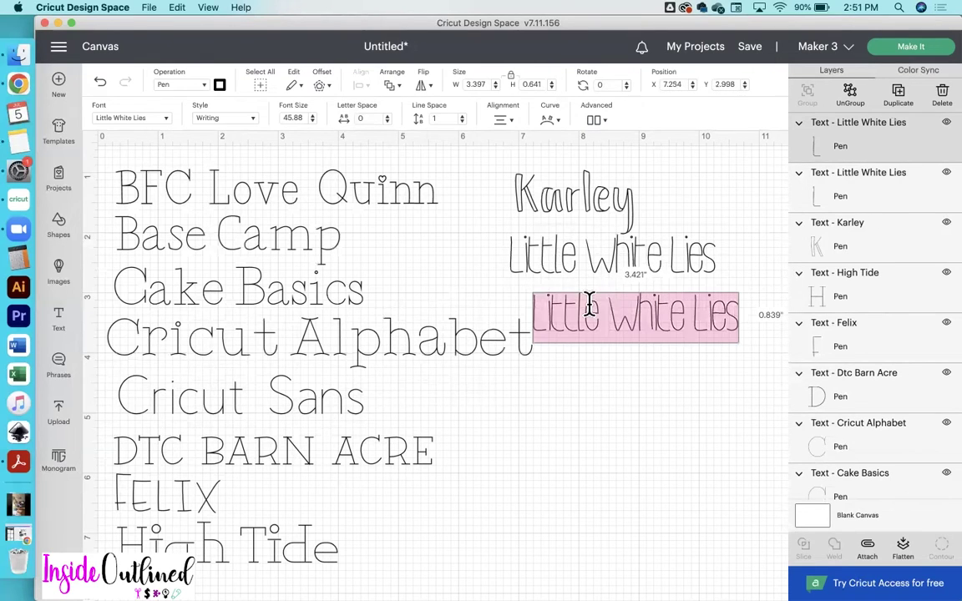
text(Merlot)
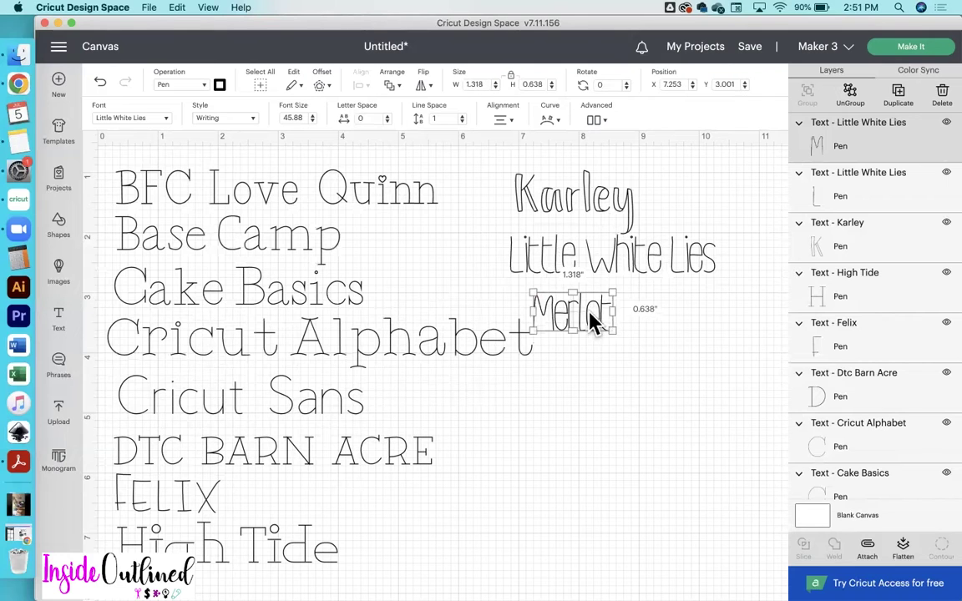
drag(594, 323, 633, 322)
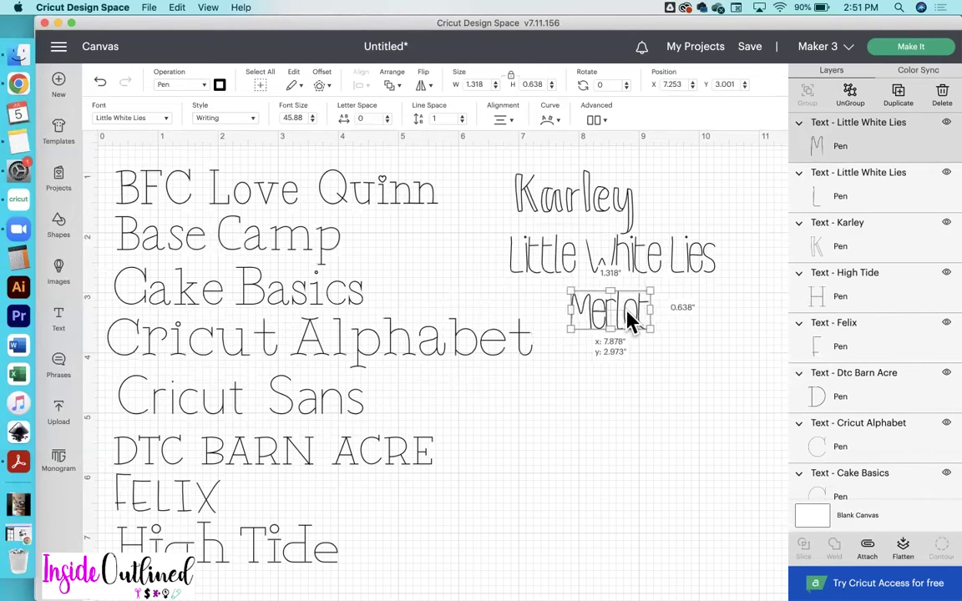
Find the Merlot font and apply it to the Merlot text
click(133, 118)
click(468, 86)
text(merlot)
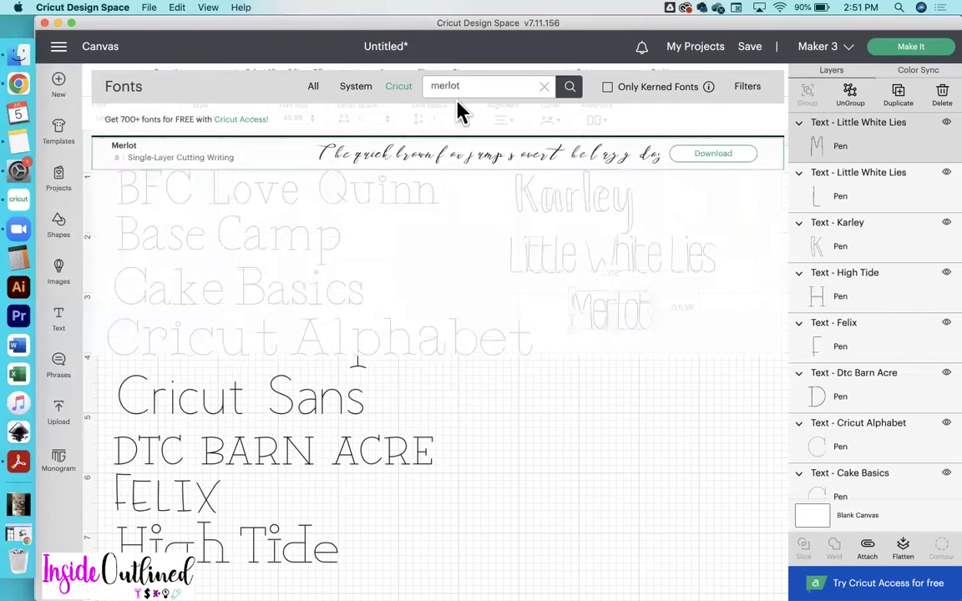
click(326, 164)
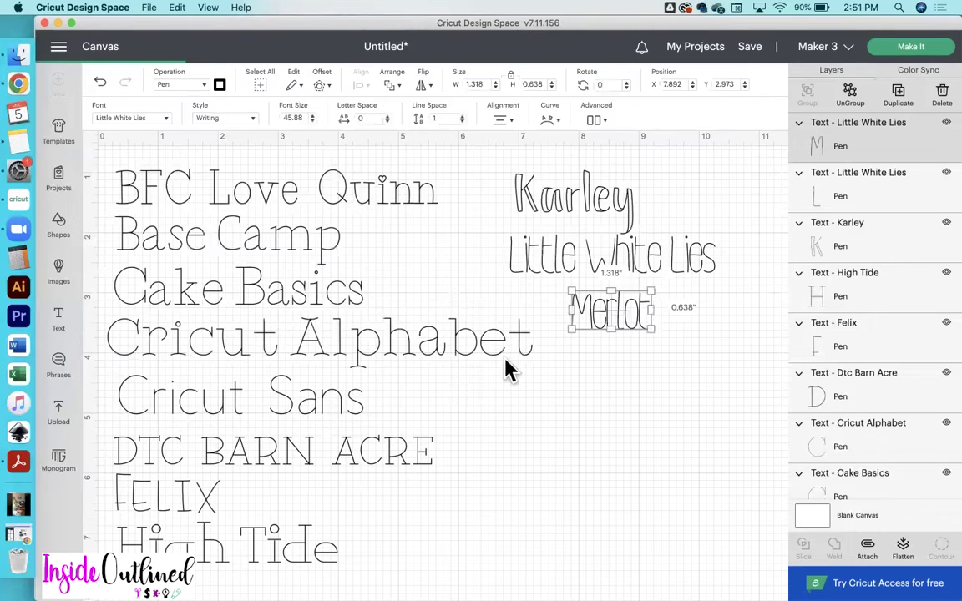
click(702, 451)
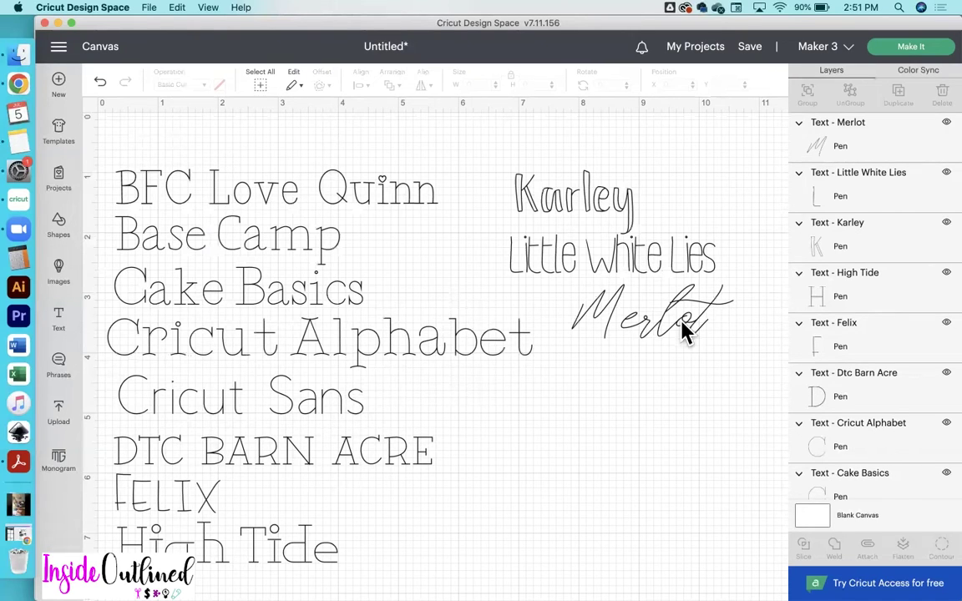
Try a surname as the Merlot sample's wording and restore the text to "Merlot"
click(677, 308)
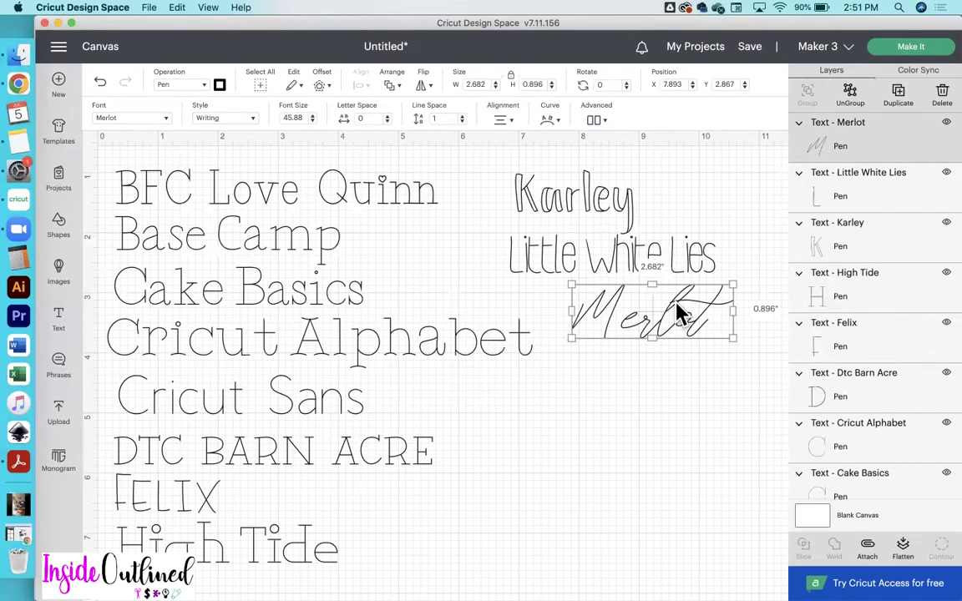
double_click(673, 319)
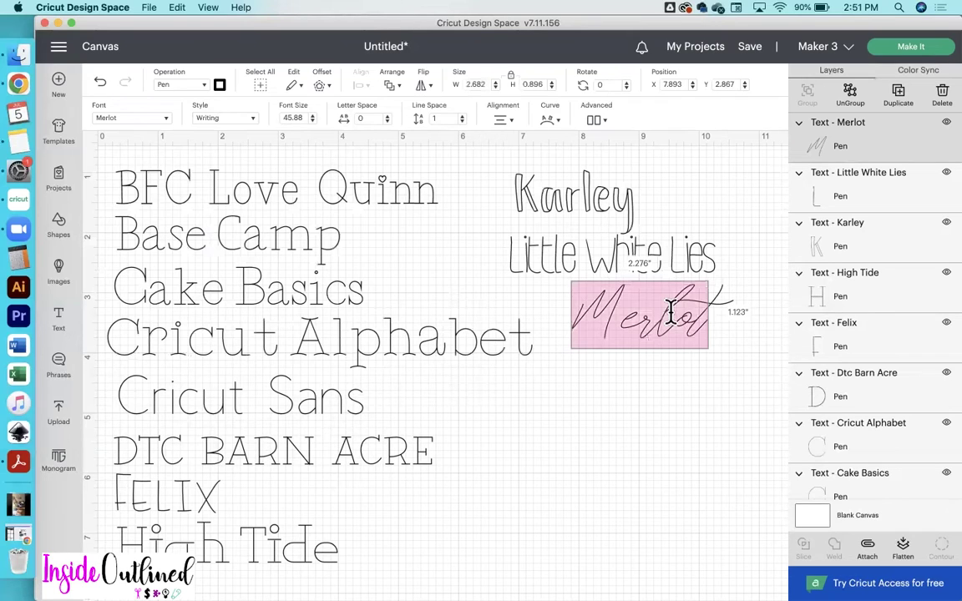
text(Byrd)
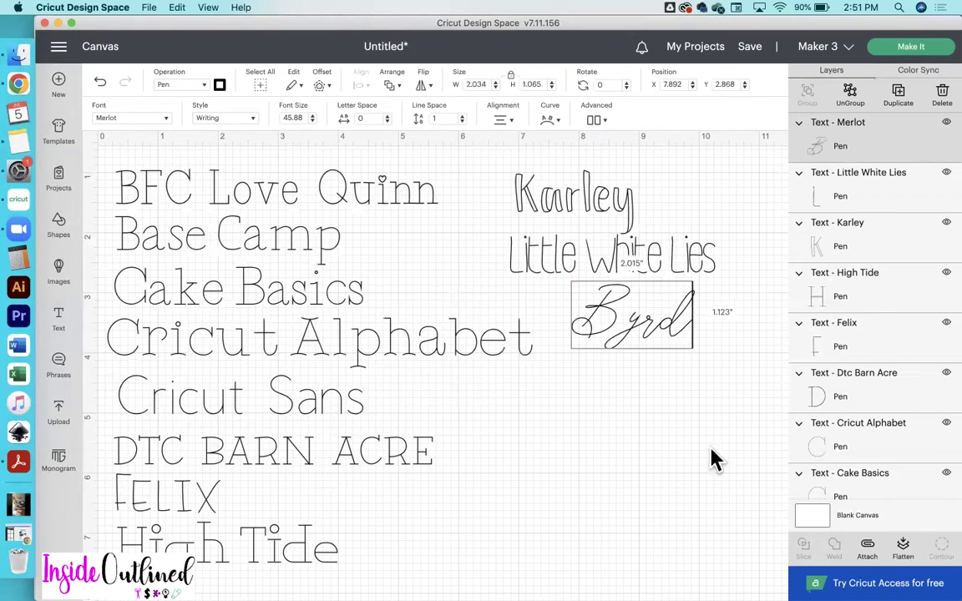
double_click(648, 334)
text(Merlot)
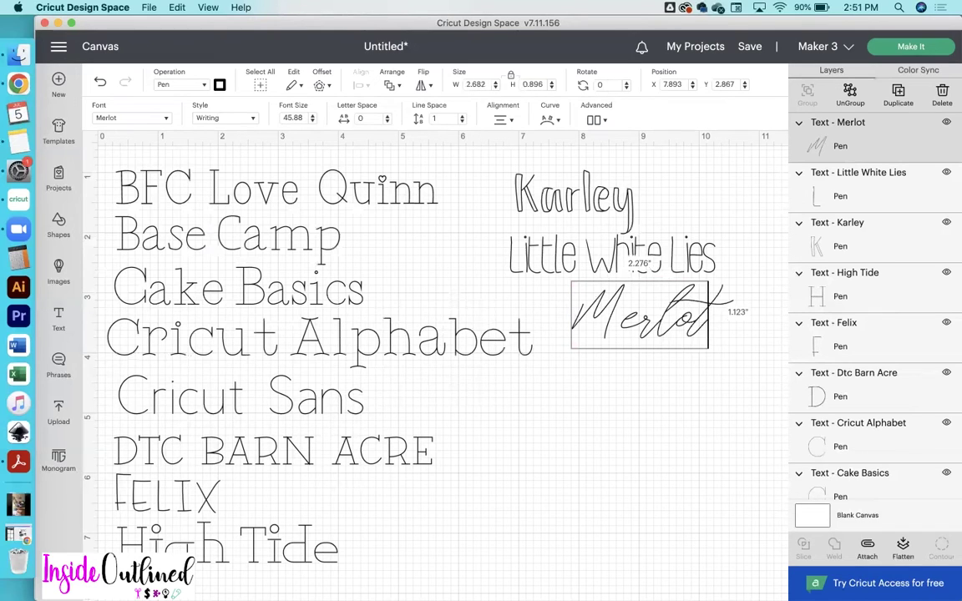
click(708, 461)
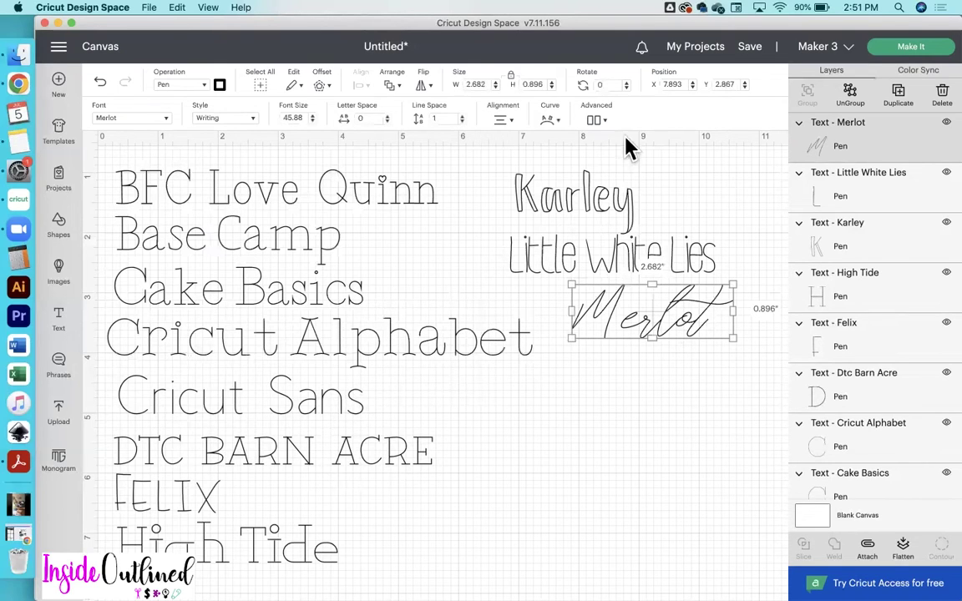
Duplicate the Merlot text, place the copy below at about X 7.61, Y 3.92 and reword it as "Quinn Type"
click(898, 94)
drag(678, 326, 584, 379)
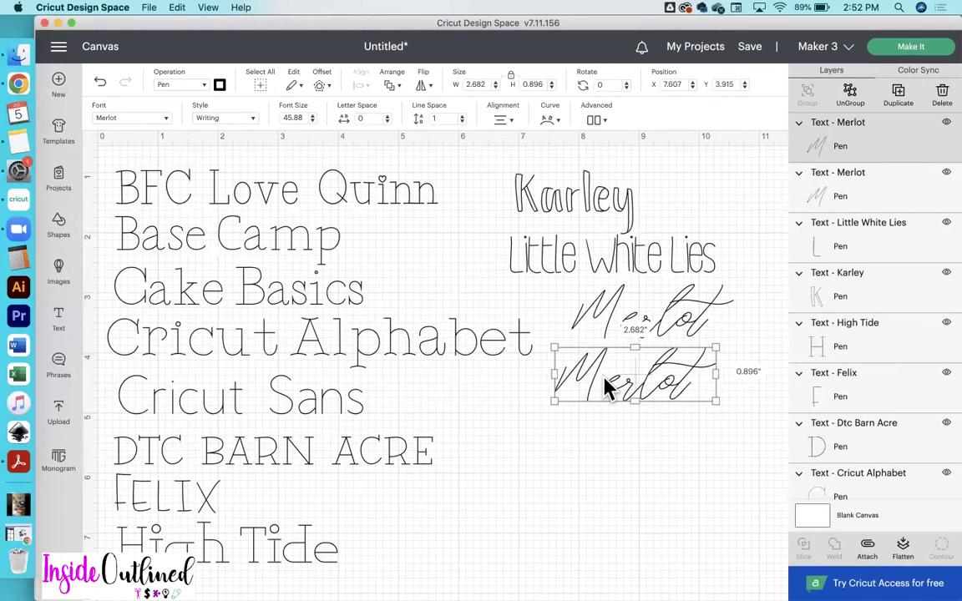
double_click(607, 386)
text(Qui)
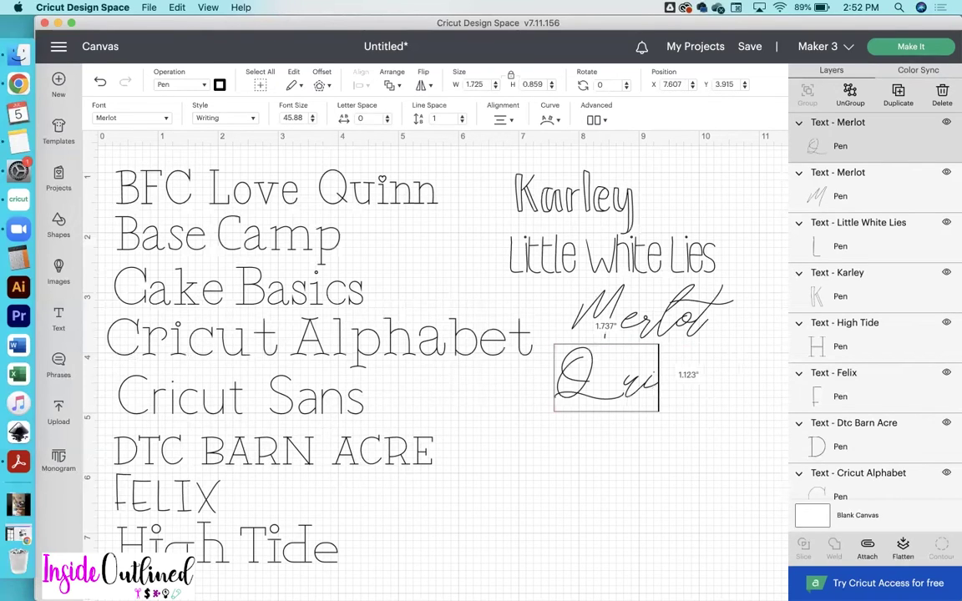
text(nn Ty)
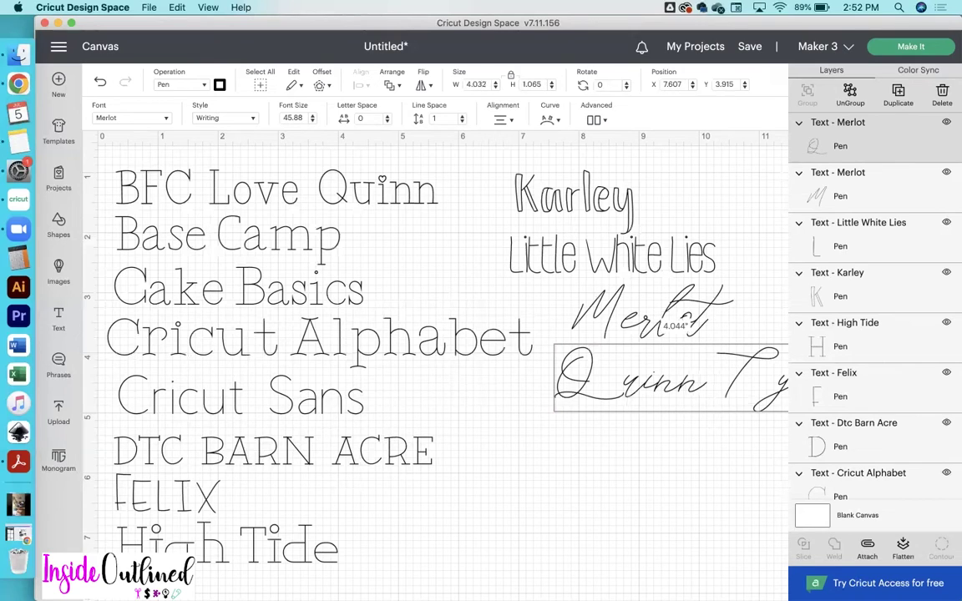
click(643, 411)
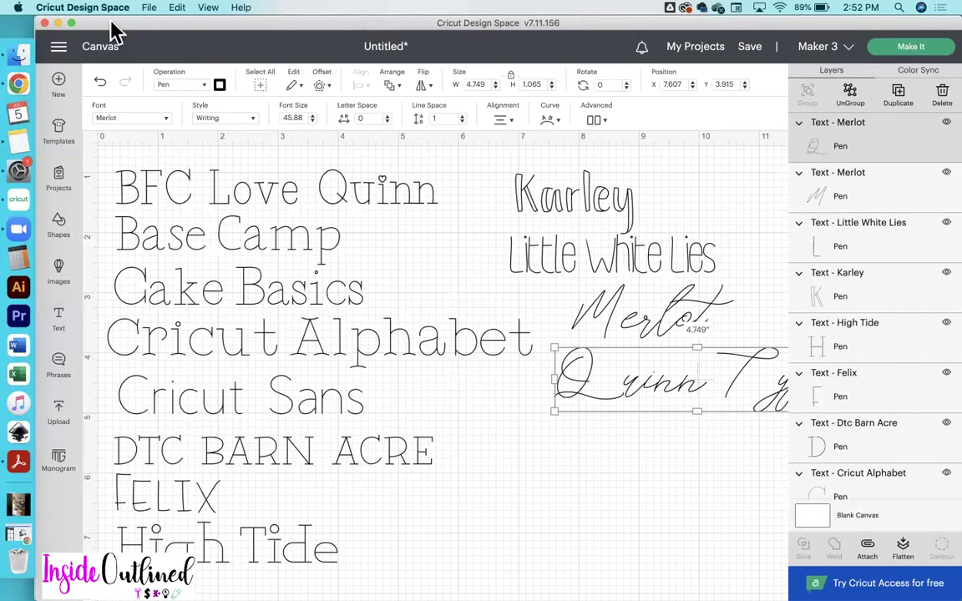
Apply the Quinn Type font to the Quinn Type text and place it under Merlot at about X 7.2, Y 4.1
click(130, 118)
click(434, 86)
text(quinn type)
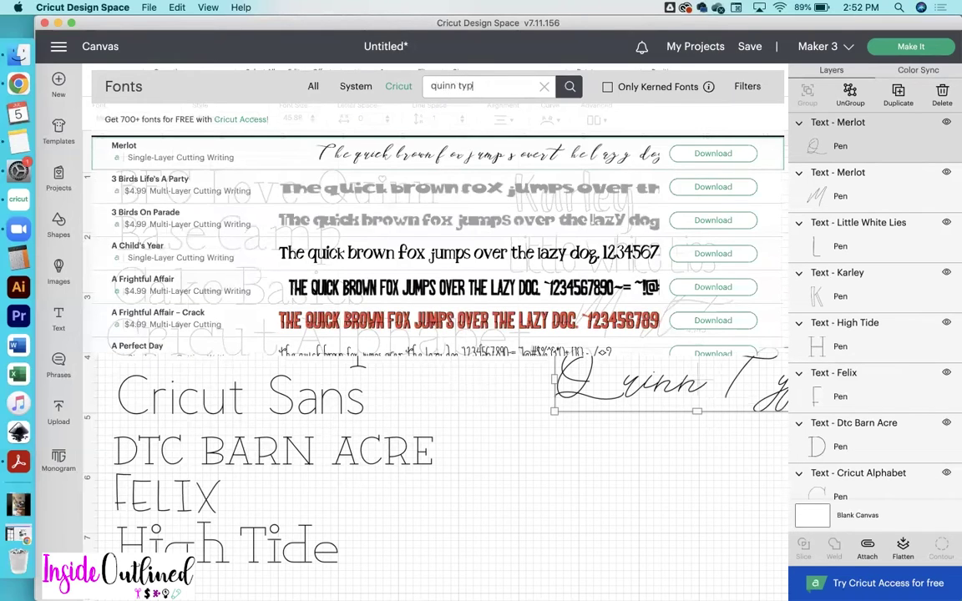
click(242, 159)
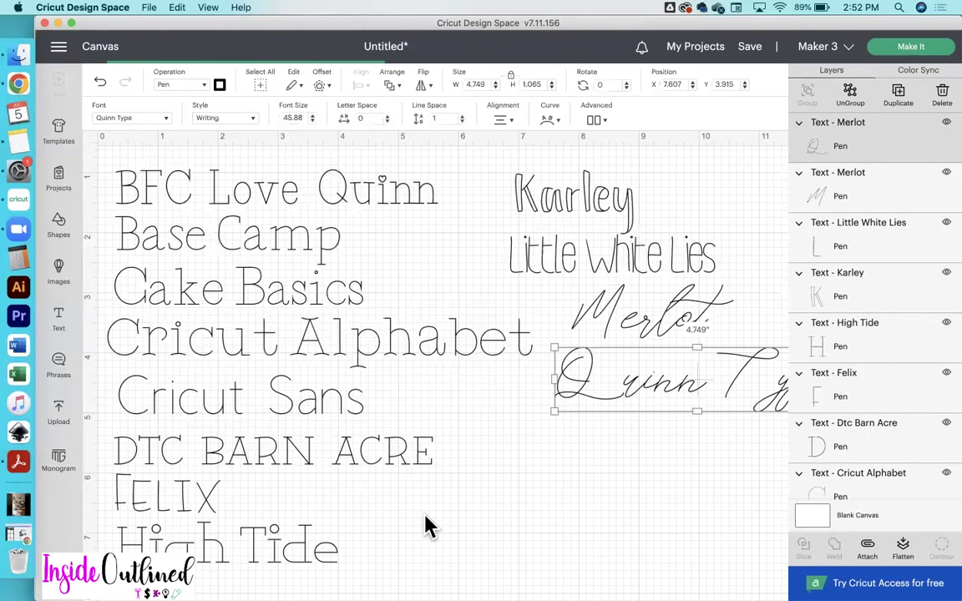
click(606, 504)
drag(672, 429, 635, 393)
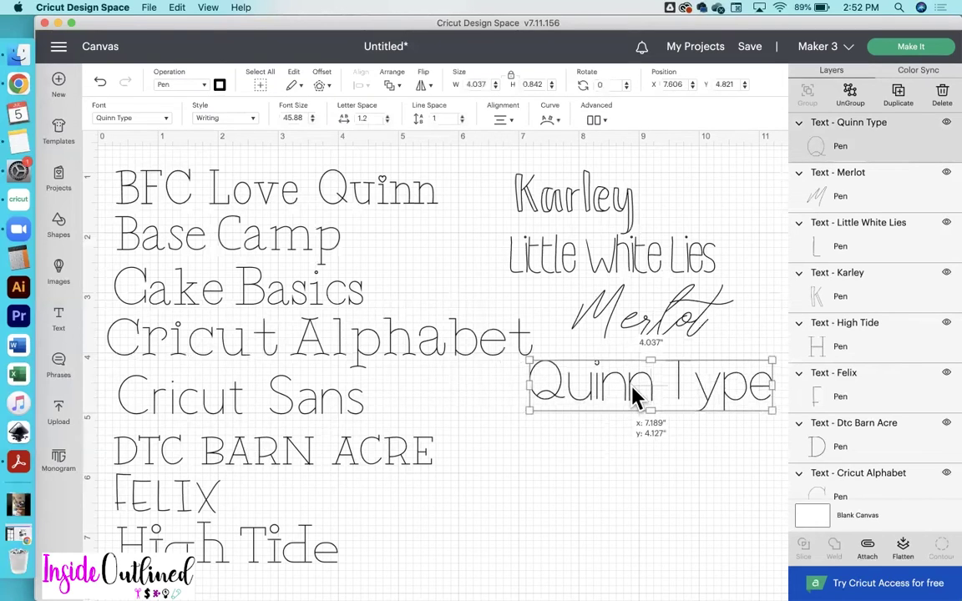
click(626, 484)
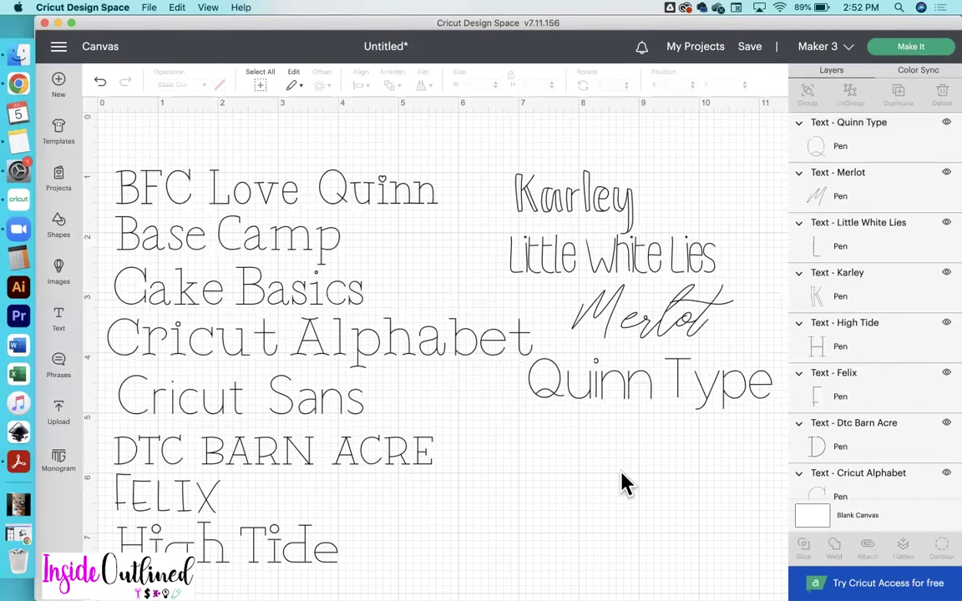
Duplicate the Quinn Type text, place the copy below at about X 6.98, Y 4.98 and reword it as "Simple Celebrations"
click(603, 391)
click(900, 105)
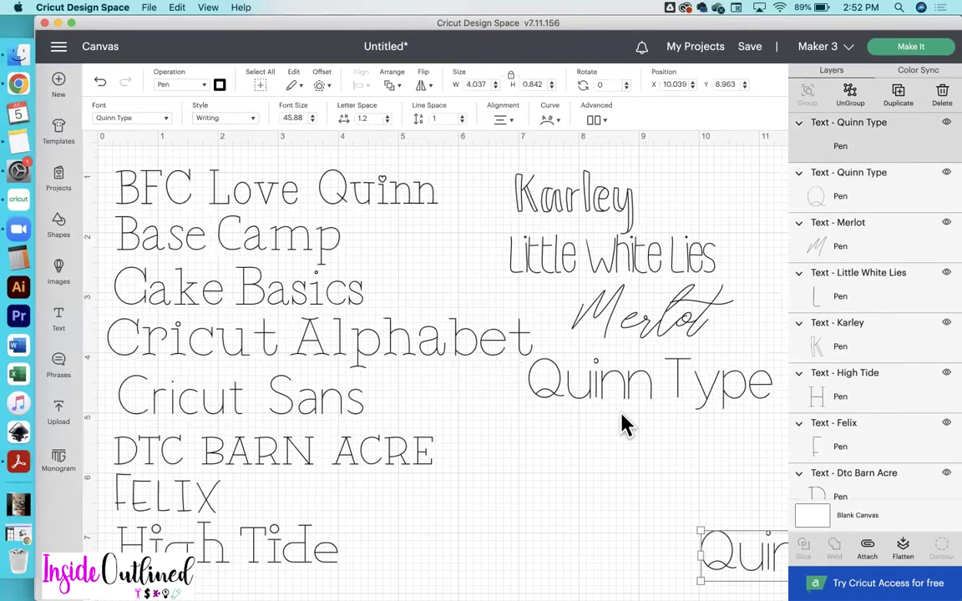
drag(719, 563, 543, 440)
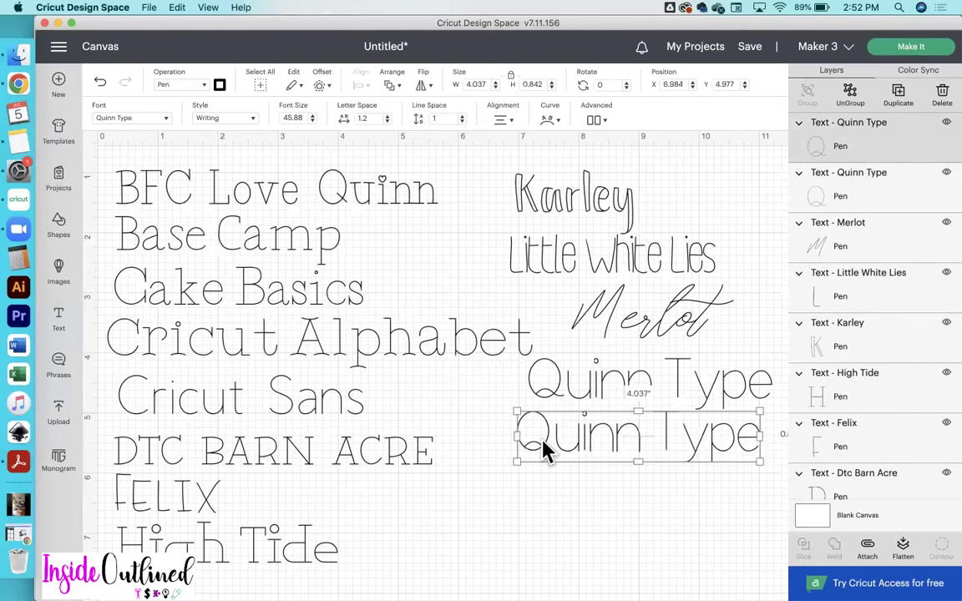
double_click(542, 438)
text(S)
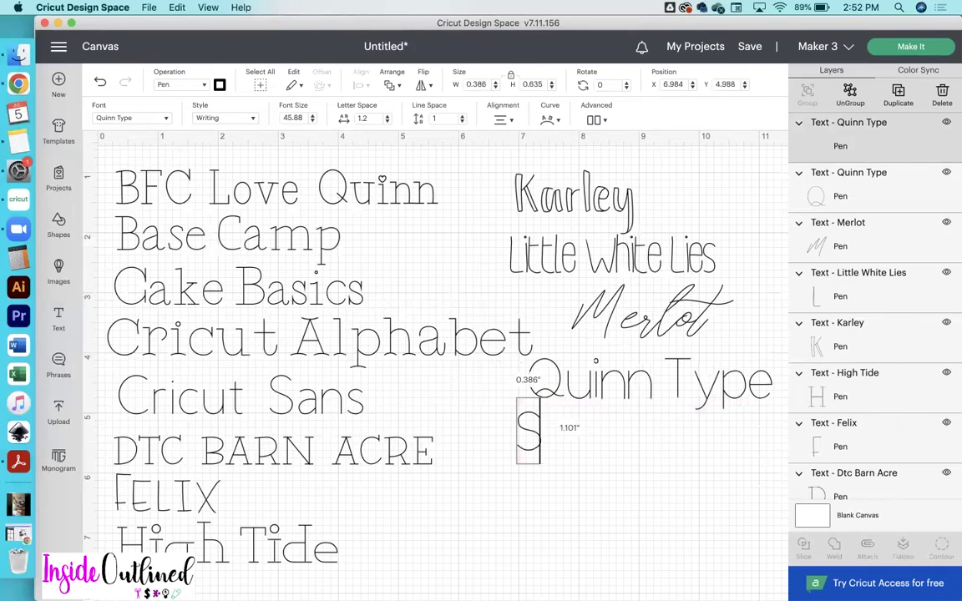
text(imple)
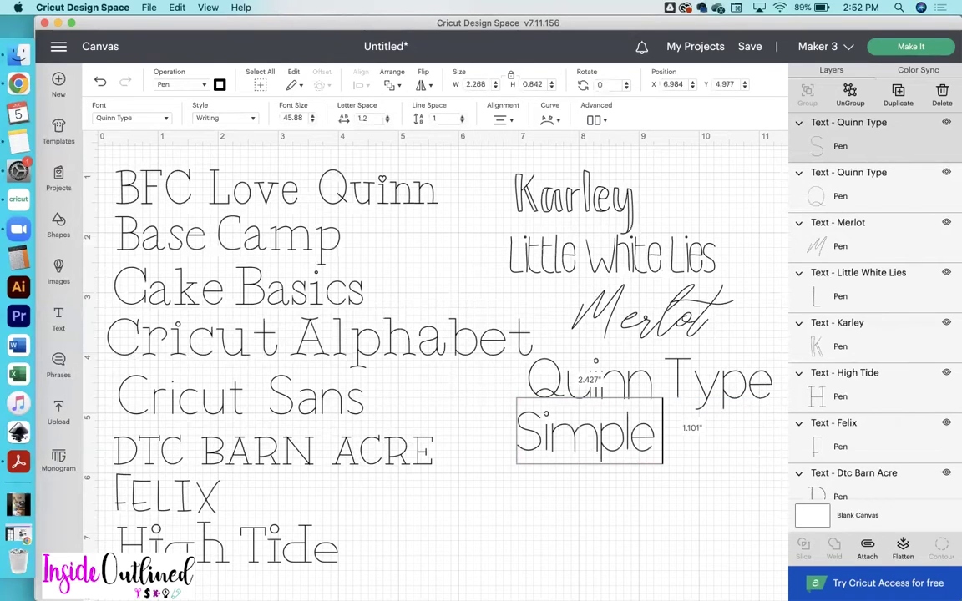
text( Celebrations)
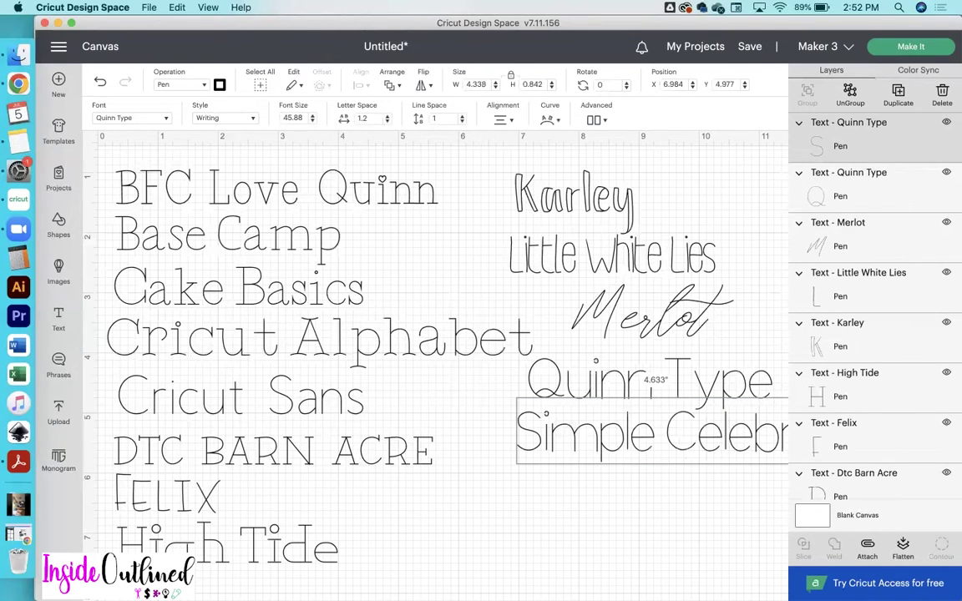
click(569, 518)
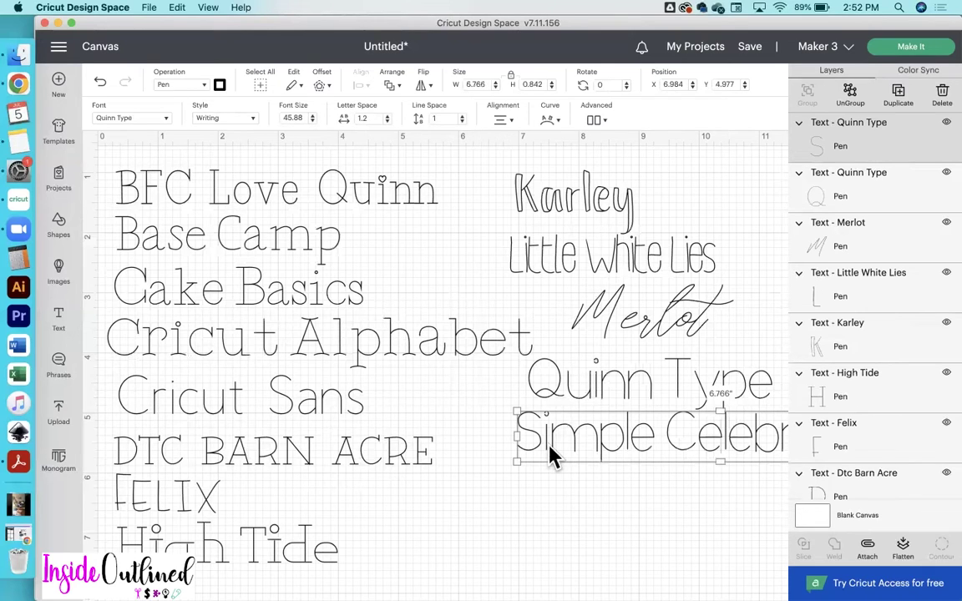
Apply the Simple Celebrations font to the Simple Celebrations text and place it at about X 6.26, Y 4.98
click(125, 117)
click(434, 86)
text(simple c)
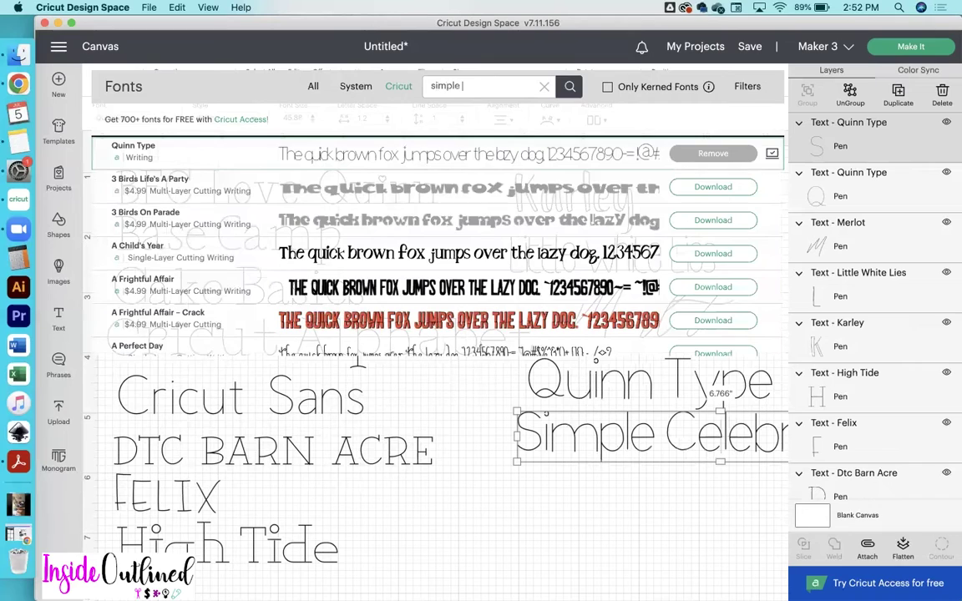
click(343, 154)
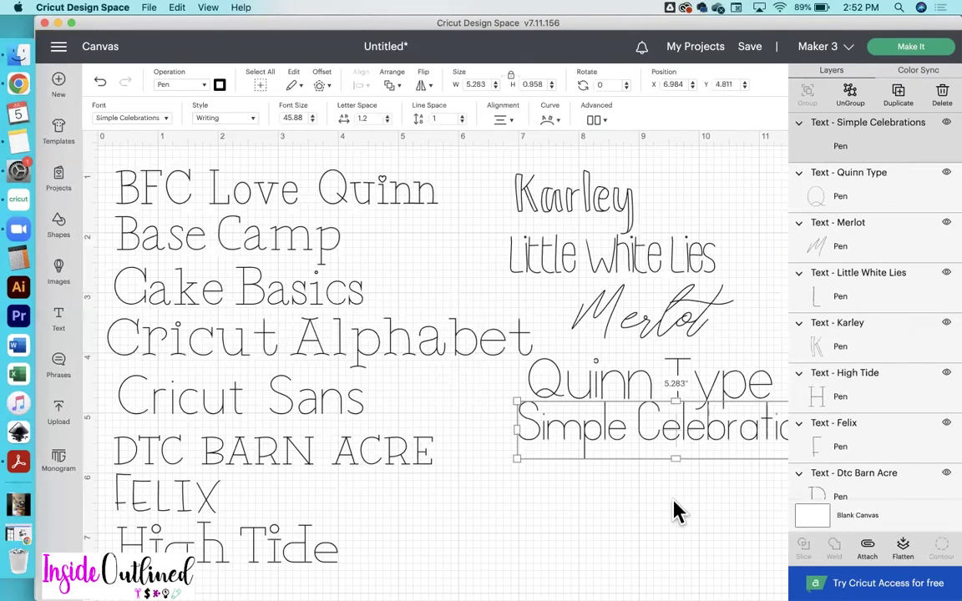
drag(693, 434, 612, 451)
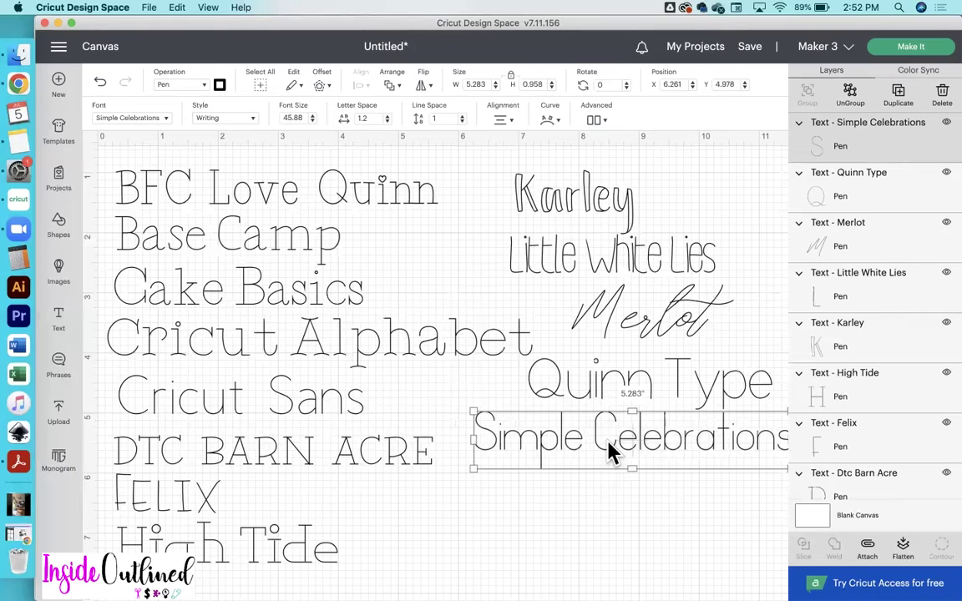
click(691, 531)
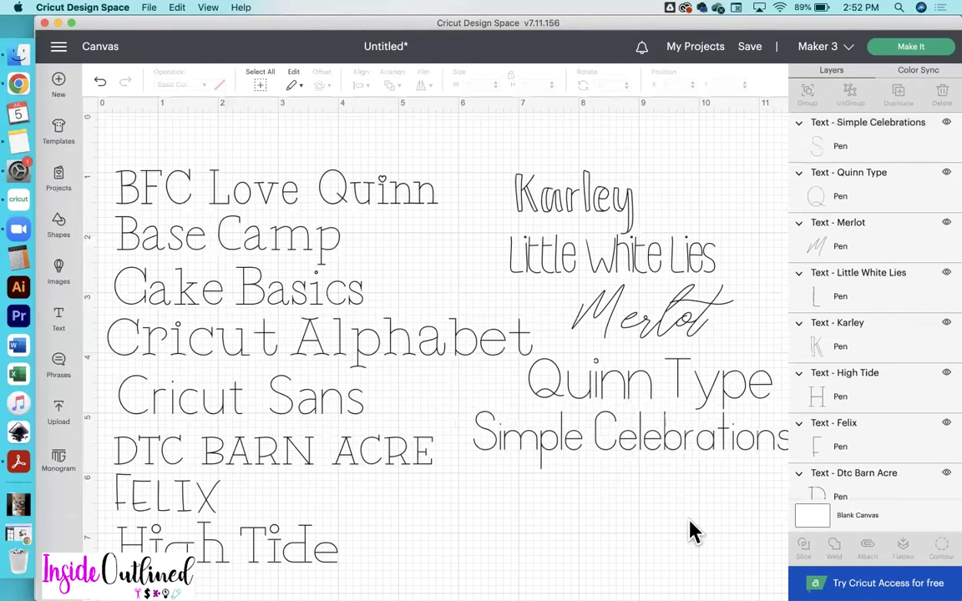
Duplicate the Simple Celebrations text and place the copy below it at about X 6.41, Y 6.01
click(674, 455)
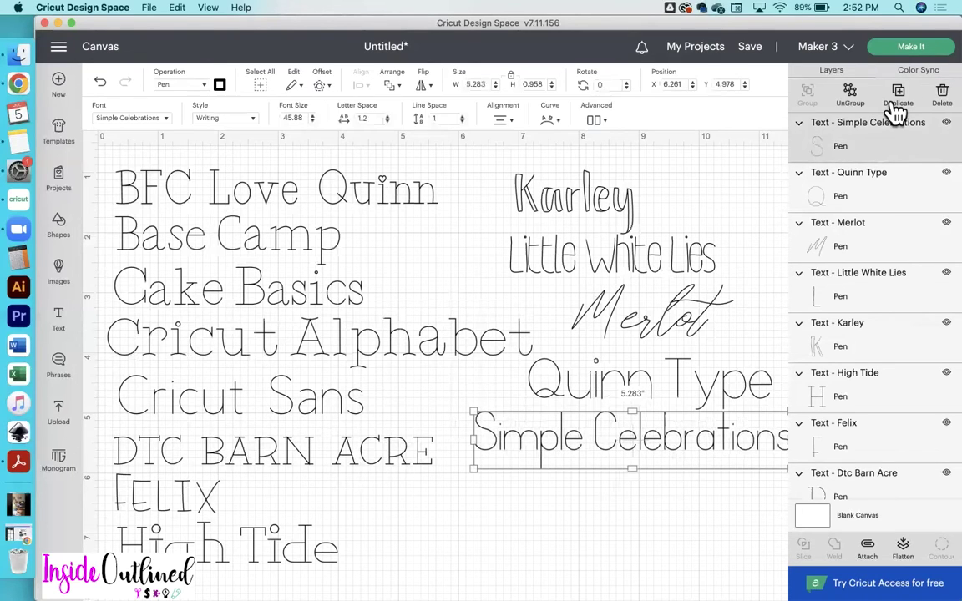
click(898, 92)
scroll(571, 529, down, 5)
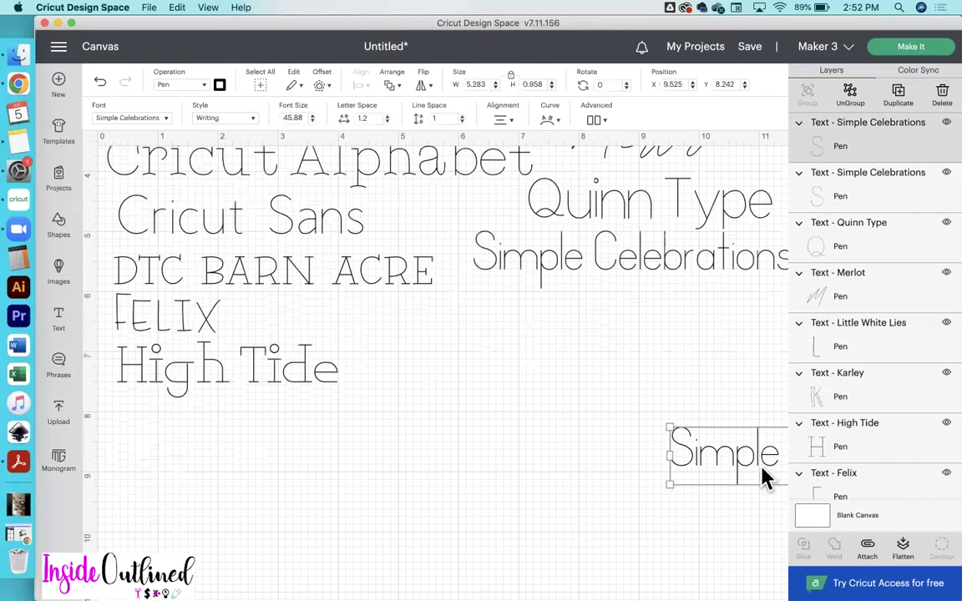
drag(714, 459, 543, 337)
scroll(543, 337, up, 2)
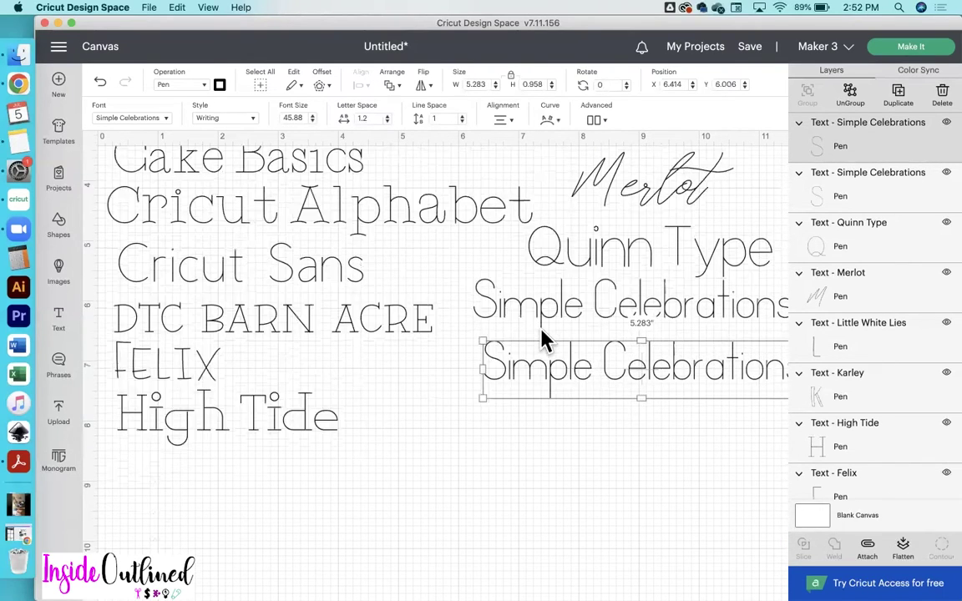
Reword the lower Simple Celebrations copy as "Telegram Text" and move it to about X 6.86, Y 5.99
double_click(572, 409)
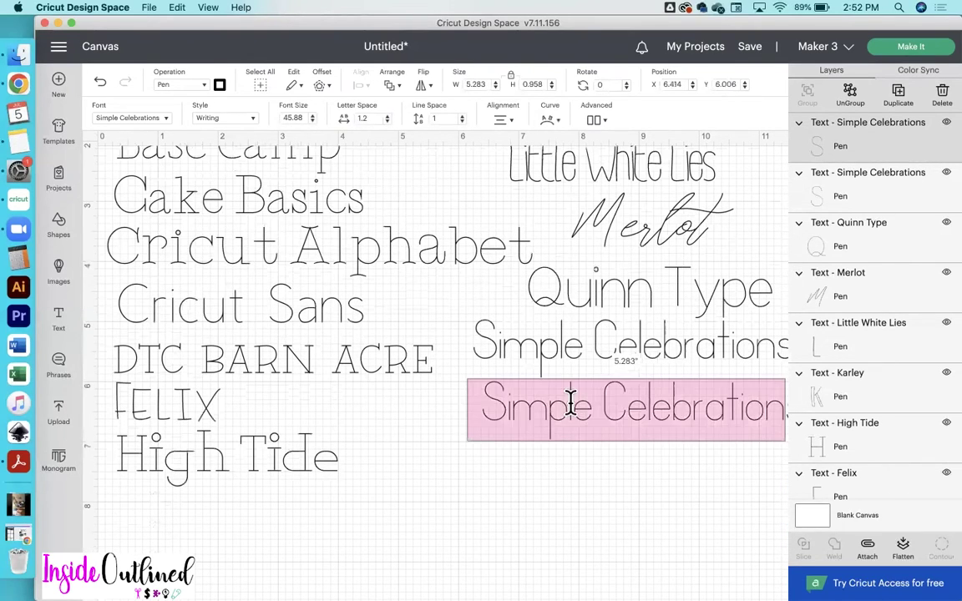
text(T)
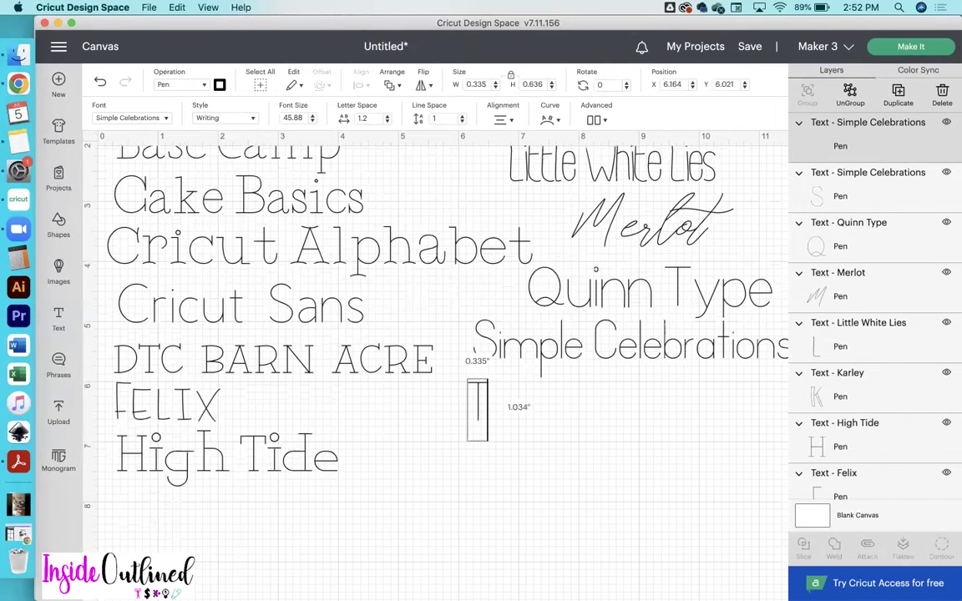
text(elegra)
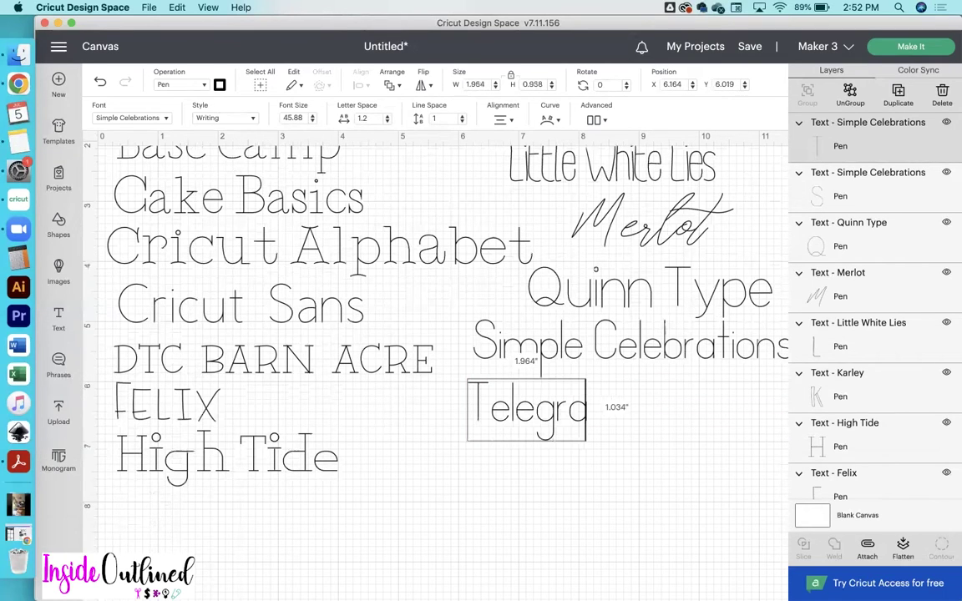
text(m Text)
click(618, 496)
scroll(597, 493, up, 1)
scroll(597, 493, up, 2)
drag(579, 499, 601, 500)
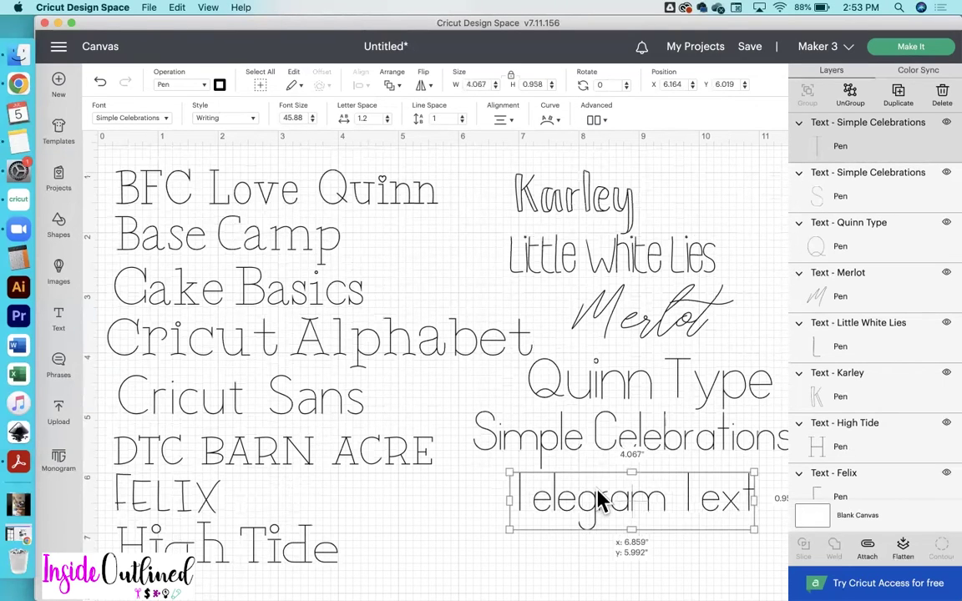
Apply the Telegram Text font to the Telegram Text wording and place it directly under Simple Celebrations
click(150, 123)
click(450, 83)
text(telegram)
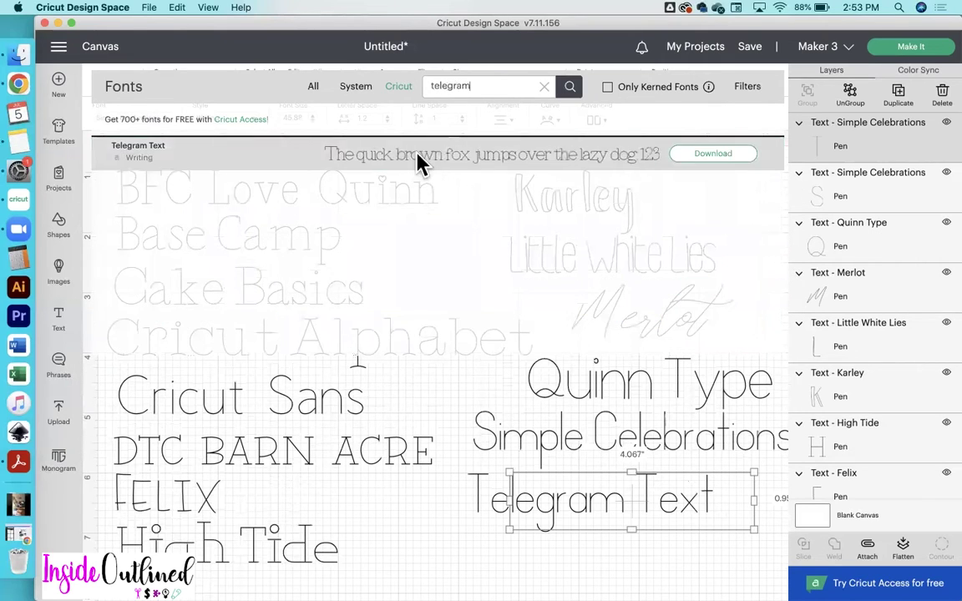
click(421, 160)
drag(591, 477, 552, 515)
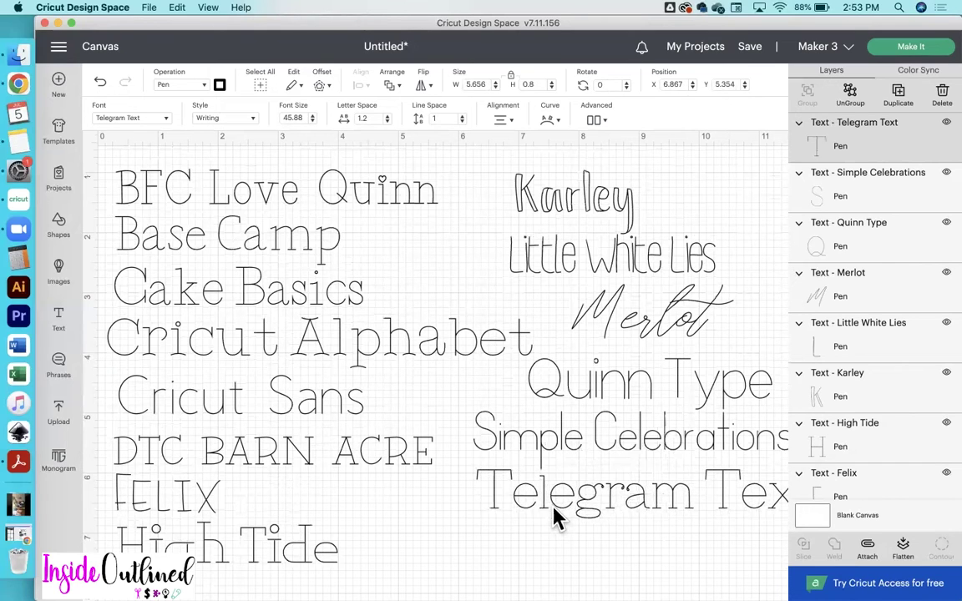
click(628, 563)
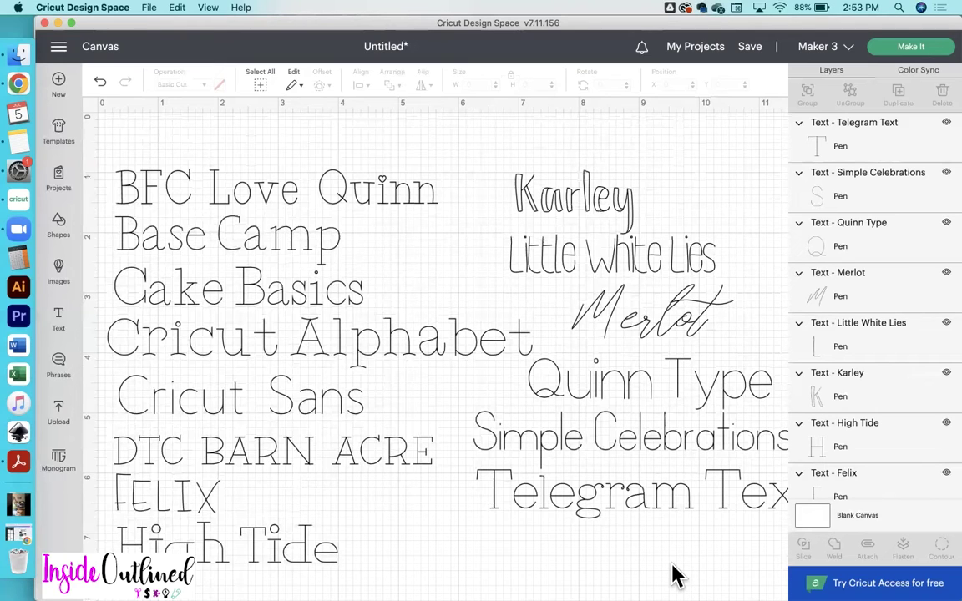
Add a new text reading "Tall Films Fine" and place it on empty canvas below the two columns, starting at about X 4
scroll(674, 575, down, 5)
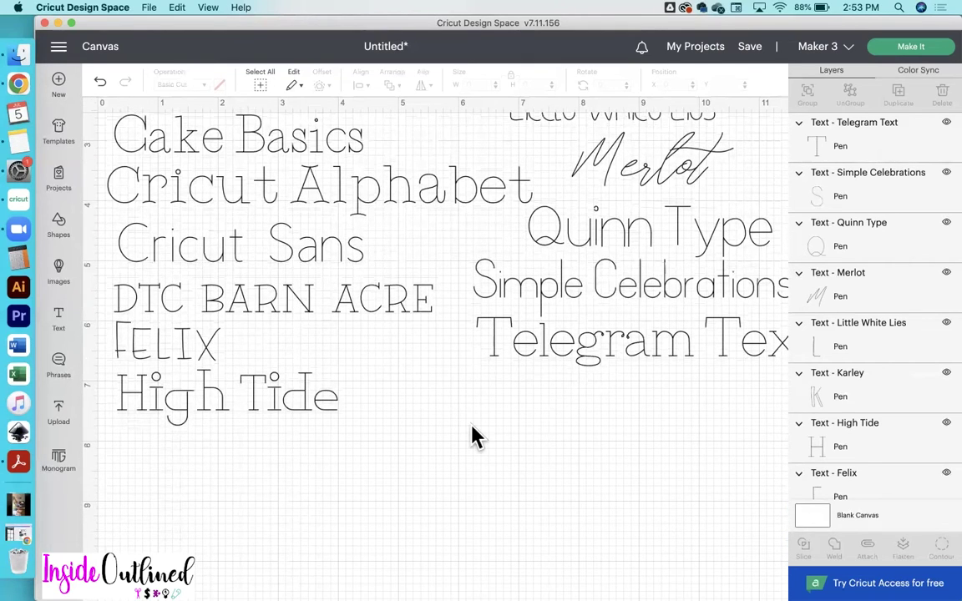
scroll(473, 436, up, 3)
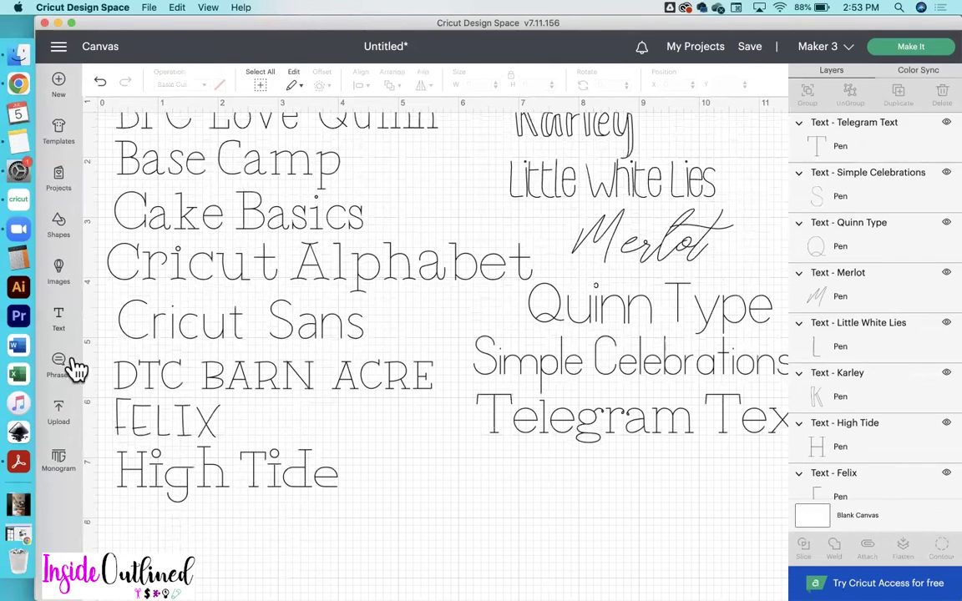
click(59, 321)
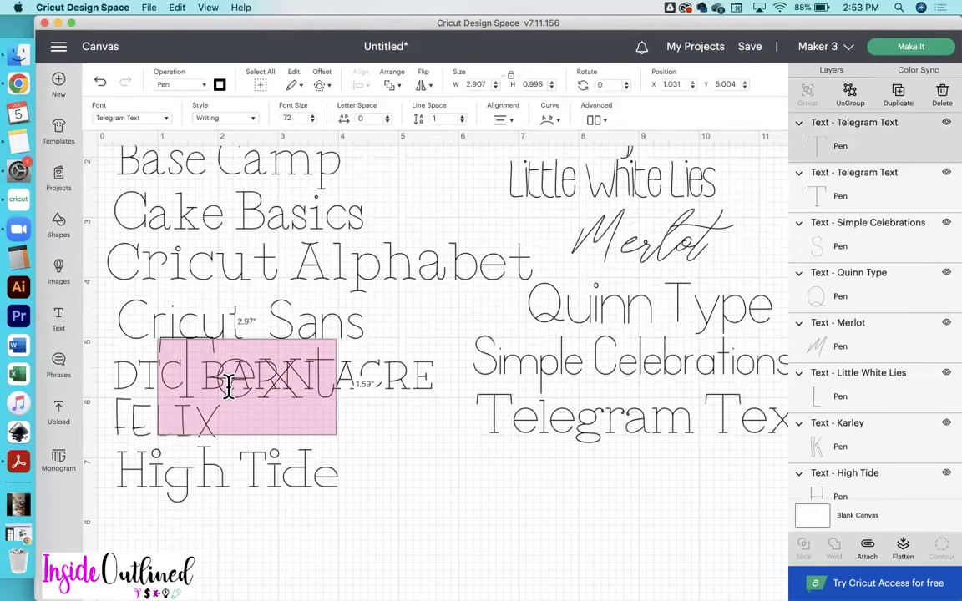
key(BackSpace)
text(Farms)
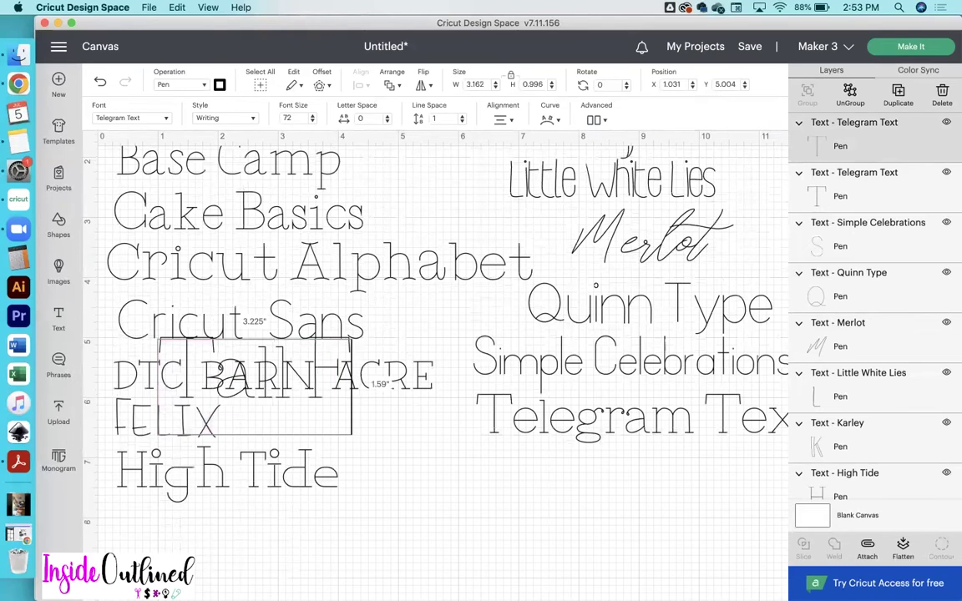
text( LLC)
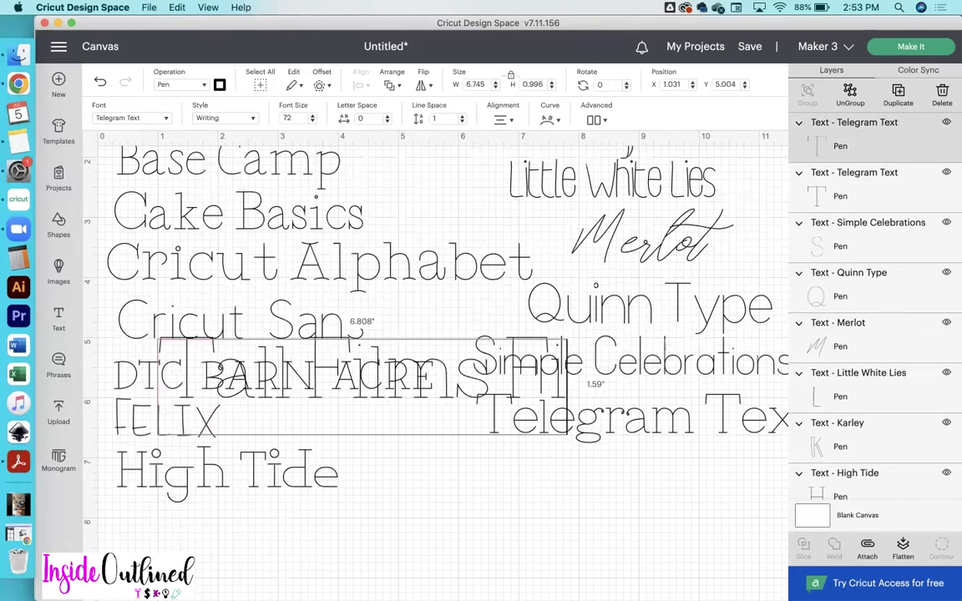
click(326, 388)
drag(326, 388, 504, 550)
Find "tall films" among the system fonts, apply Tall Films Fine to the new text and place it under Telegram Text
click(138, 122)
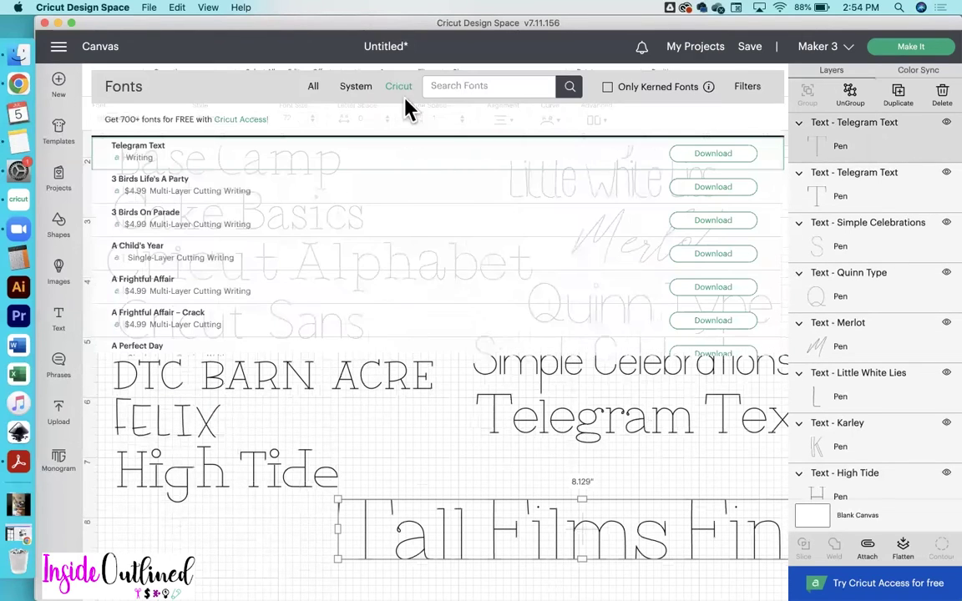
click(459, 84)
text(tall films)
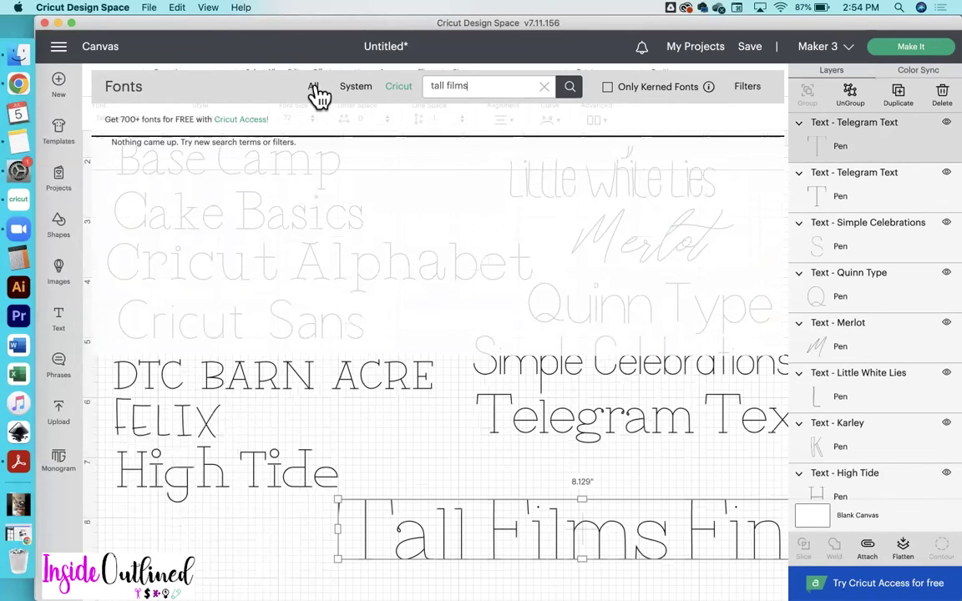
click(351, 92)
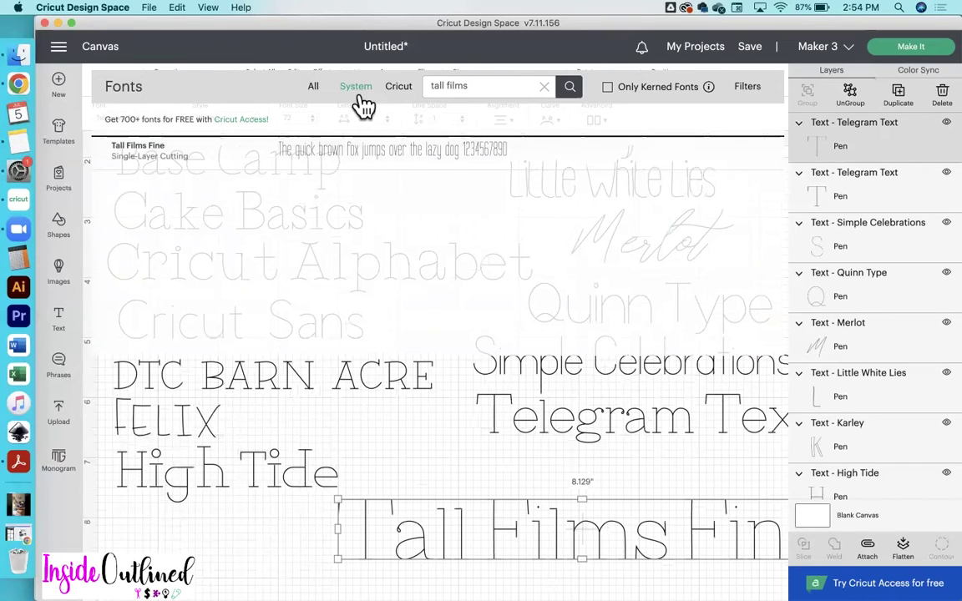
click(376, 152)
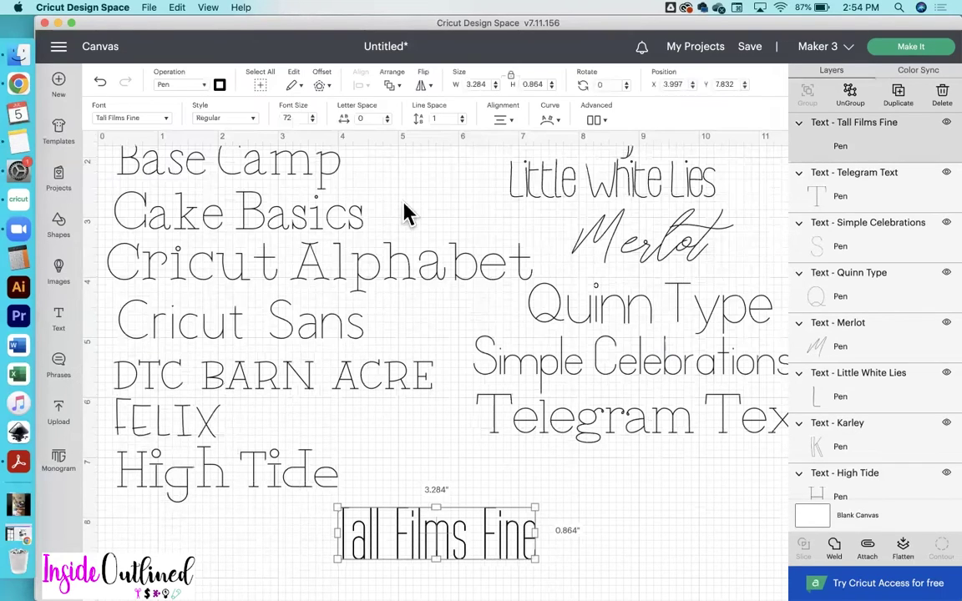
drag(445, 552, 609, 500)
Duplicate the Tall Films Fine text, place the copy directly beneath it and reword it as "Mikelis"
click(898, 93)
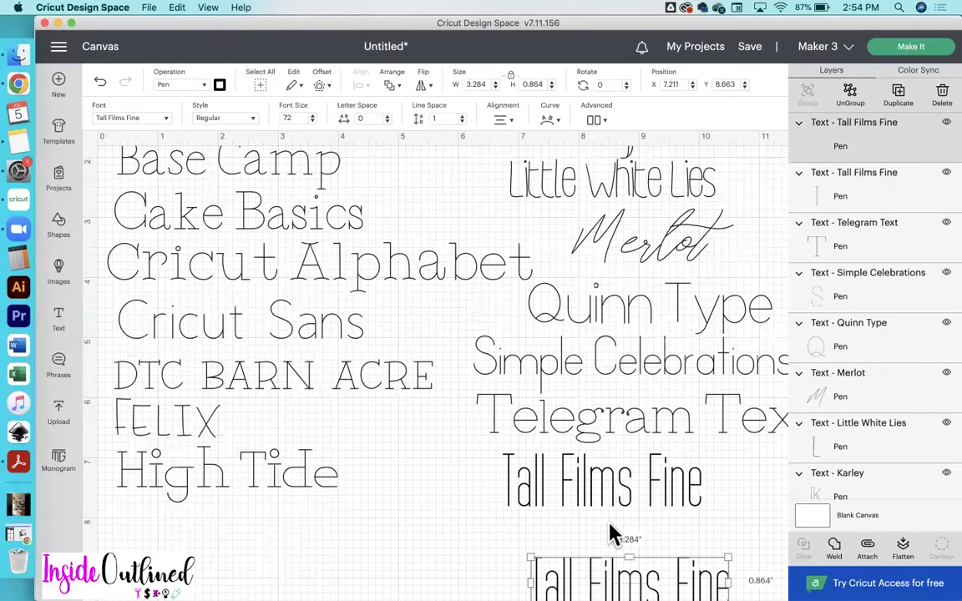
drag(617, 590, 590, 553)
double_click(588, 543)
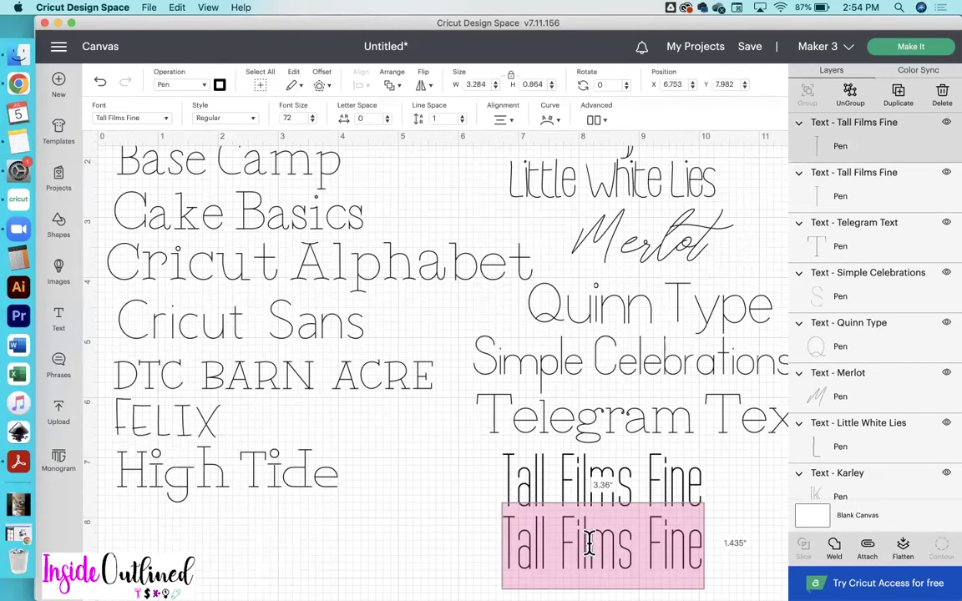
text(M)
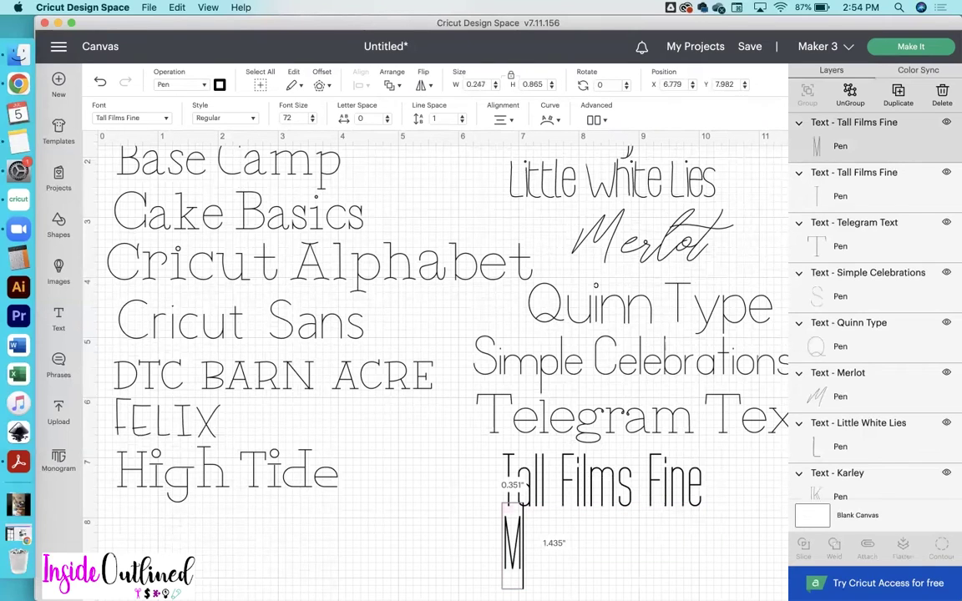
text(ikelis)
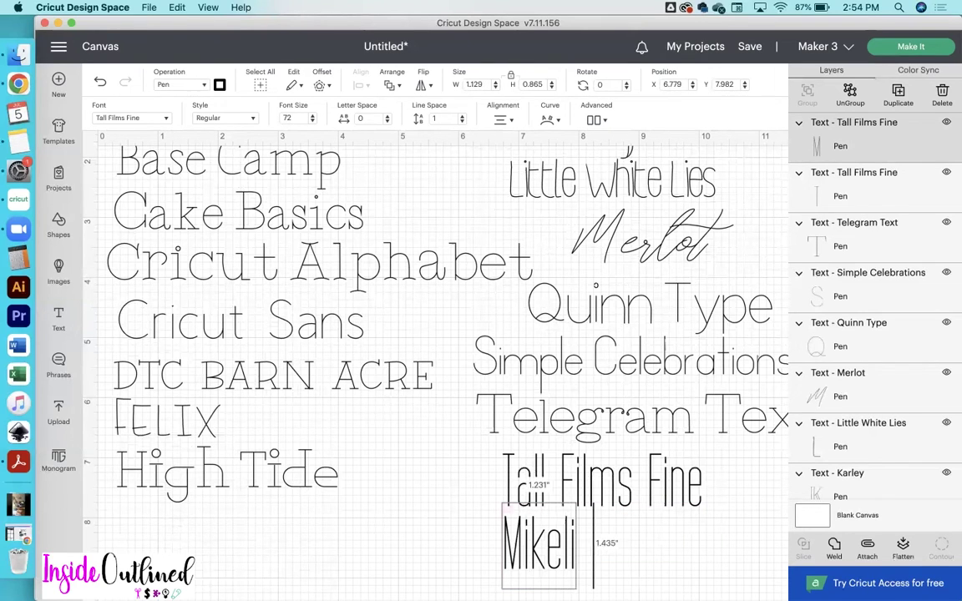
click(618, 570)
drag(549, 563, 566, 575)
Apply the Mikelis system font to the Mikelis text
click(134, 117)
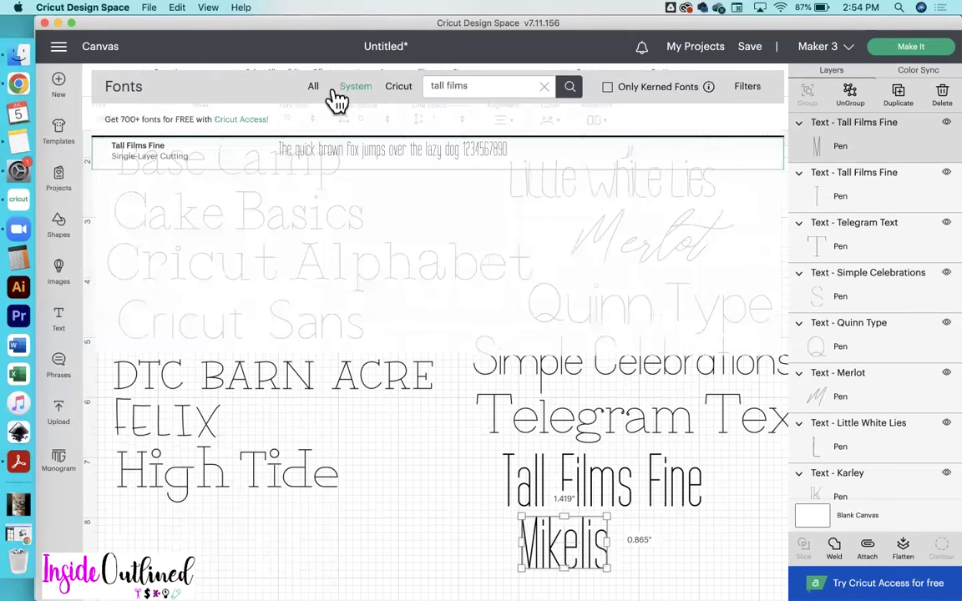
triple_click(451, 83)
text(mikelis)
click(274, 160)
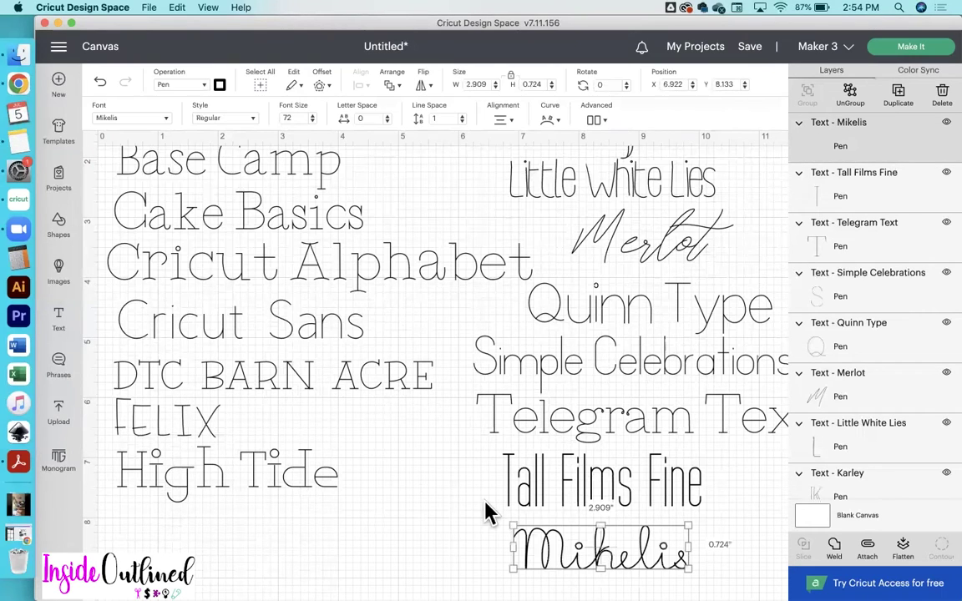
click(472, 558)
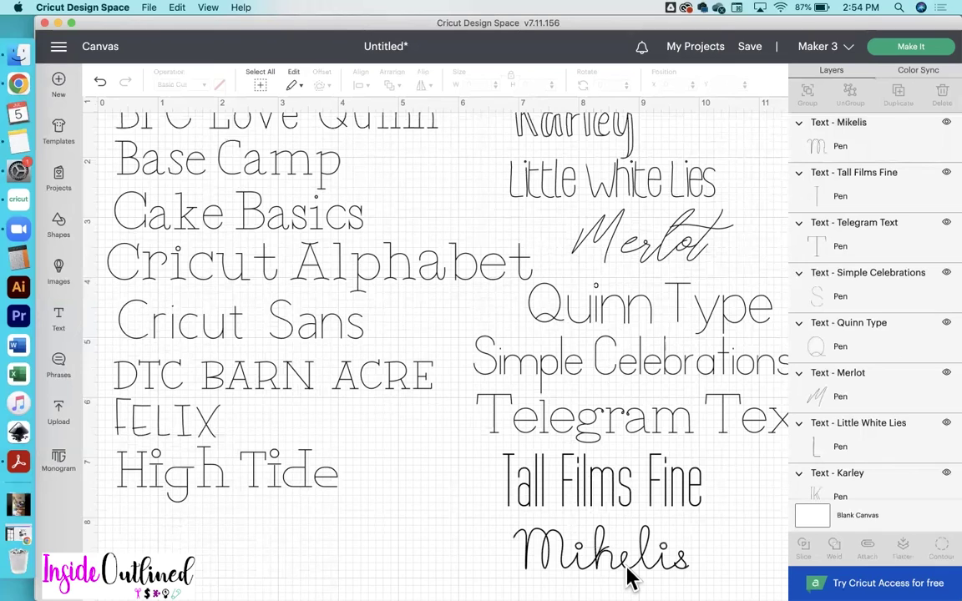
Duplicate the Mikelis text and place the copy below it at about X 6.89, Y 9.06
scroll(691, 523, down, 2)
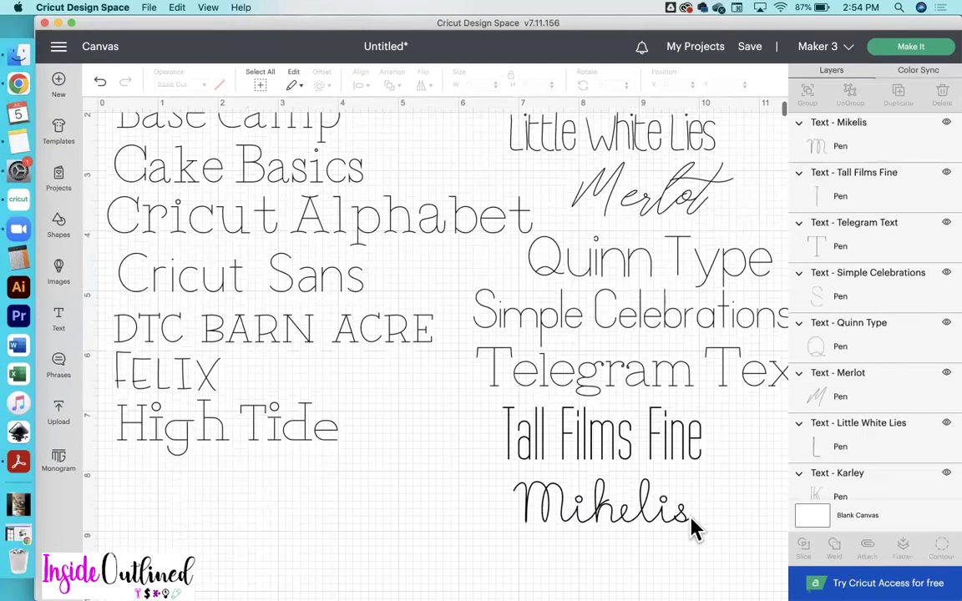
click(590, 513)
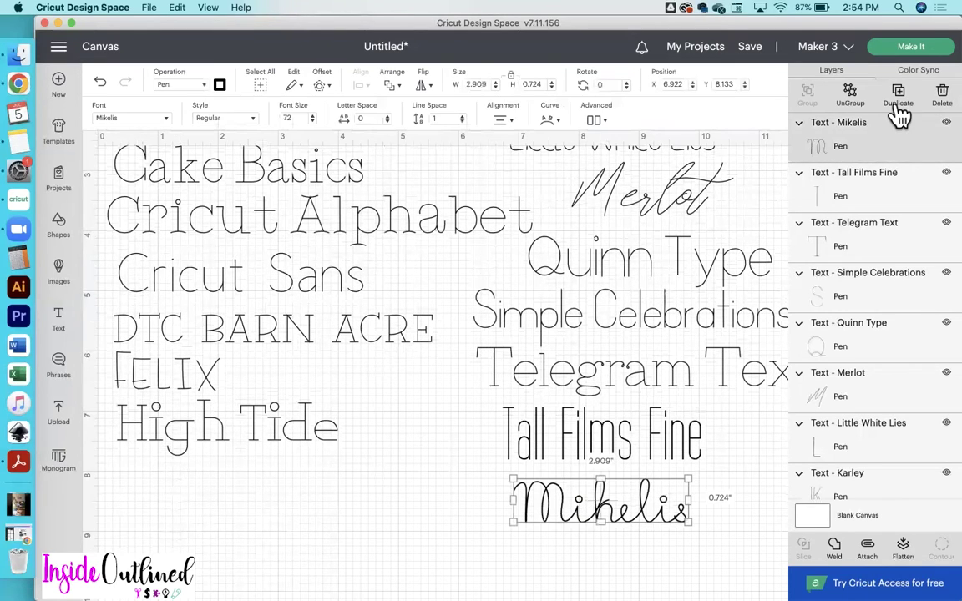
click(895, 105)
scroll(575, 451, down, 5)
drag(676, 537, 639, 411)
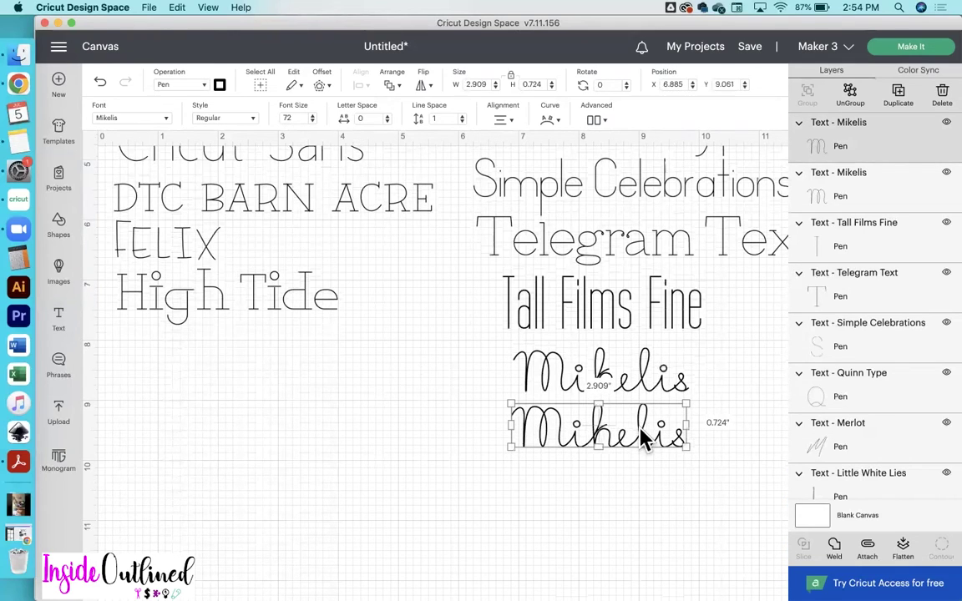
Reword the lower Mikelis copy as "Kaleidescope"
double_click(641, 435)
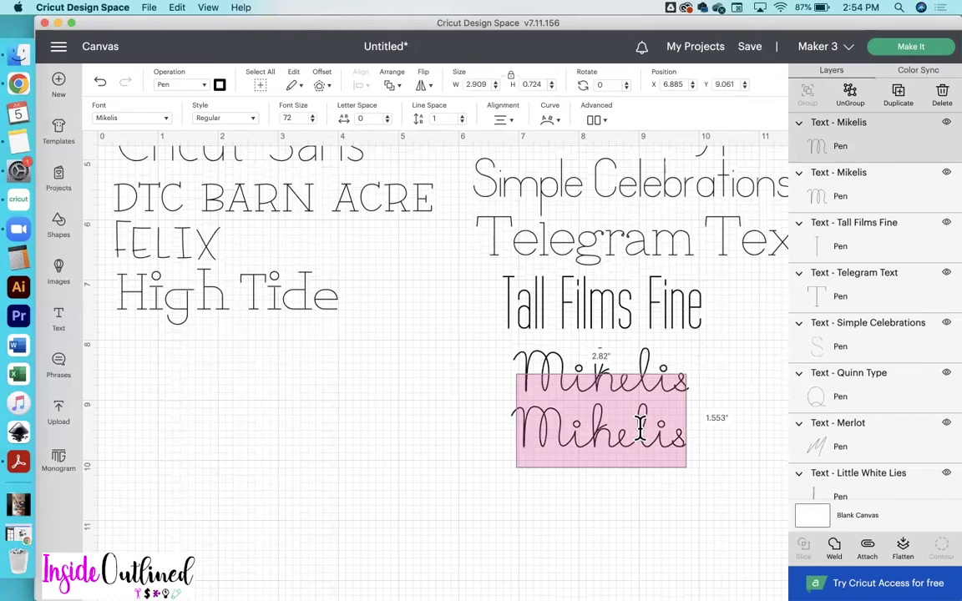
text(k)
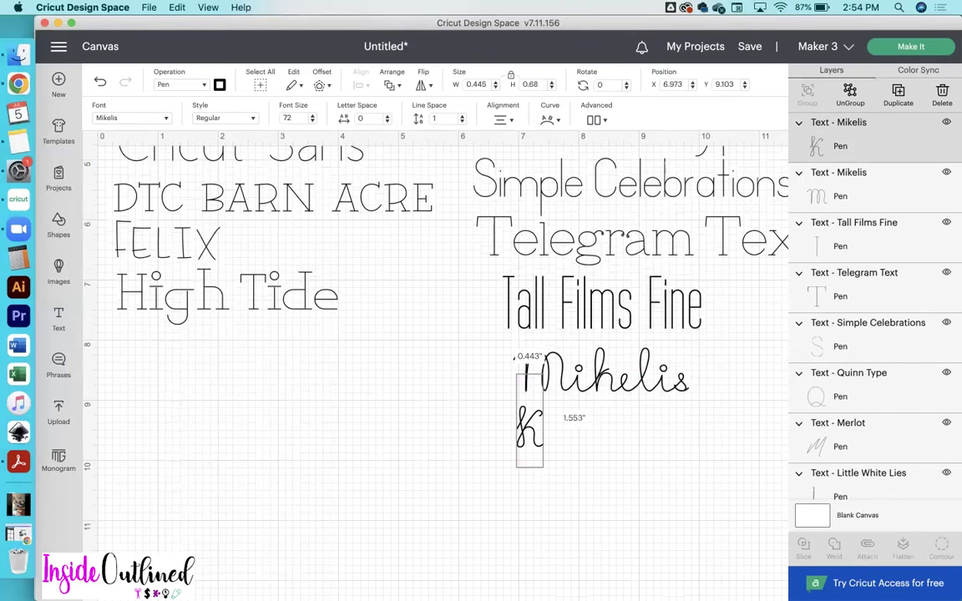
text(aleid)
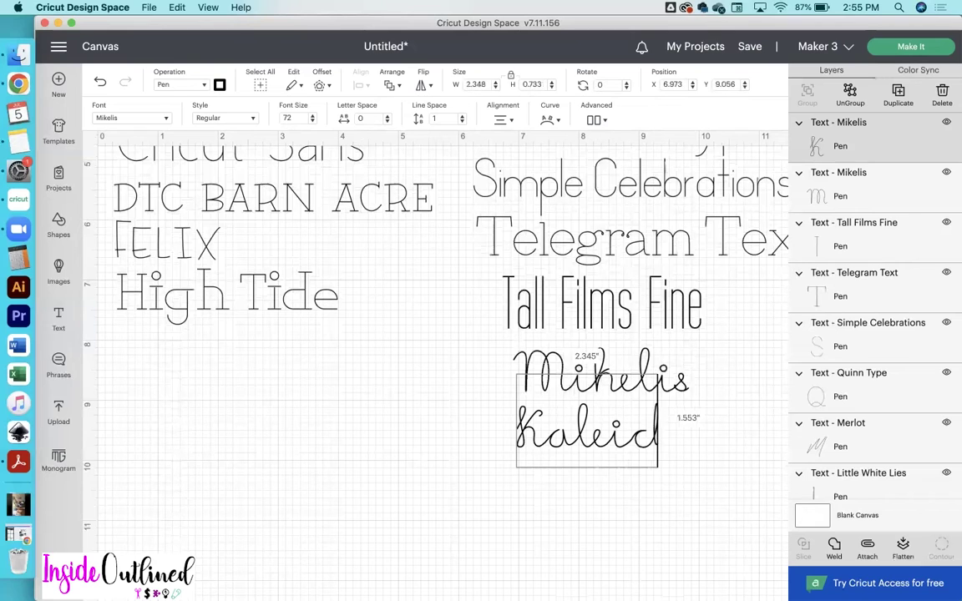
key(BackSpace)
key(BackSpace)
text(idoscope)
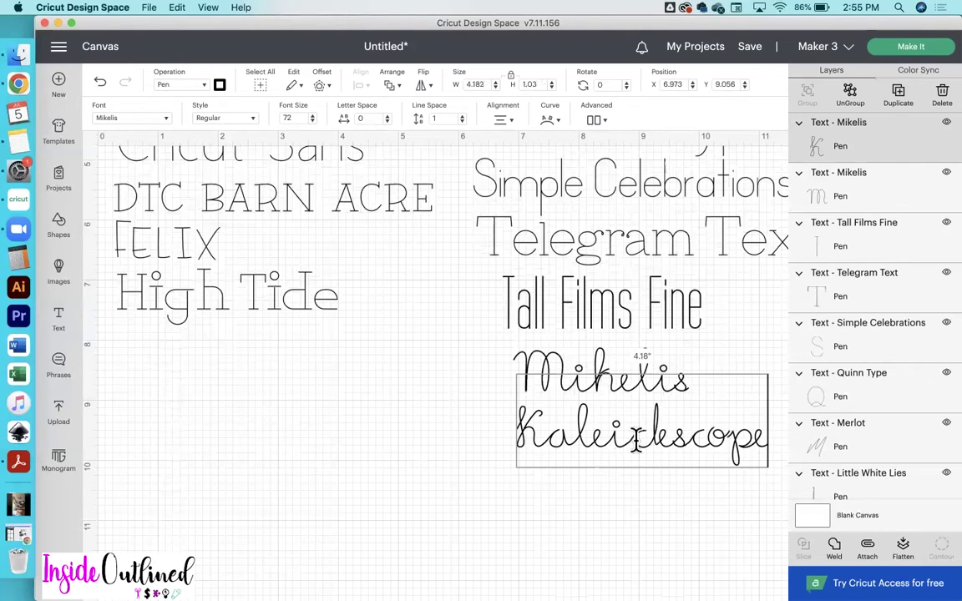
click(560, 511)
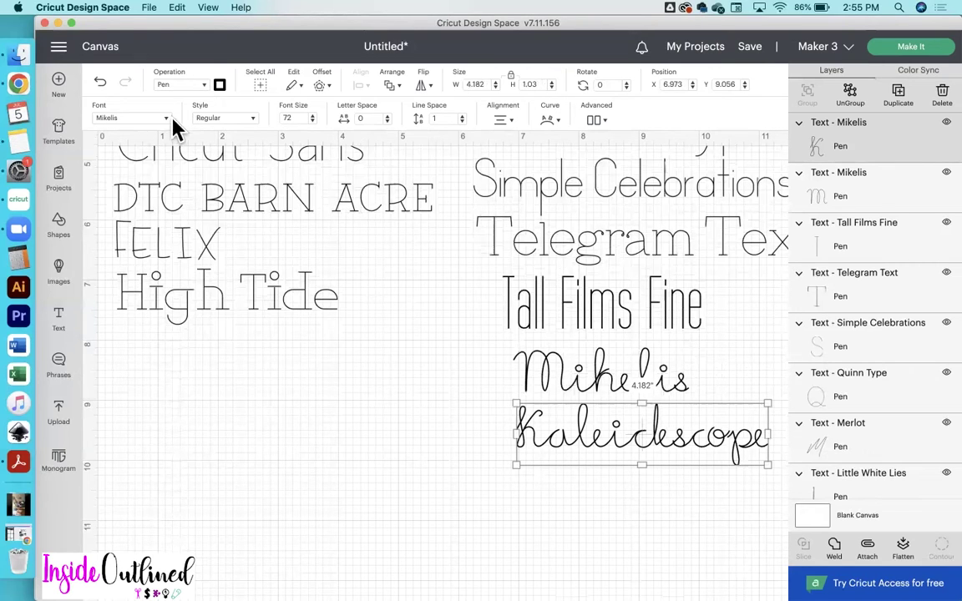
Apply the Kaleidescope system font to the Kaleidescope text and place it at about X 6.83, Y 8.95
click(437, 86)
text(k)
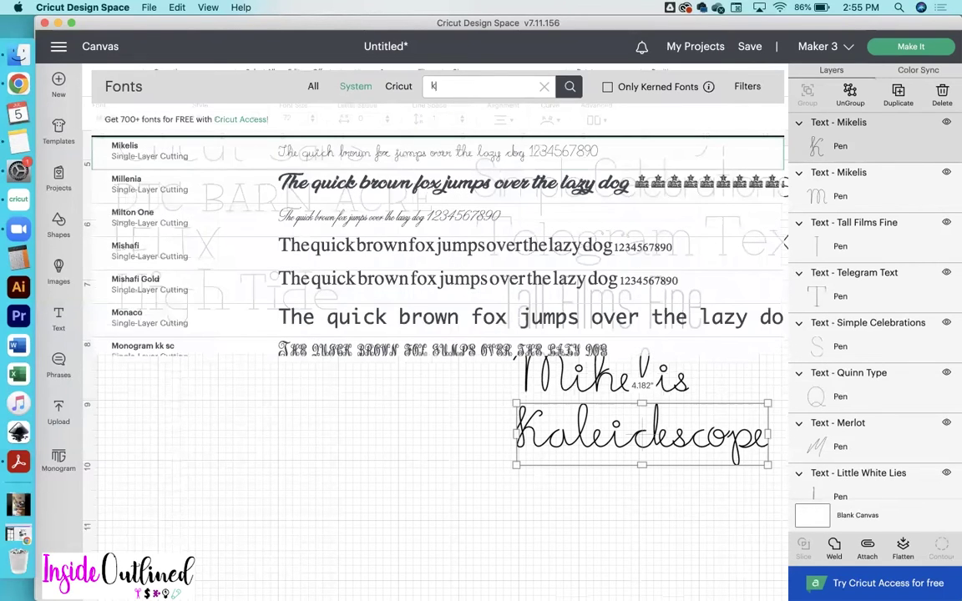
text(aleid)
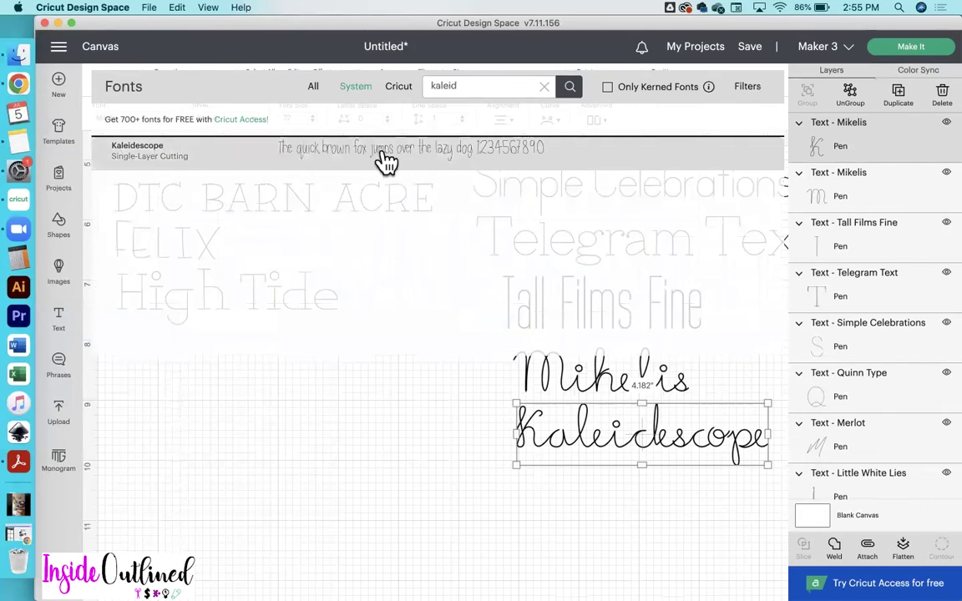
click(387, 155)
drag(686, 436, 668, 438)
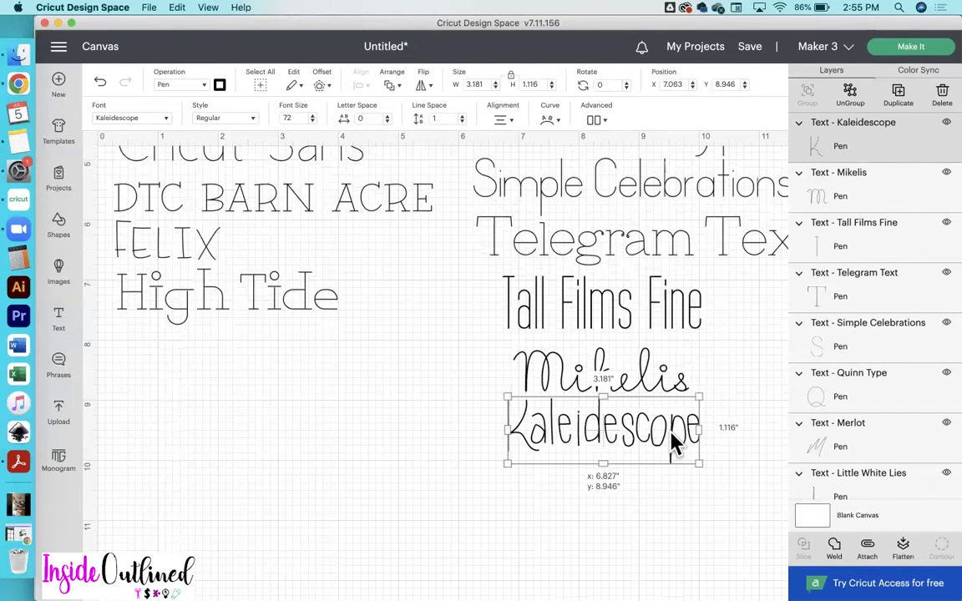
click(686, 536)
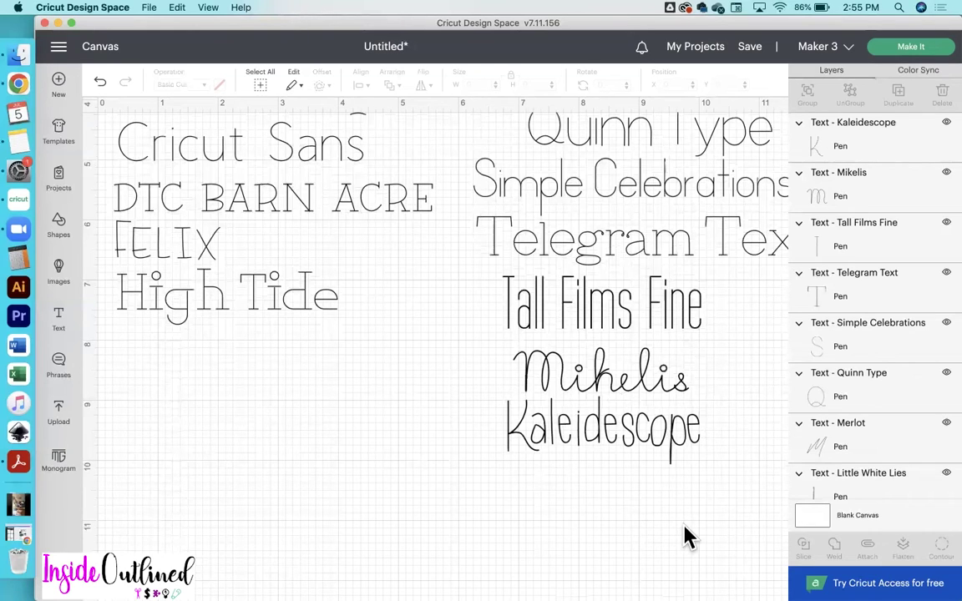
Duplicate the Kaleidescope text, place the copy directly beneath it and reword it as "Baby Lexi"
click(644, 444)
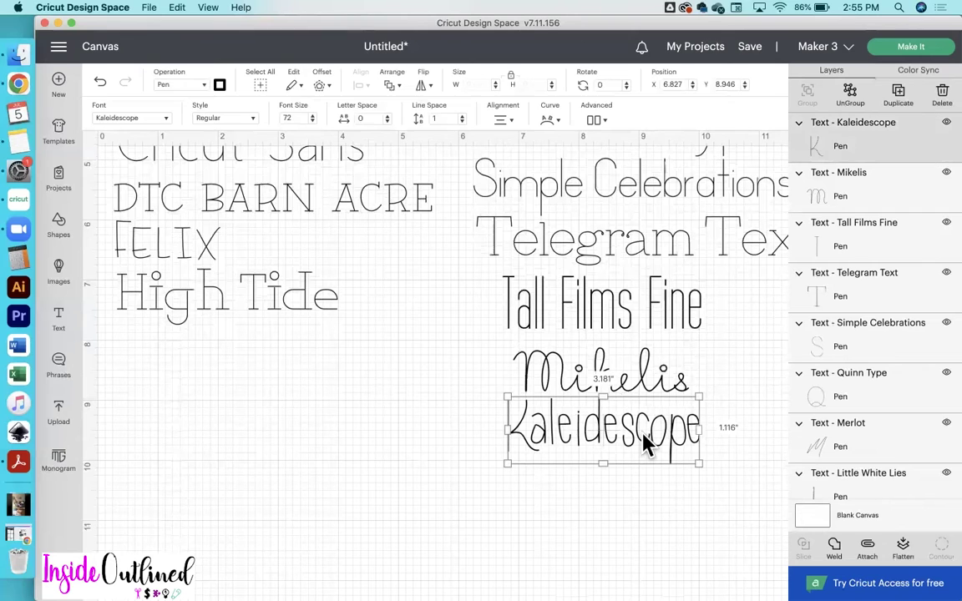
click(898, 96)
scroll(638, 510, down, 5)
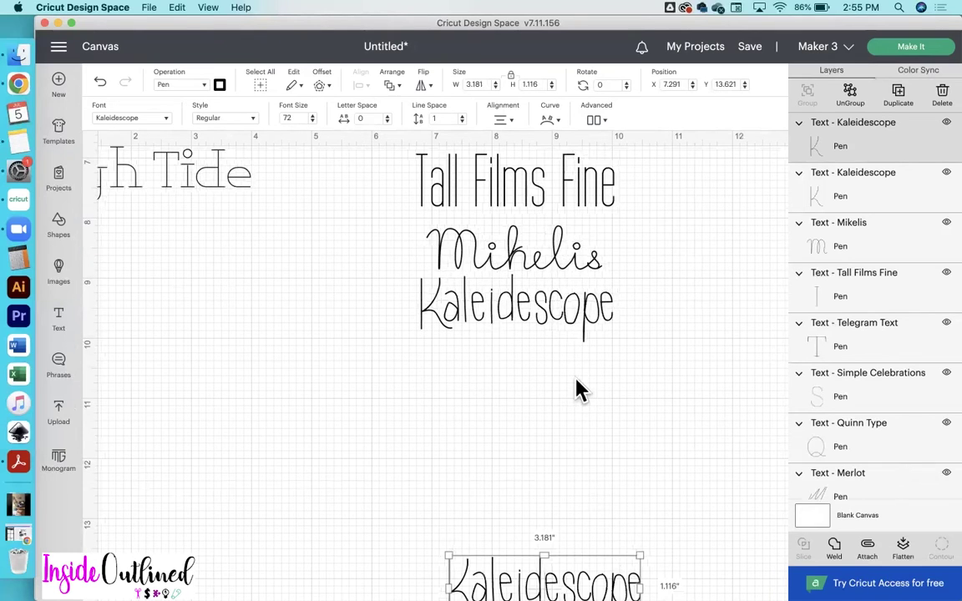
drag(610, 586, 580, 382)
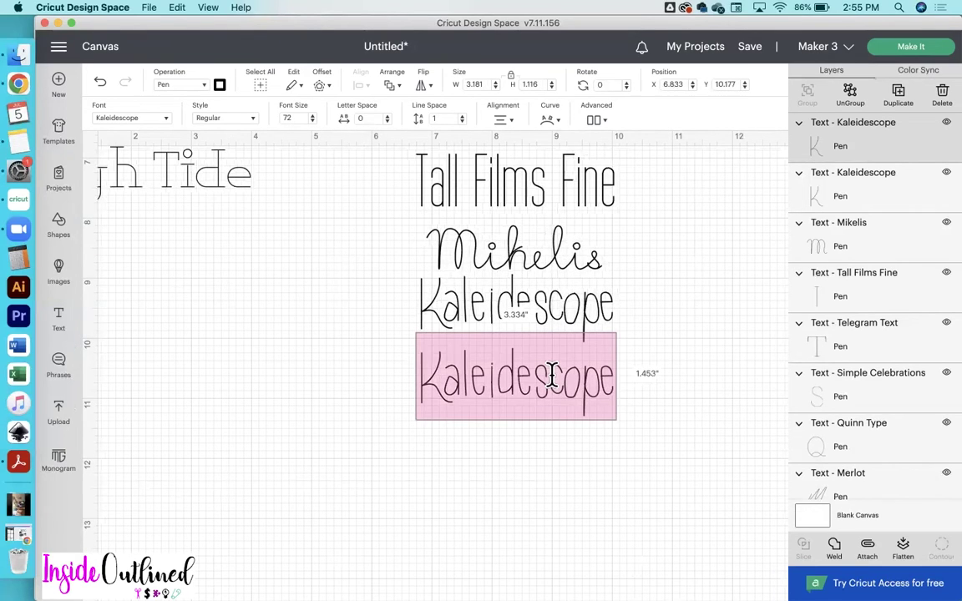
text(Baby)
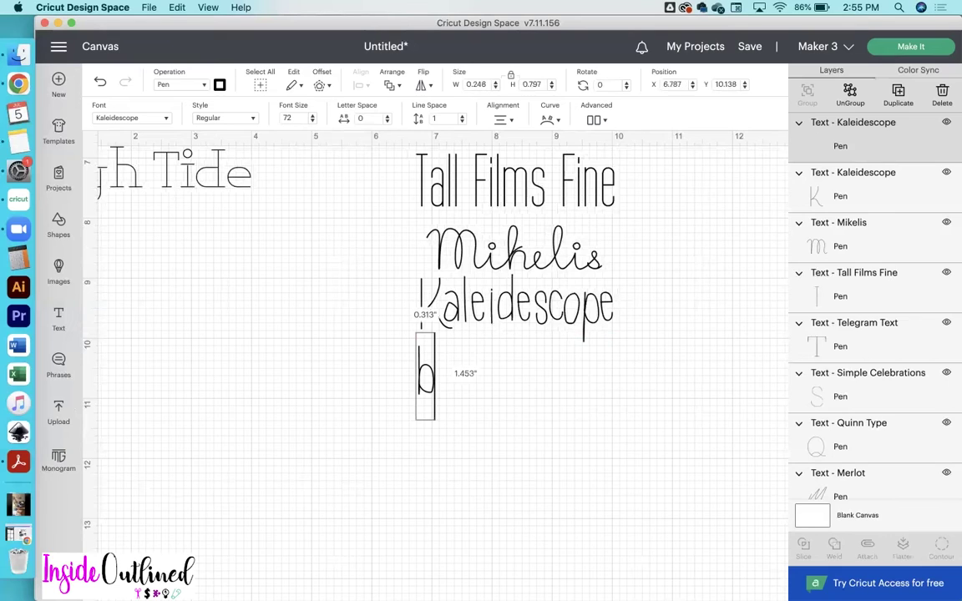
text( Lexi)
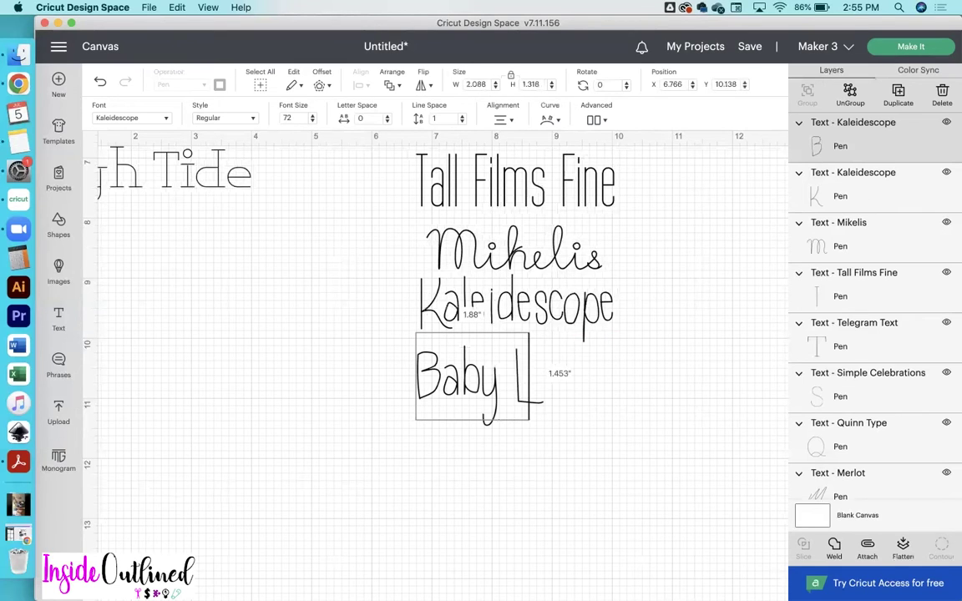
click(493, 388)
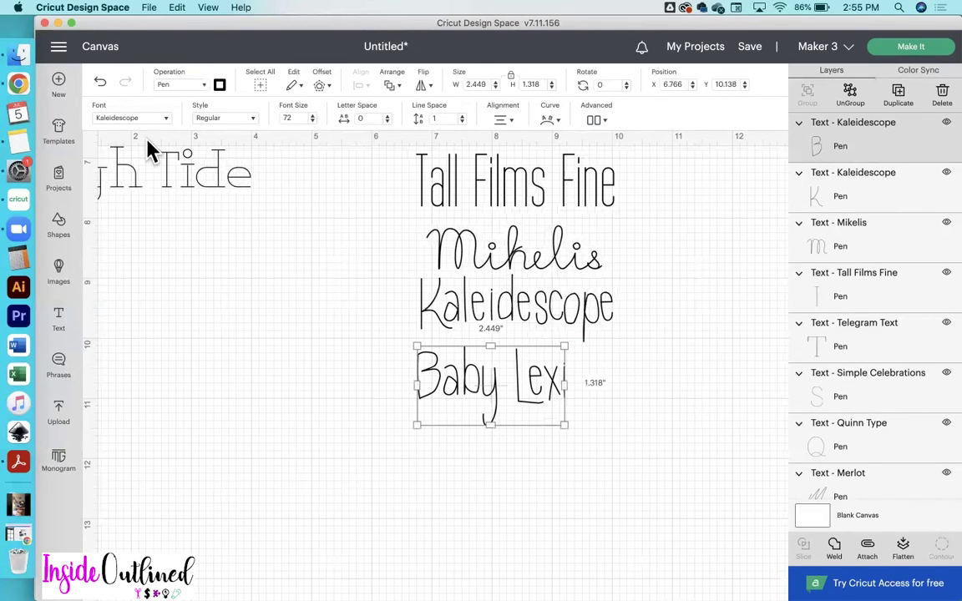
Apply the Baby Lexi Skinny system font to the Baby Lexi text
click(158, 118)
click(507, 86)
text(baby lexi)
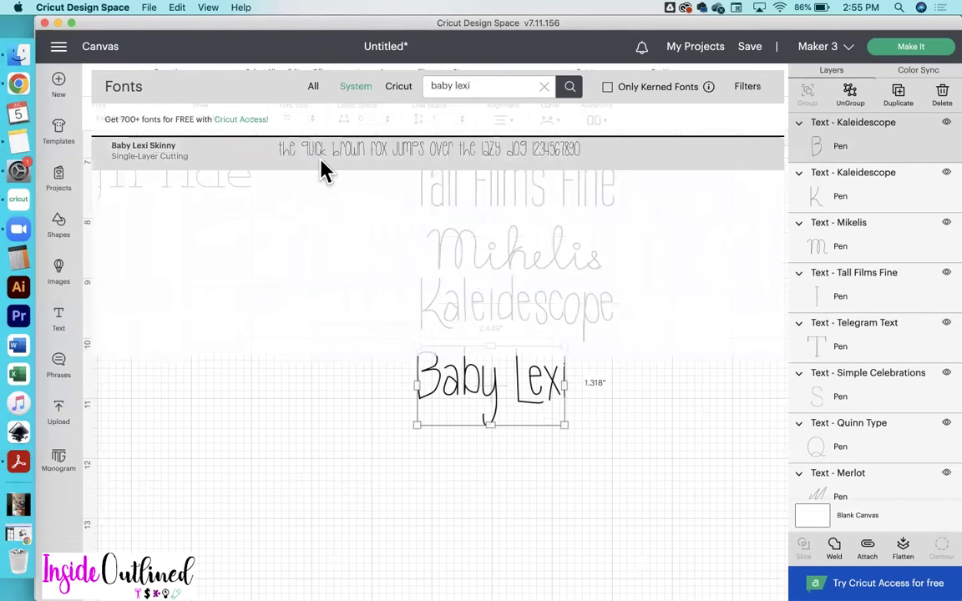
click(324, 169)
click(587, 497)
Move the Tall Films Fine, Mikelis, Kaleidescope and Baby Lexi texts together down and to the right, leaving a gap below Telegram Text
scroll(477, 426, up, 5)
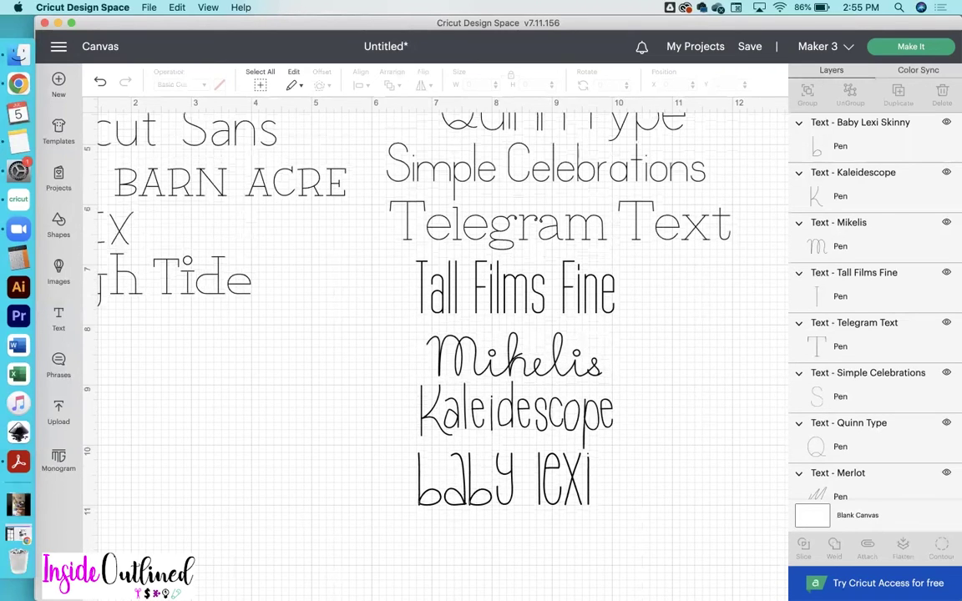
scroll(339, 429, down, 2)
scroll(327, 403, up, 4)
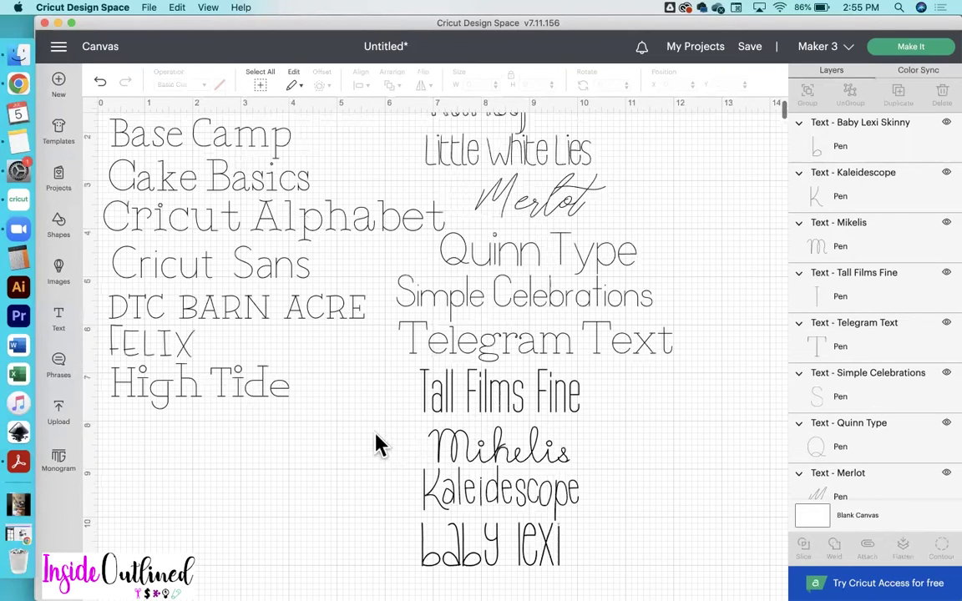
drag(387, 406, 584, 567)
drag(492, 422, 553, 456)
click(380, 472)
scroll(380, 472, up, 3)
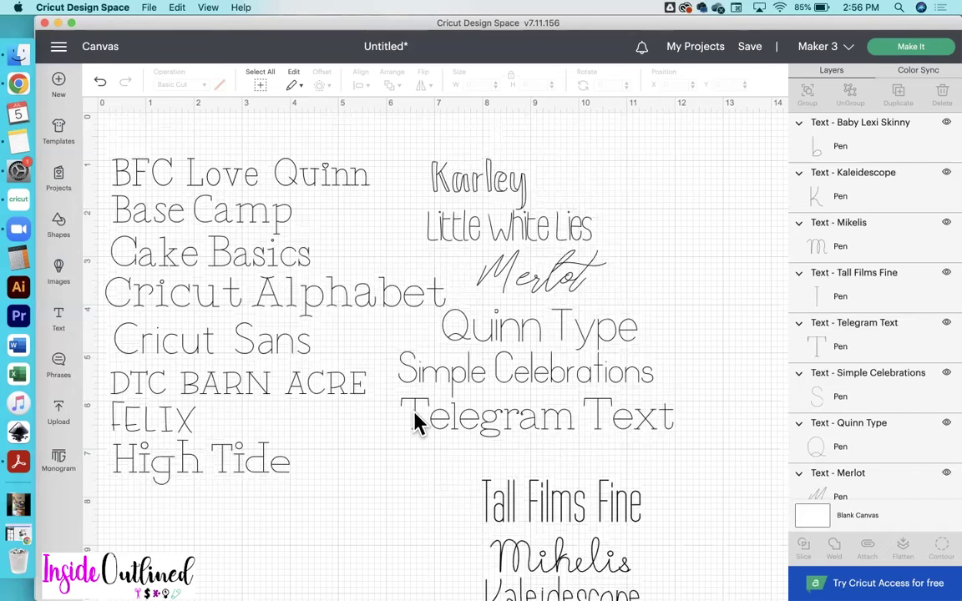
scroll(416, 421, down, 3)
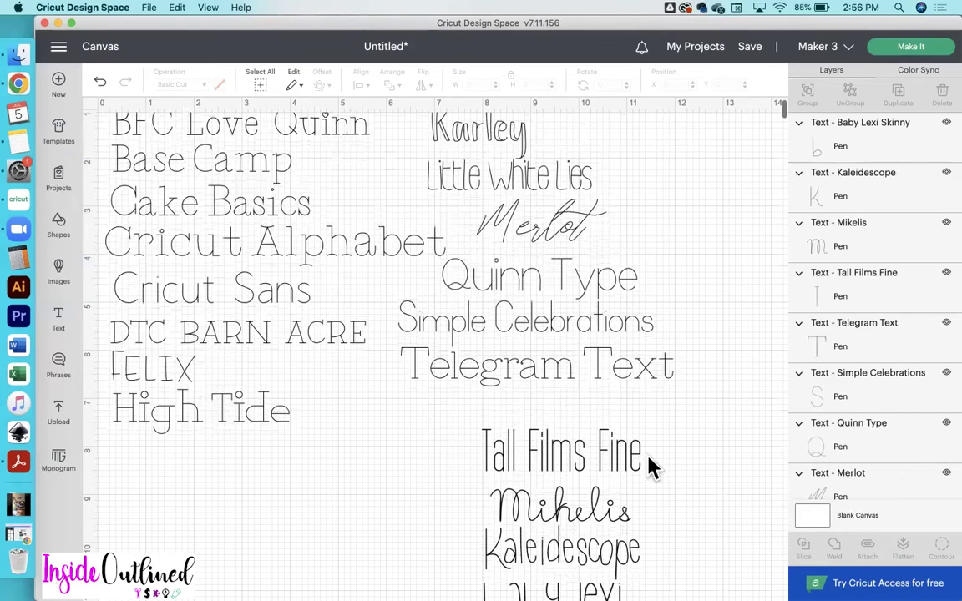
scroll(660, 451, down, 3)
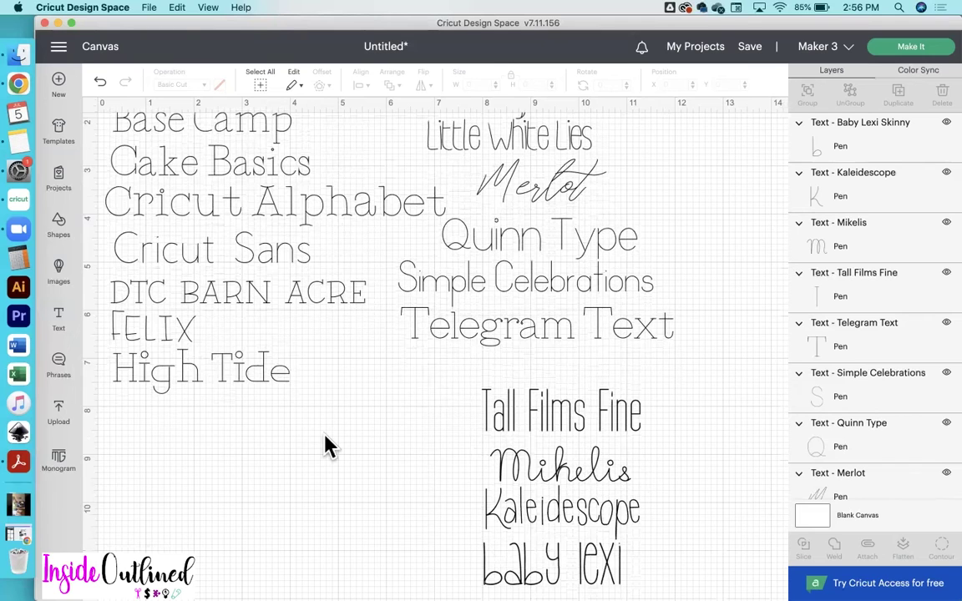
scroll(327, 447, up, 3)
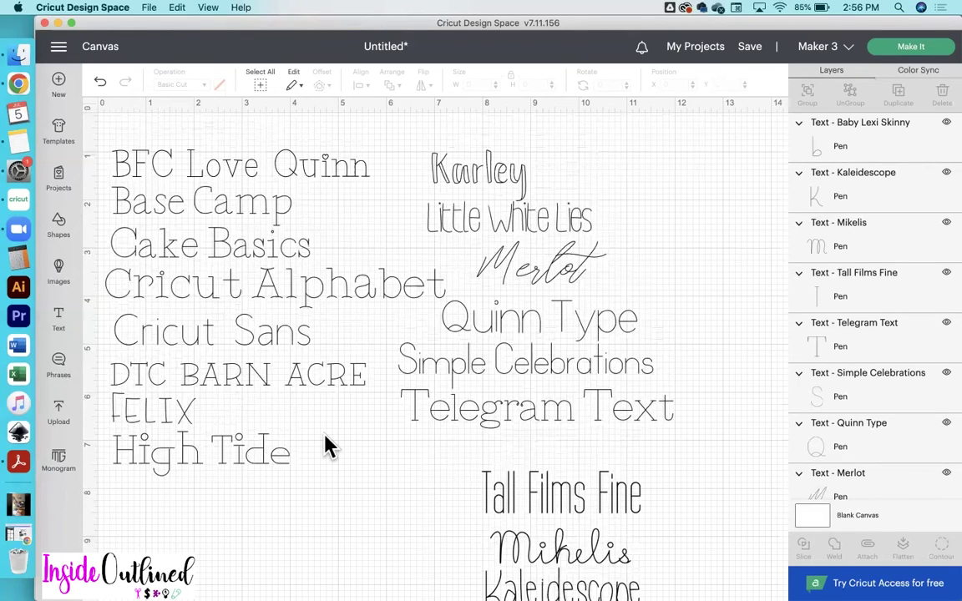
Switch to DaFont in Chrome and download the Brilliance Signature font into Downloads as brilliance_signature
key(super+Tab)
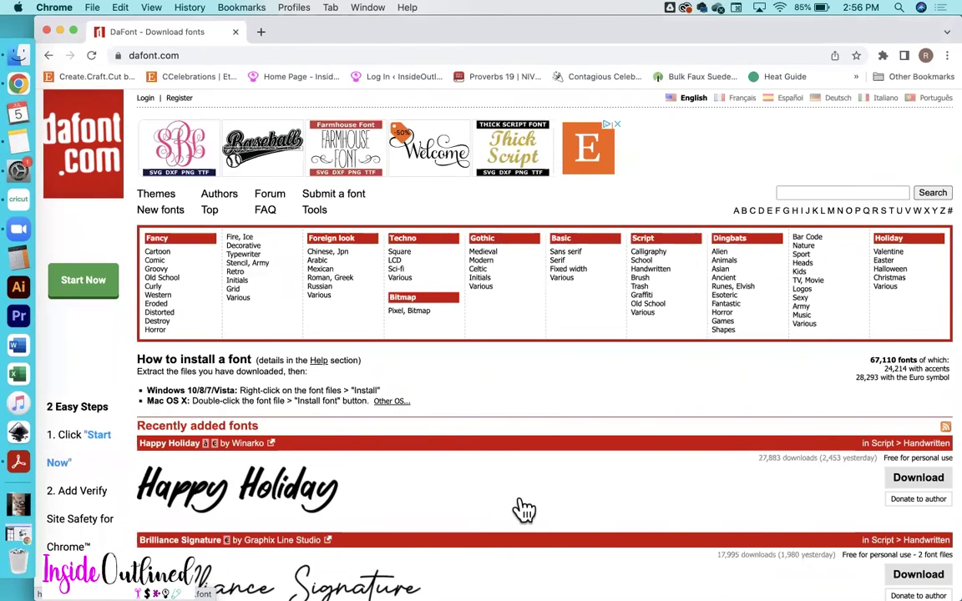
scroll(523, 509, down, 3)
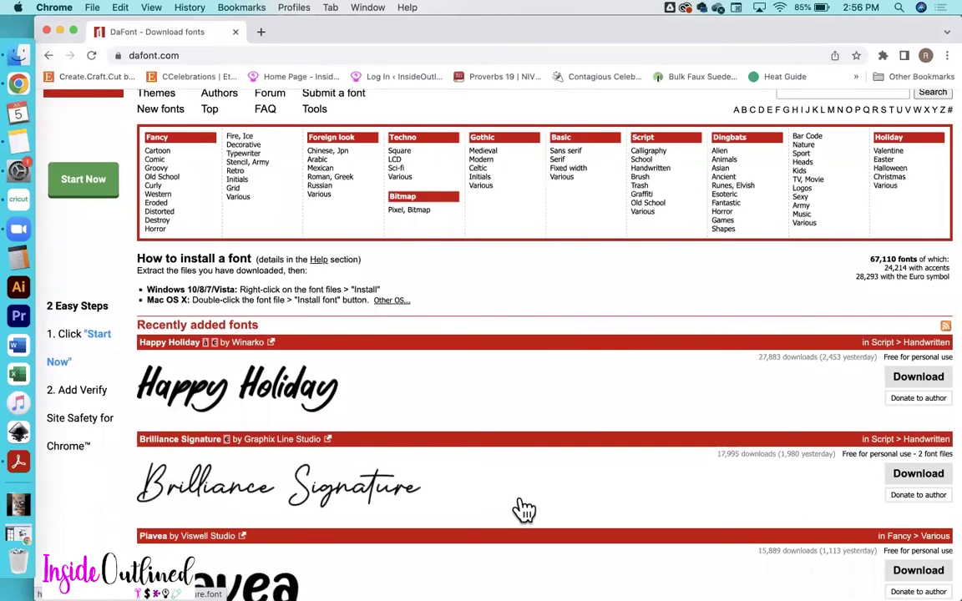
scroll(523, 510, up, 1)
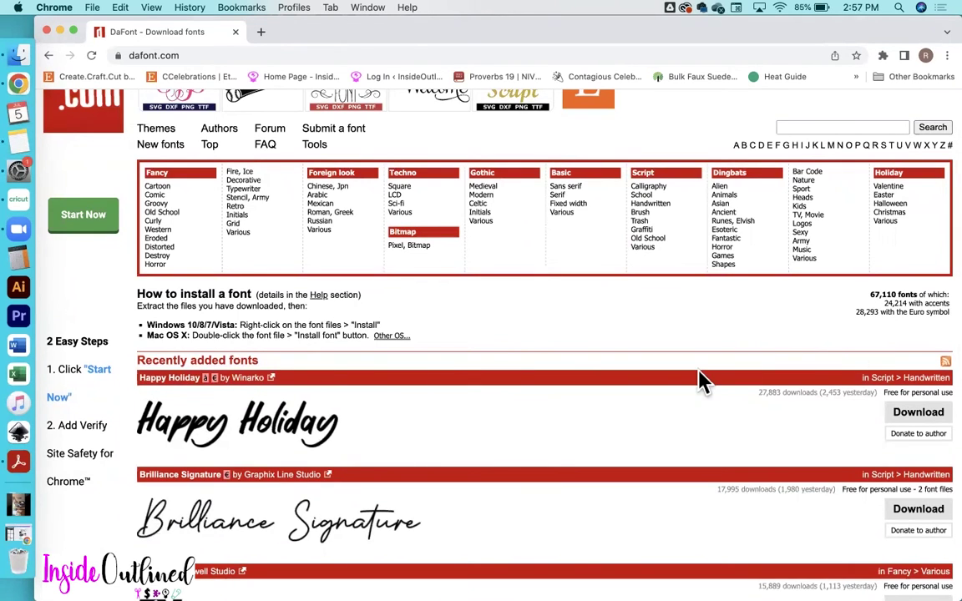
scroll(700, 383, up, 2)
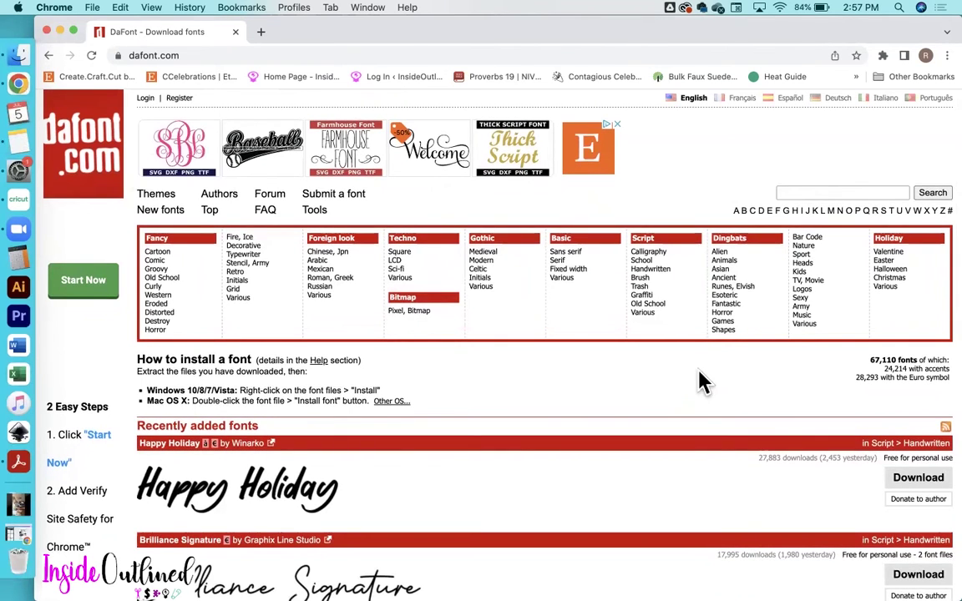
scroll(597, 429, down, 4)
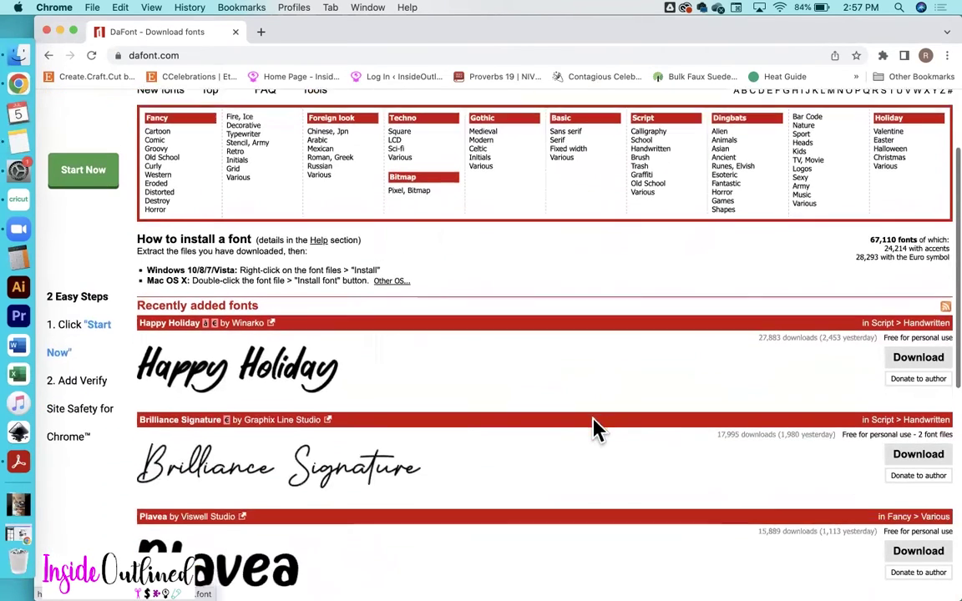
scroll(380, 462, down, 1)
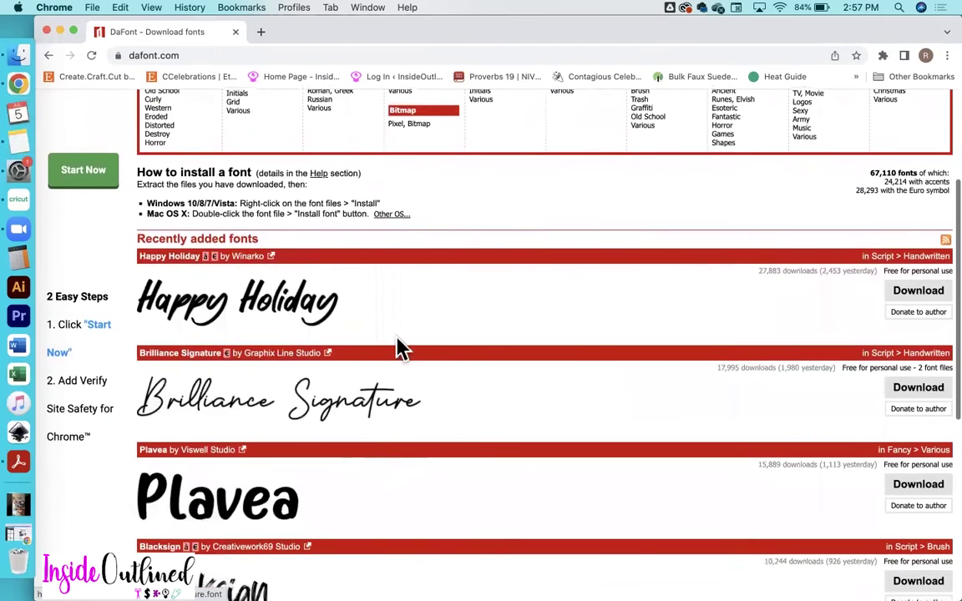
scroll(423, 395, down, 2)
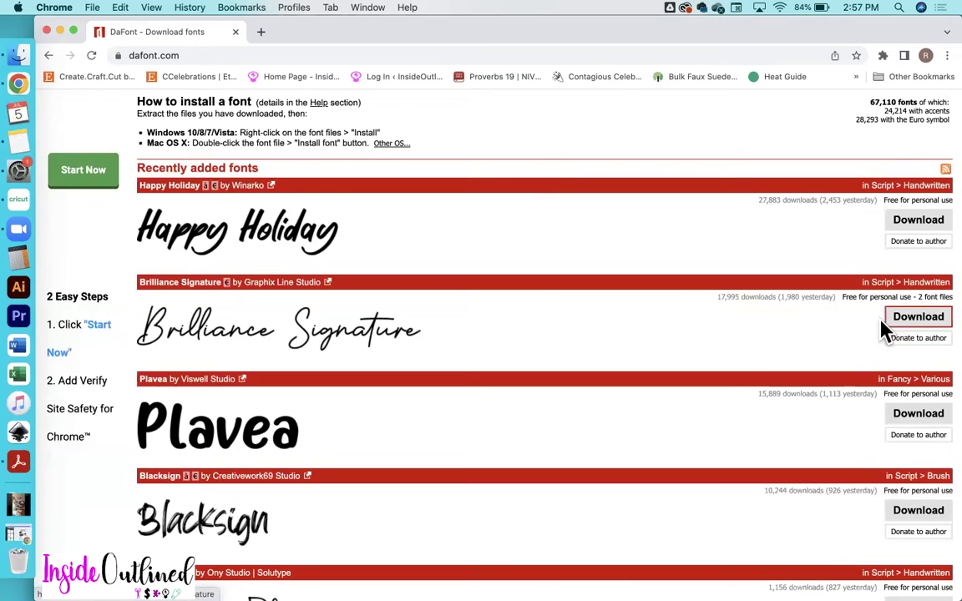
click(914, 326)
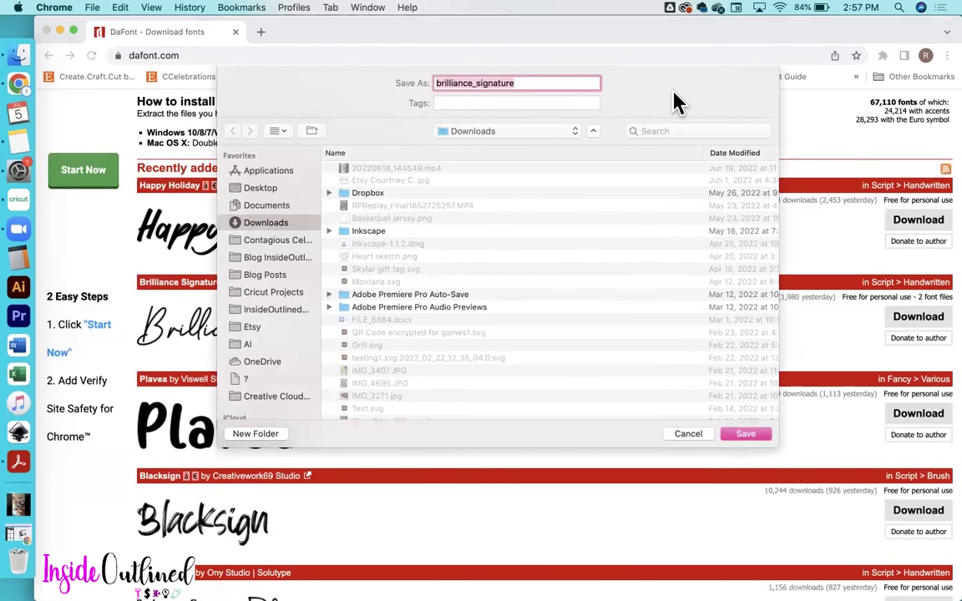
click(745, 434)
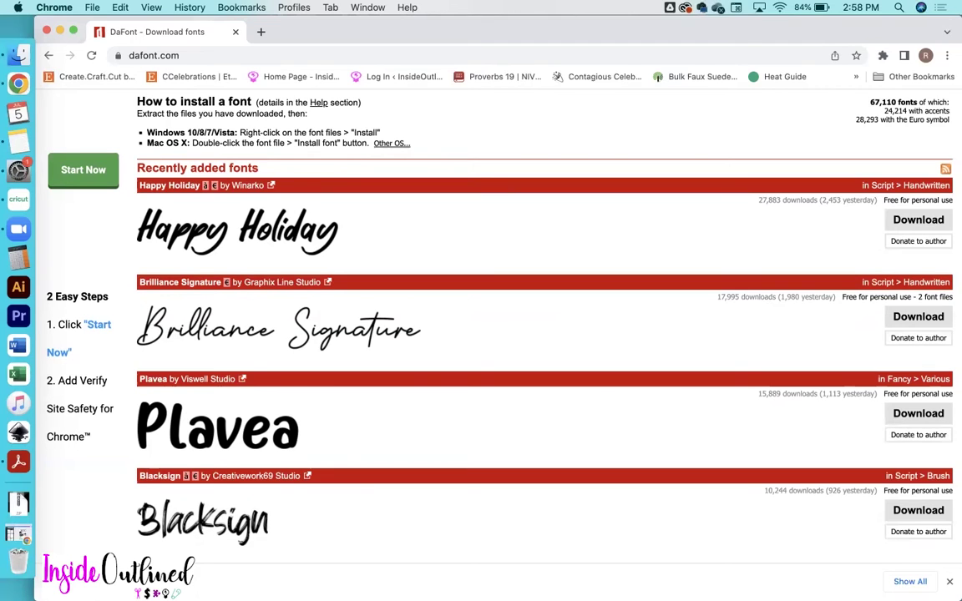
Extract the downloaded brilliance_signature archive in Downloads and open the extracted folder
drag(264, 528, 23, 468)
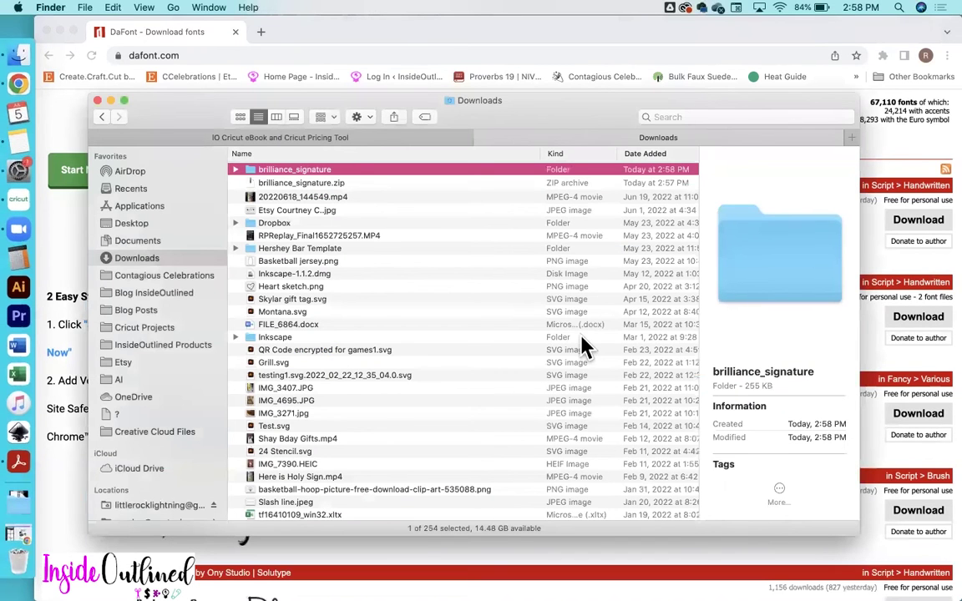
click(279, 183)
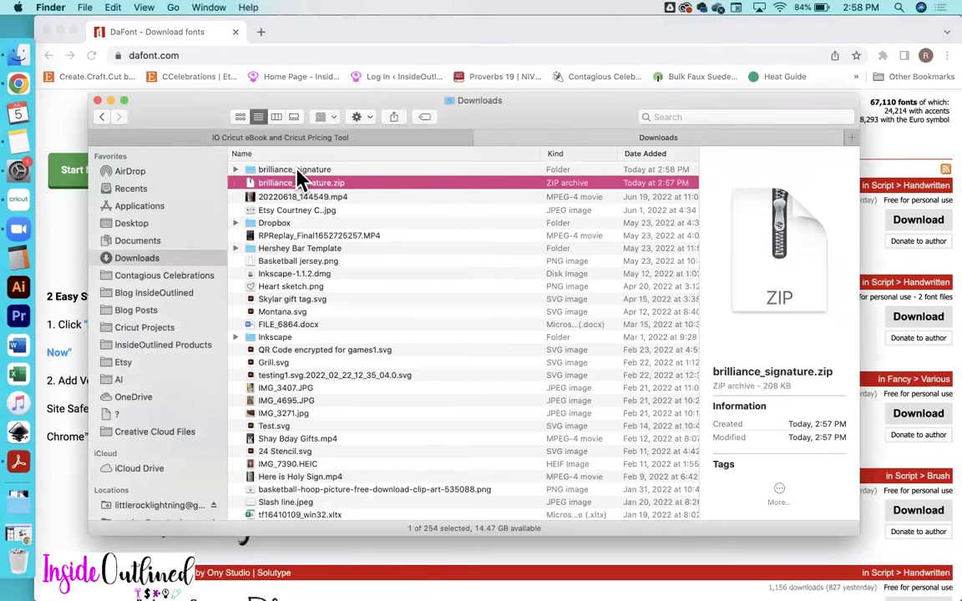
click(297, 170)
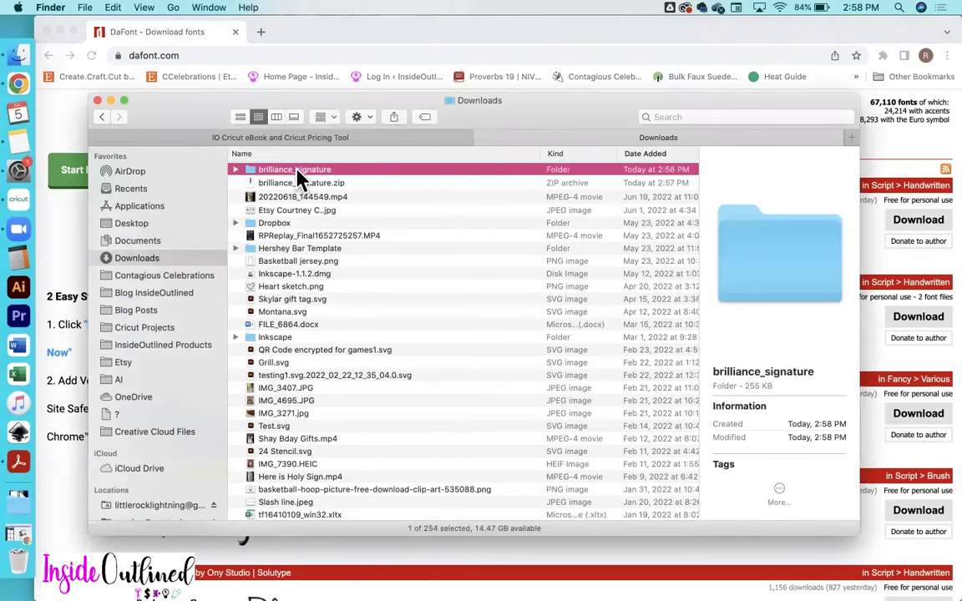
double_click(298, 172)
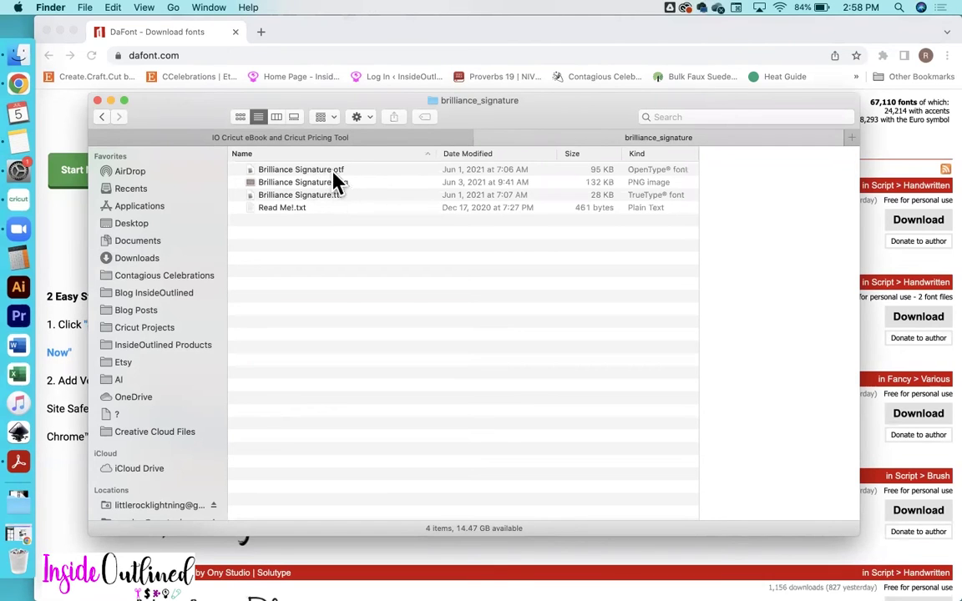
click(339, 197)
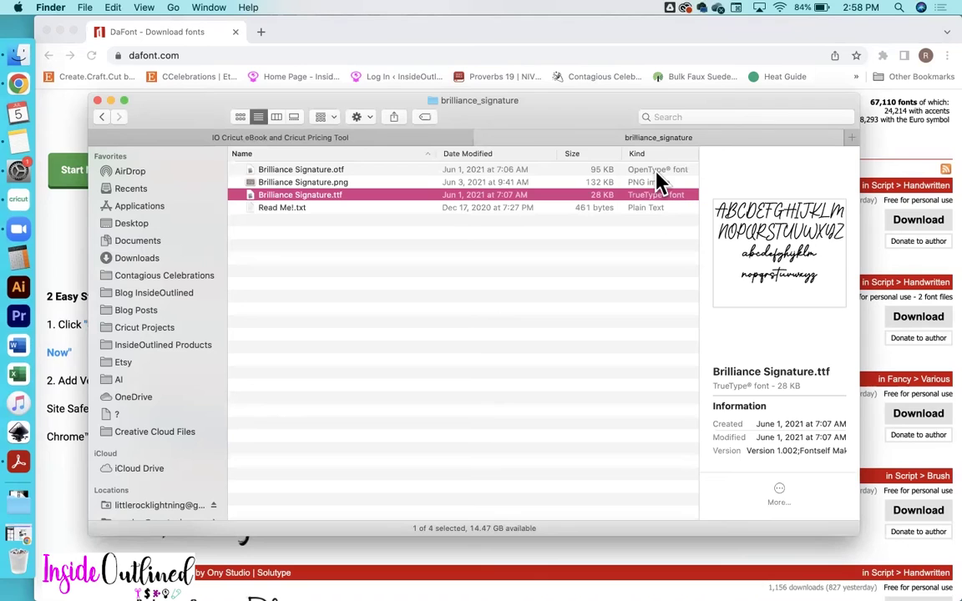
click(417, 172)
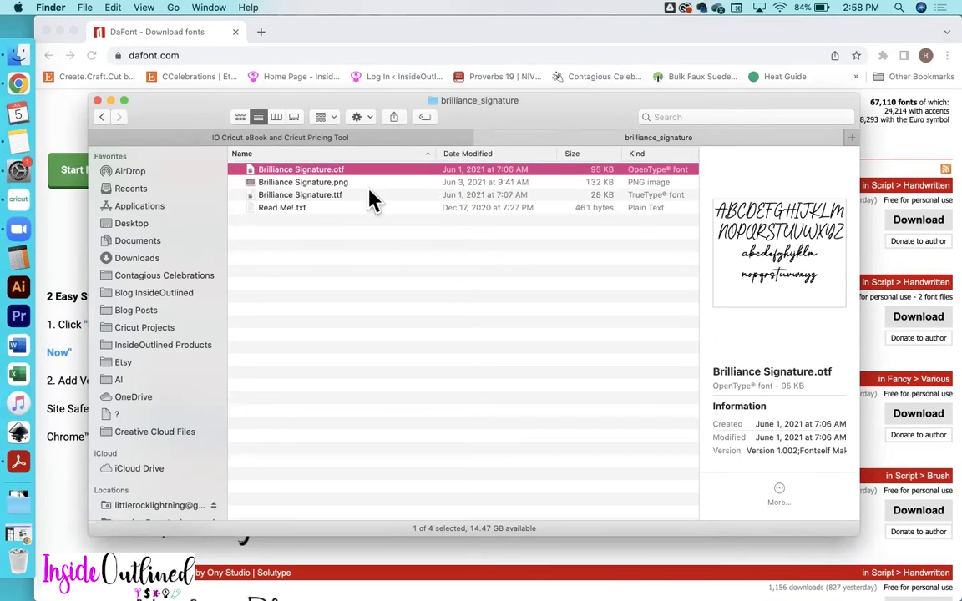
click(343, 196)
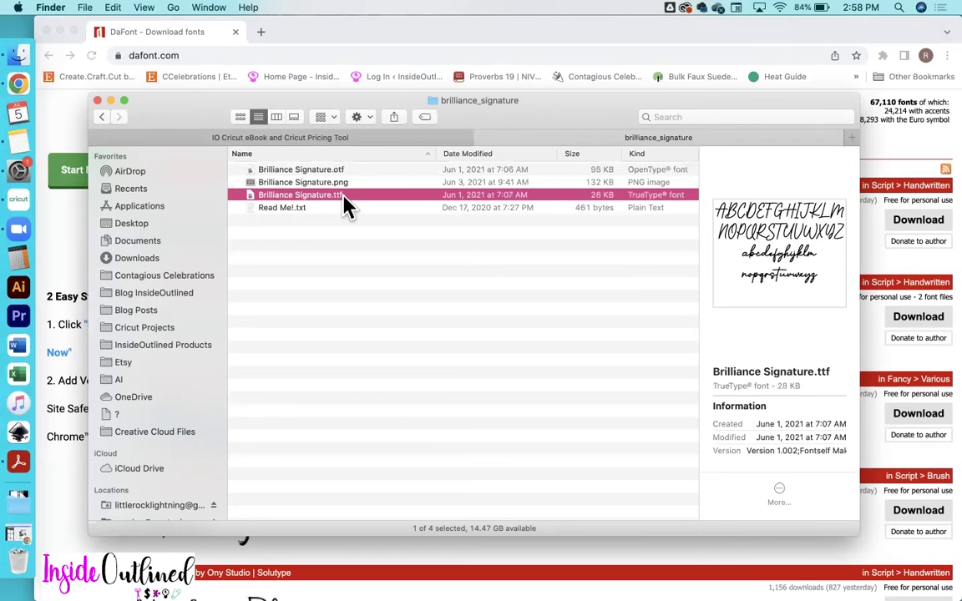
double_click(320, 205)
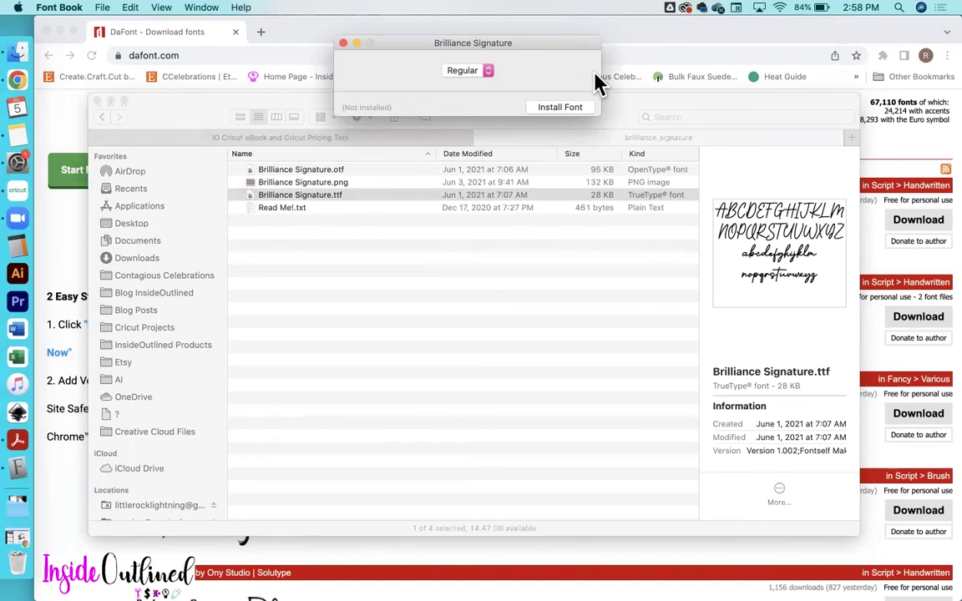
drag(537, 72, 531, 253)
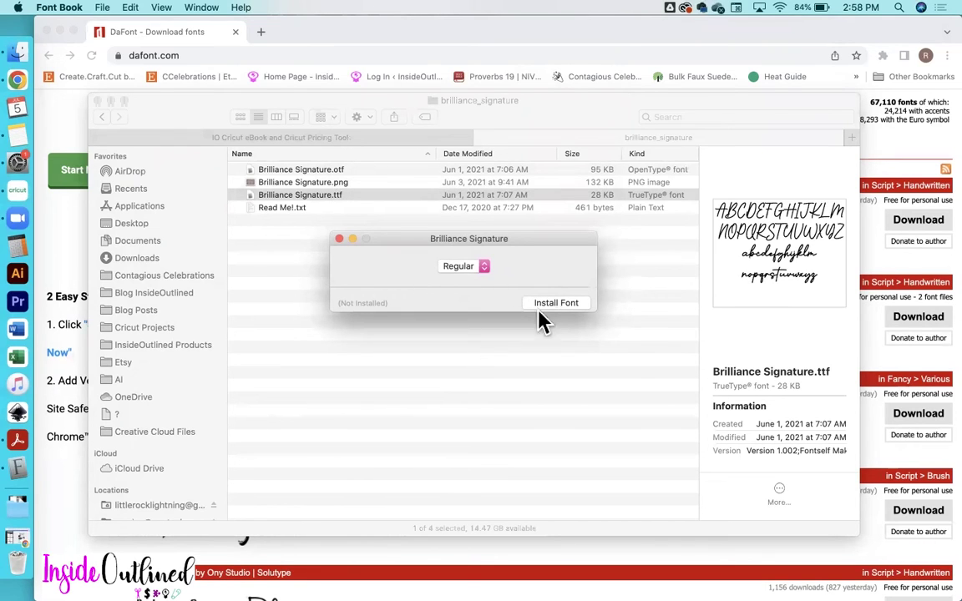
click(339, 240)
Open Brilliance Signature.otf from the brilliance_signature folder and install the font
click(333, 170)
double_click(331, 170)
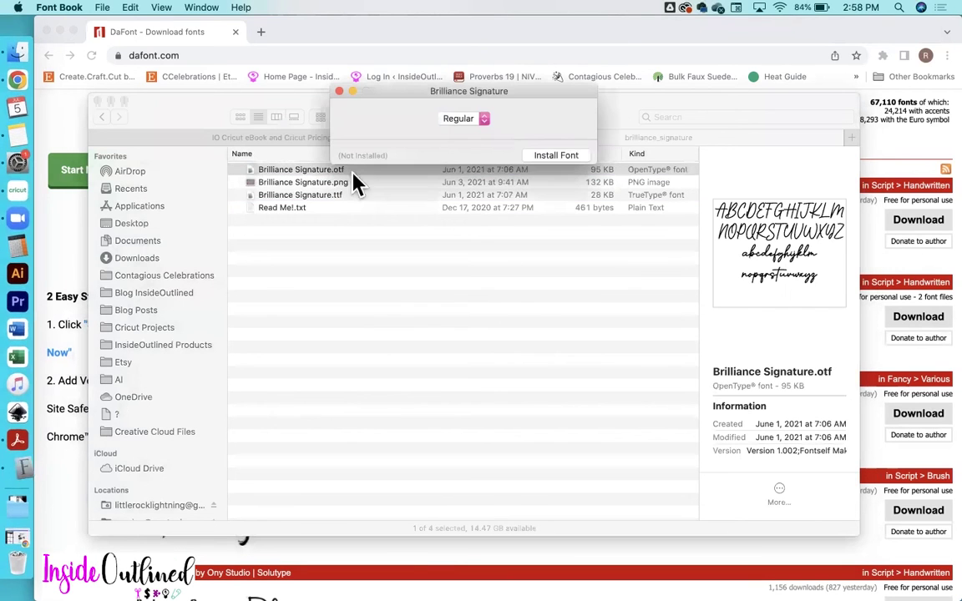
drag(515, 97, 512, 200)
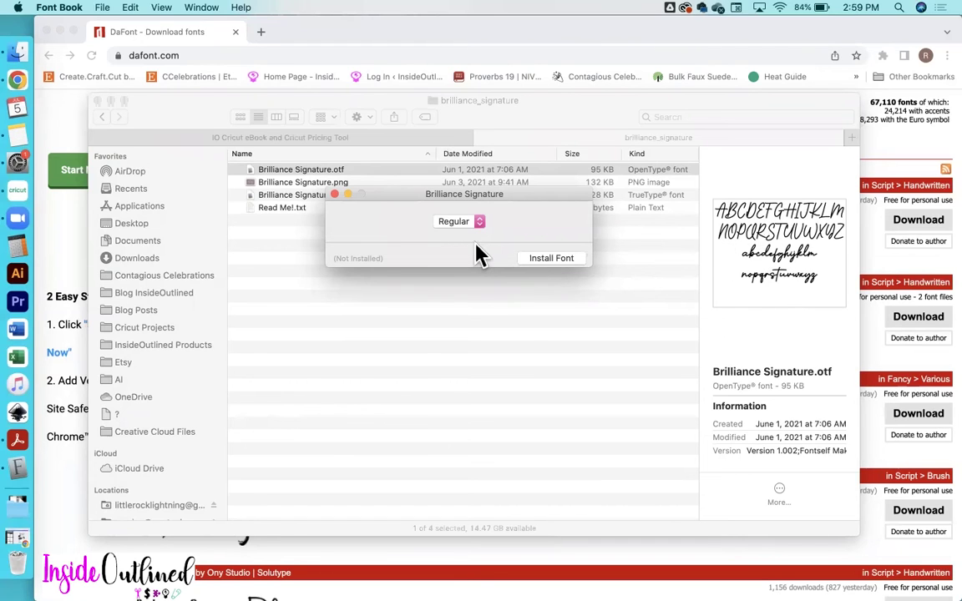
click(565, 263)
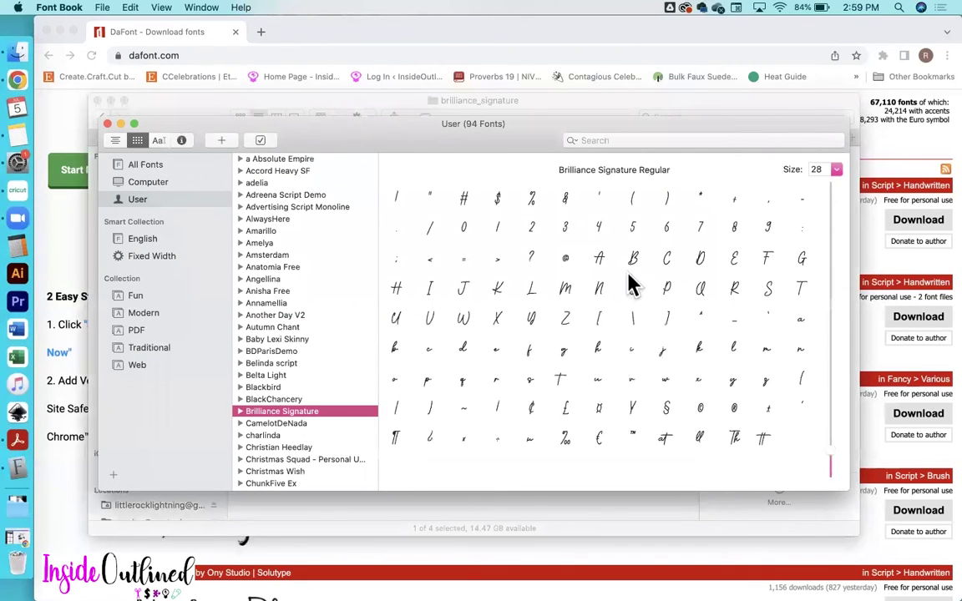
Set the Brilliance Signature preview size to 48 and examine the font's letters, numbers and symbols
click(837, 171)
scroll(829, 265, down, 5)
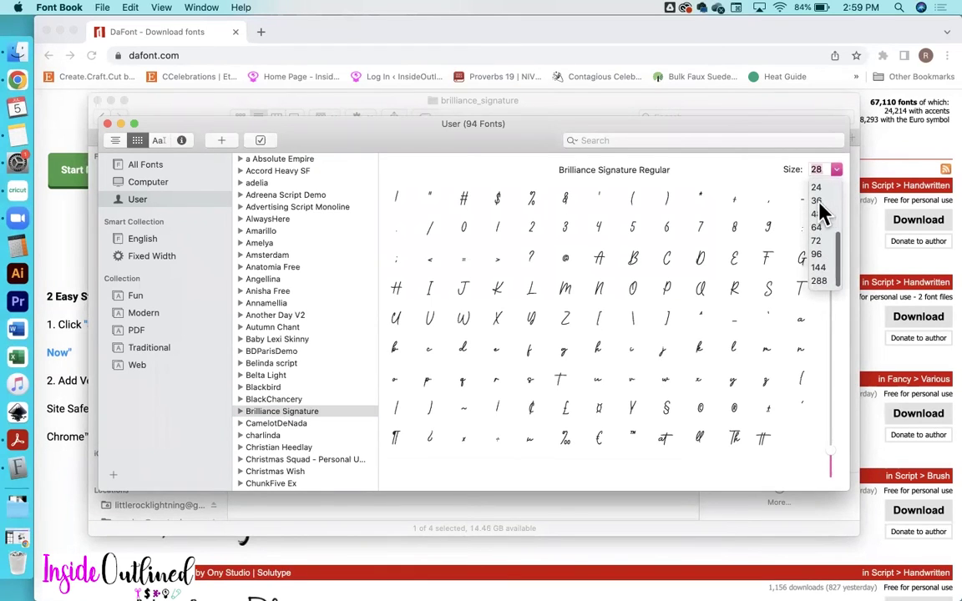
click(817, 215)
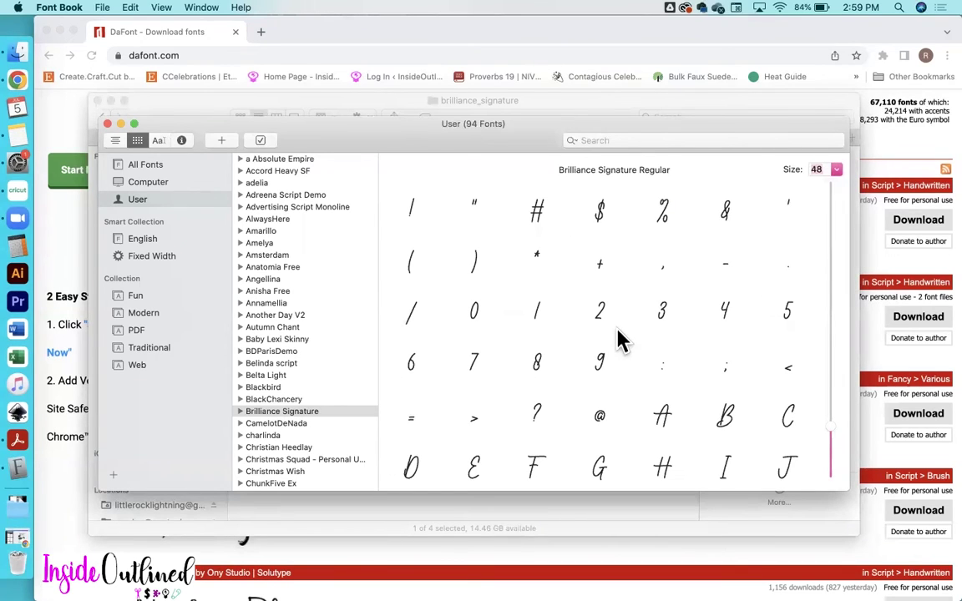
scroll(548, 421, down, 2)
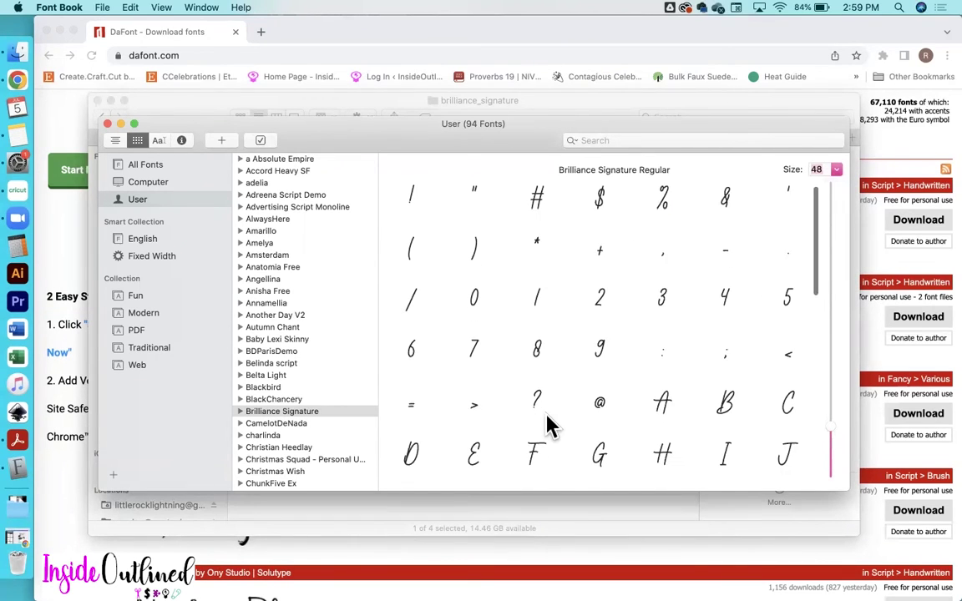
scroll(590, 351, down, 5)
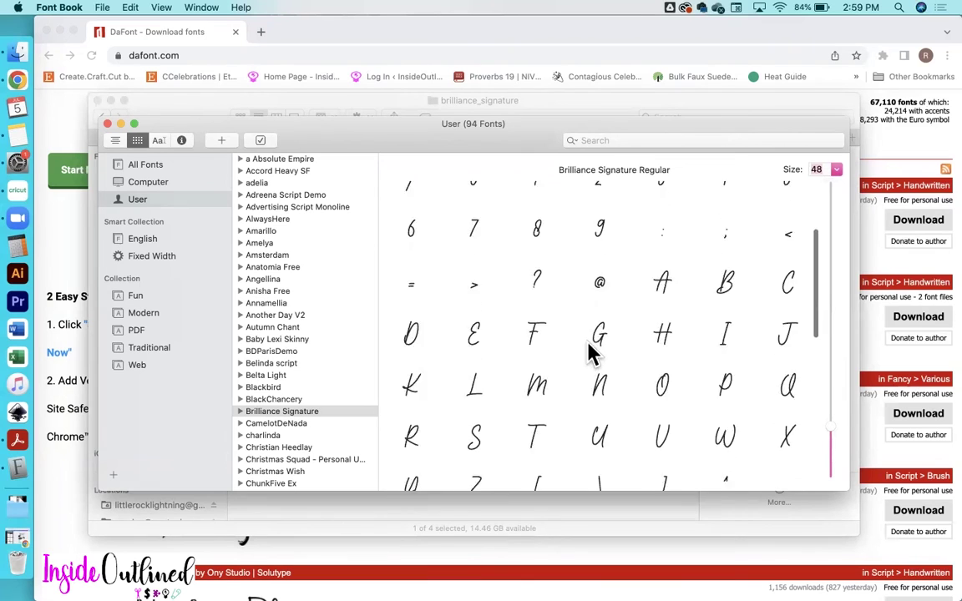
scroll(597, 322, down, 15)
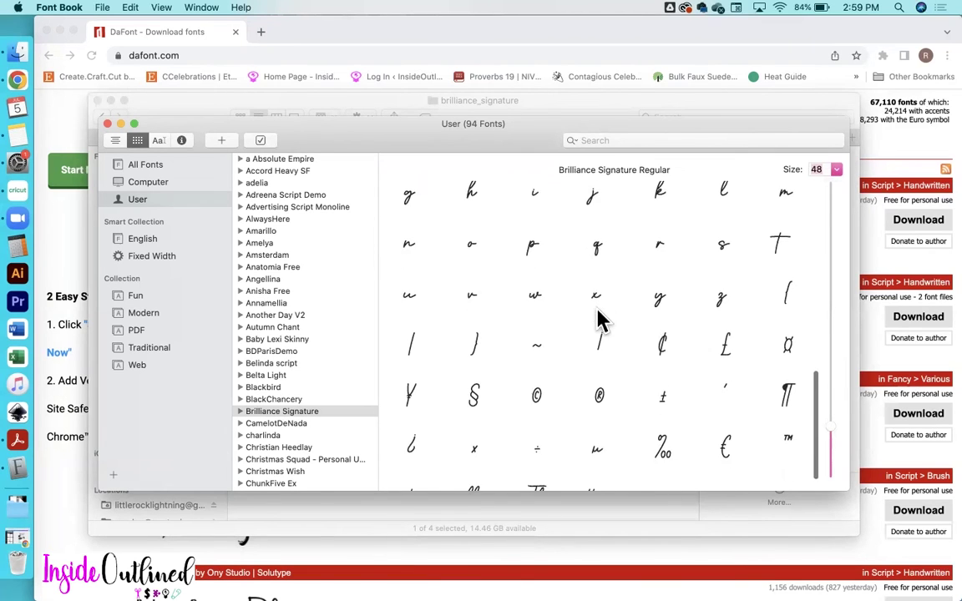
scroll(597, 321, up, 20)
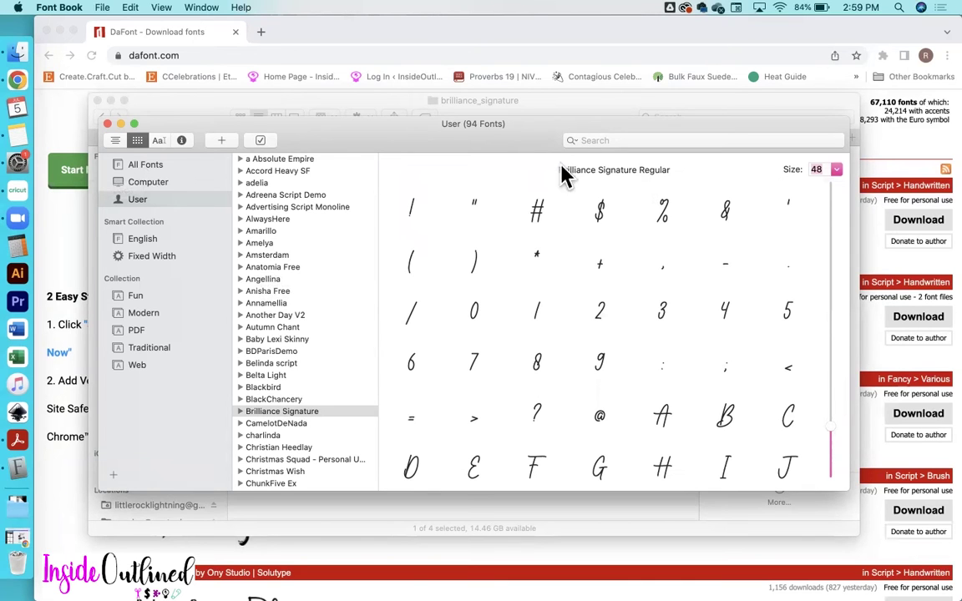
Switch to Cricut Design Space and save the project with the title Free Font Examples
click(18, 190)
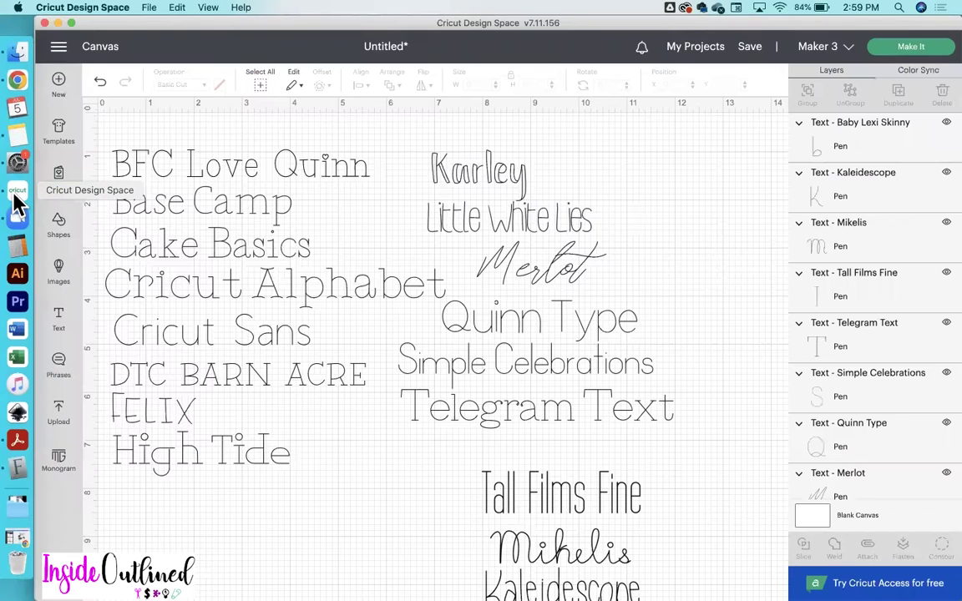
click(751, 52)
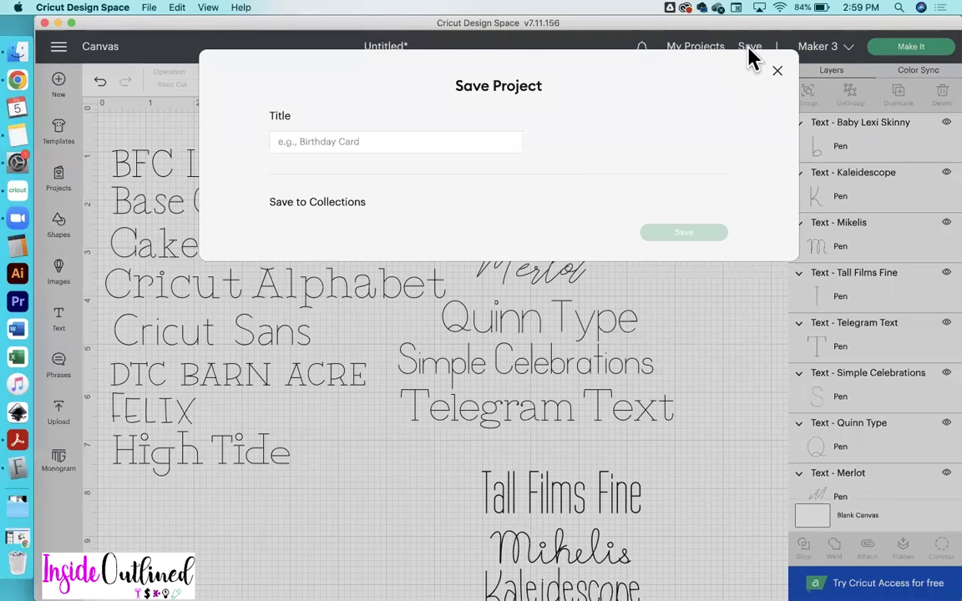
text(Fo)
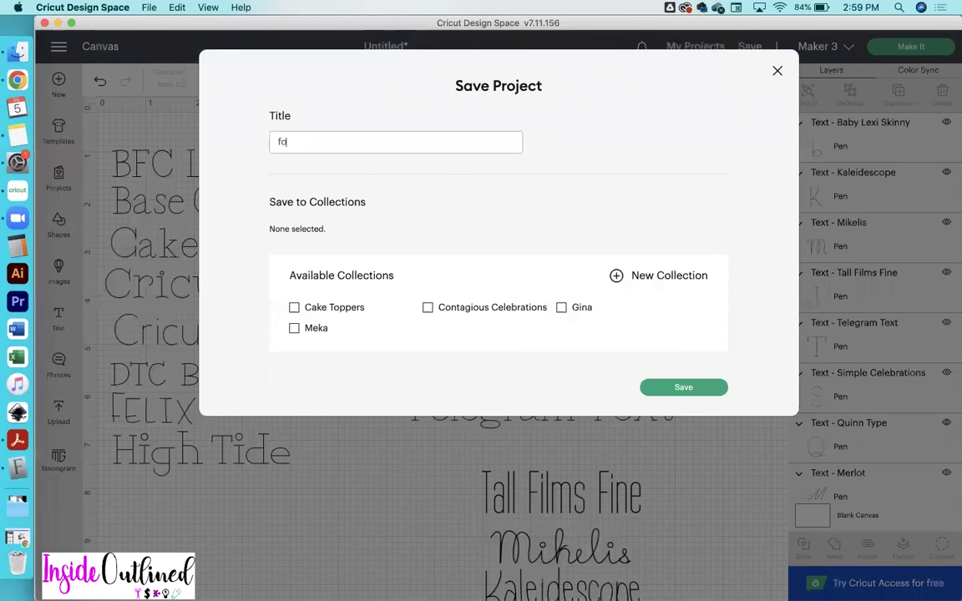
text(nt Examples)
click(282, 142)
text(Free)
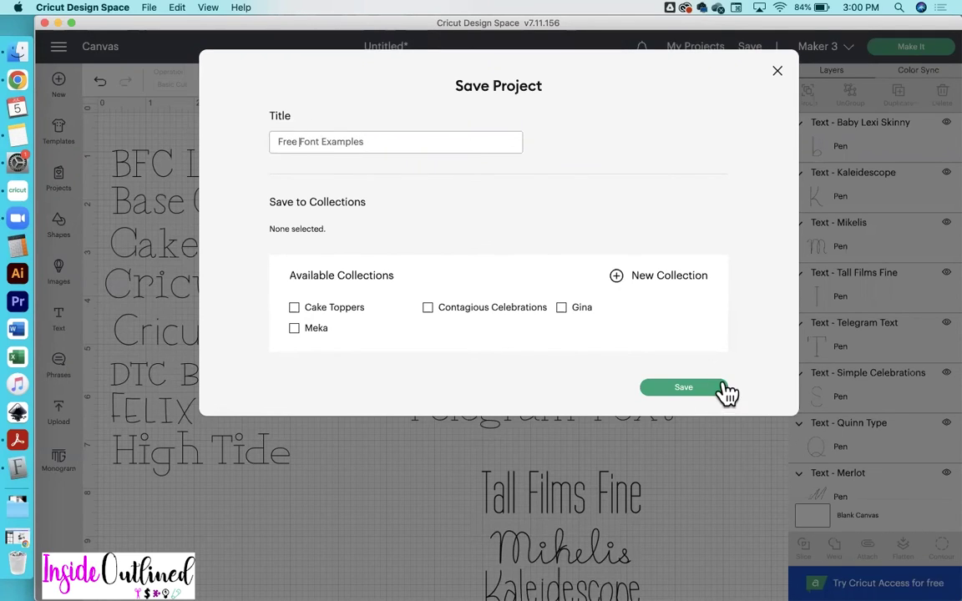
click(693, 389)
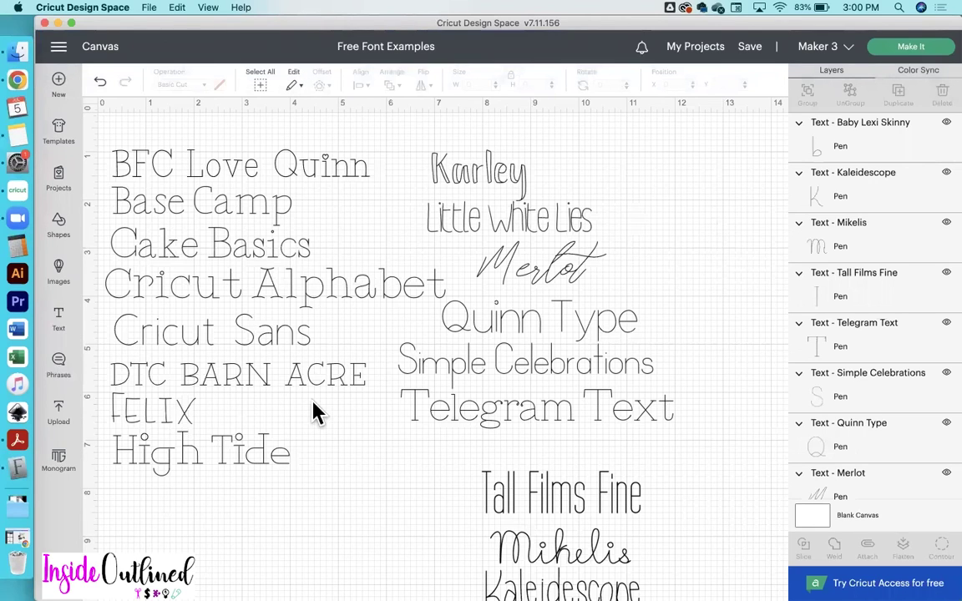
Duplicate the High Tide text and place the copy in the empty space below the original
click(245, 451)
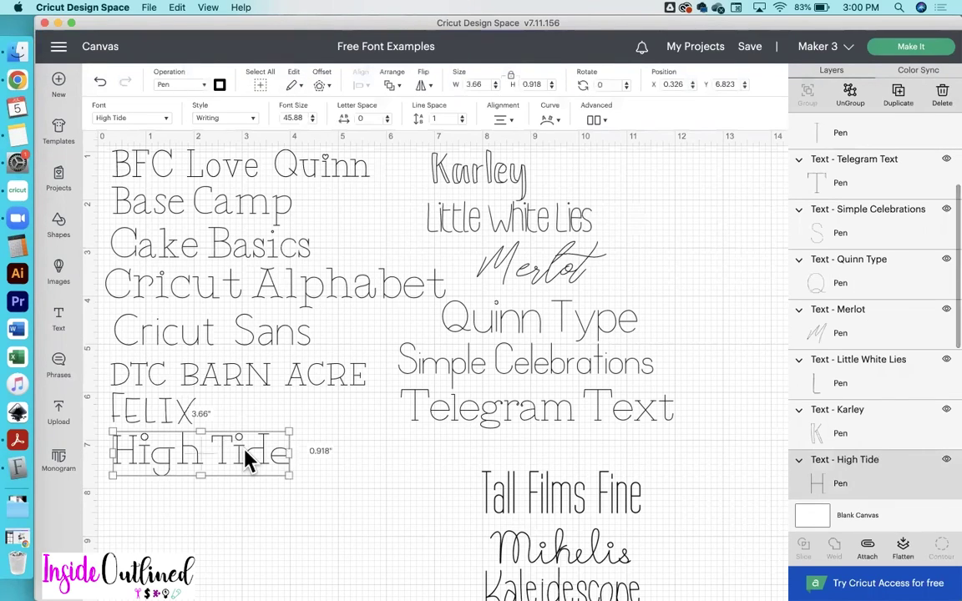
click(900, 112)
drag(255, 506, 365, 541)
Change the duplicated text to read Brilliance Signature, checking the spelling against the font files in Finder
double_click(278, 539)
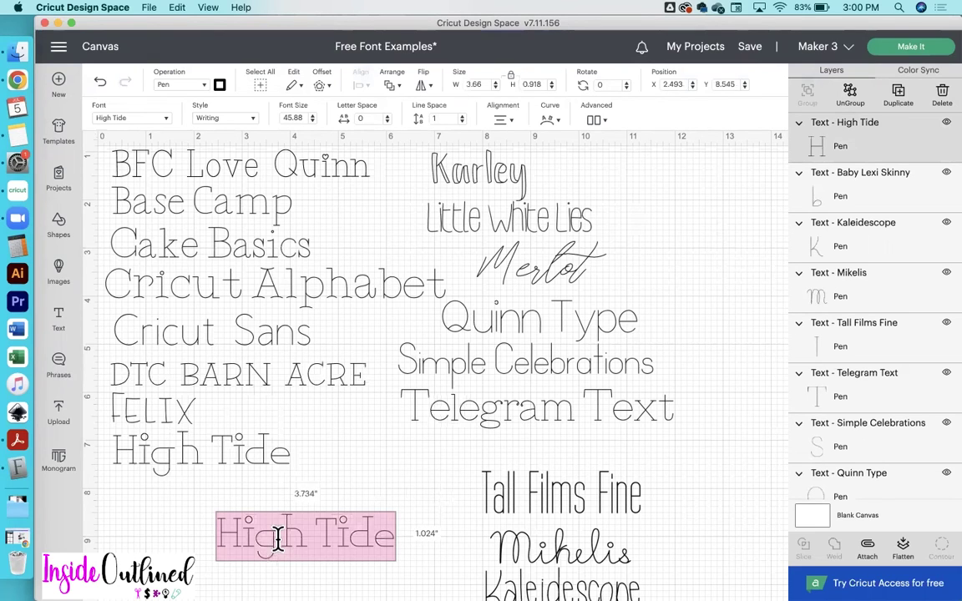
text(Brillia)
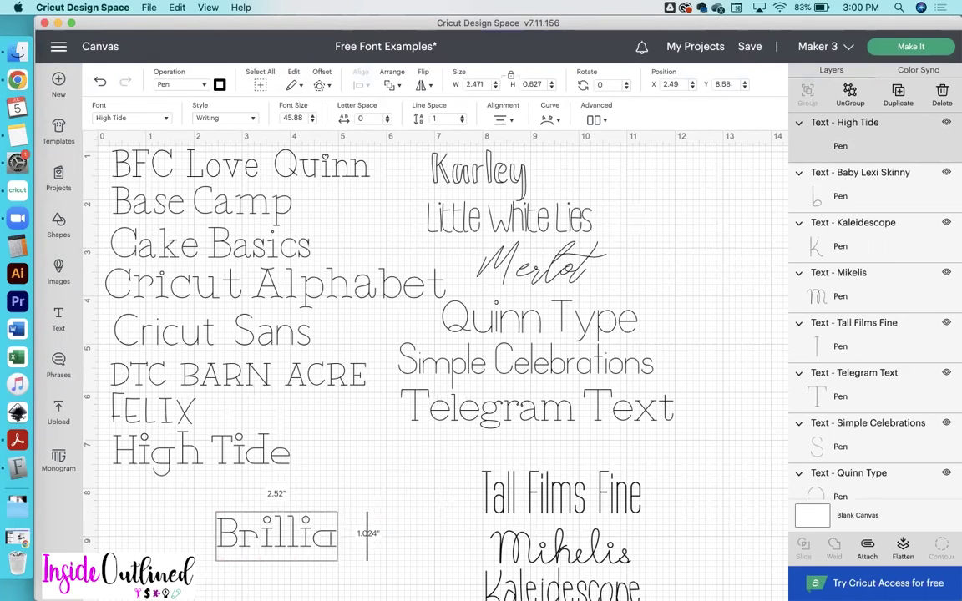
text(nt Sign)
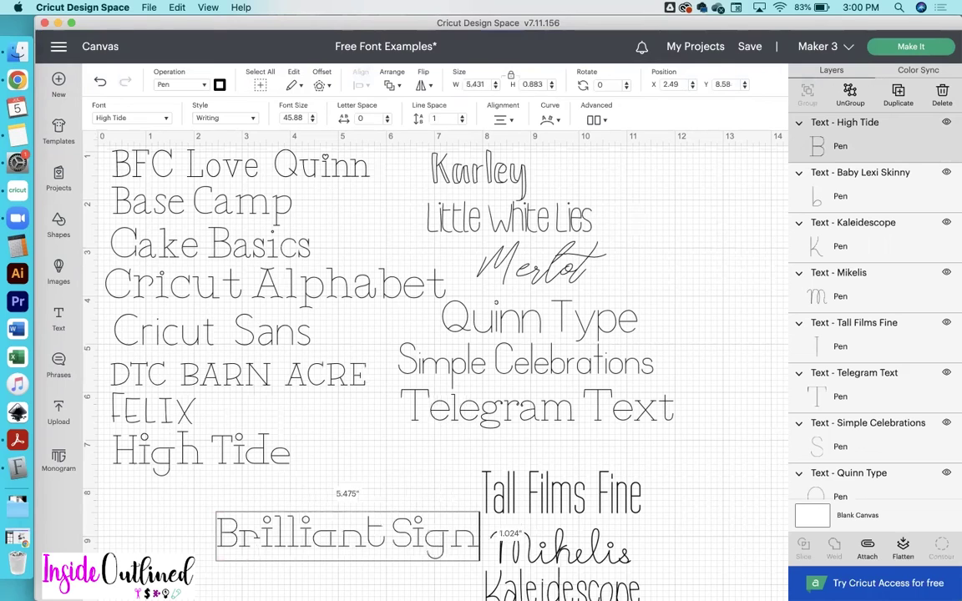
click(16, 52)
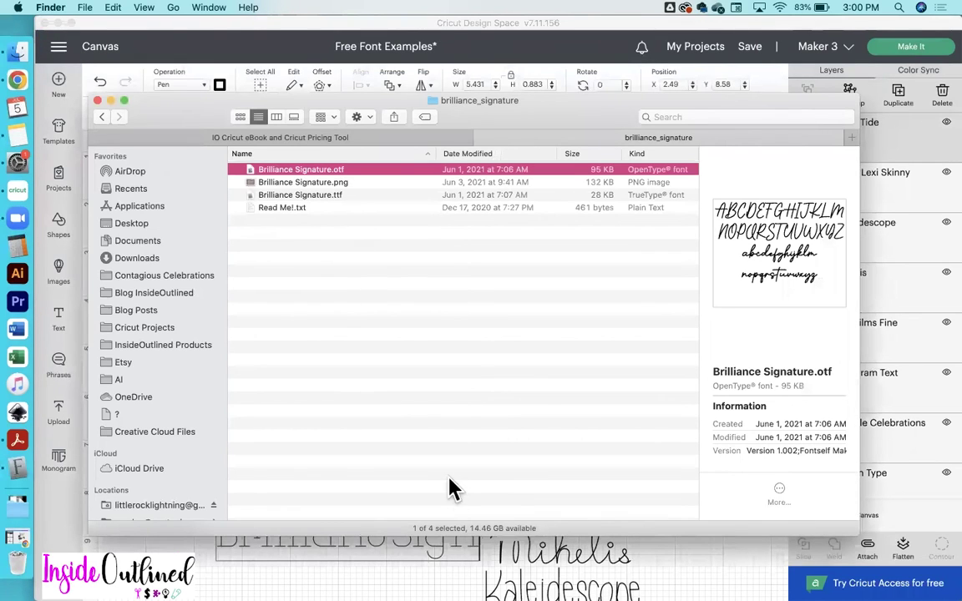
click(395, 556)
click(386, 529)
key(BackSpace)
text(ce)
key(Right)
key(Right)
key(Right)
key(Right)
key(Right)
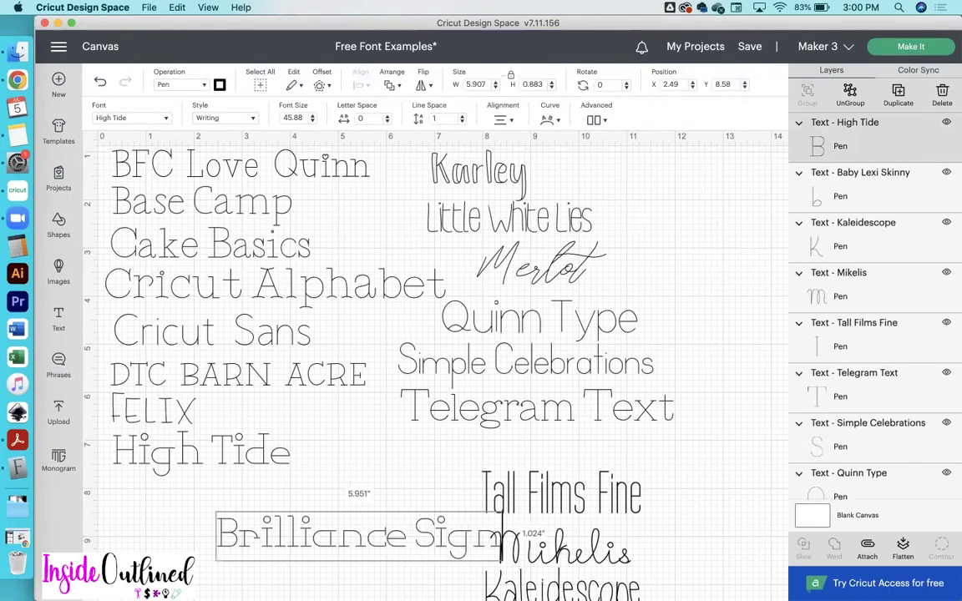
text(ature)
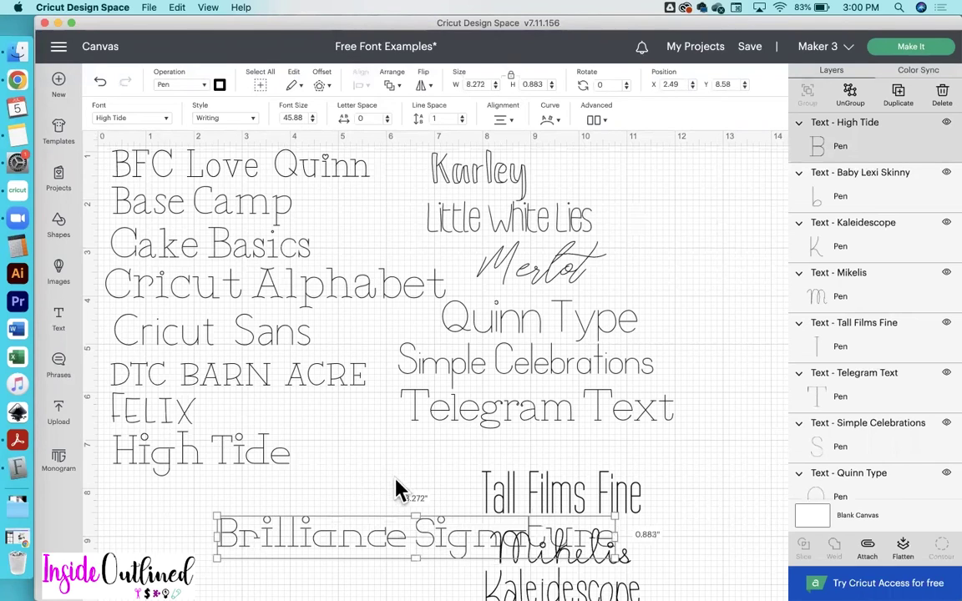
Move the Brilliance Signature text left under High Tide and search the system fonts for brilliance
mouse_move(380, 545)
mouse_down()
mouse_move(258, 547)
mouse_move(269, 551)
mouse_up()
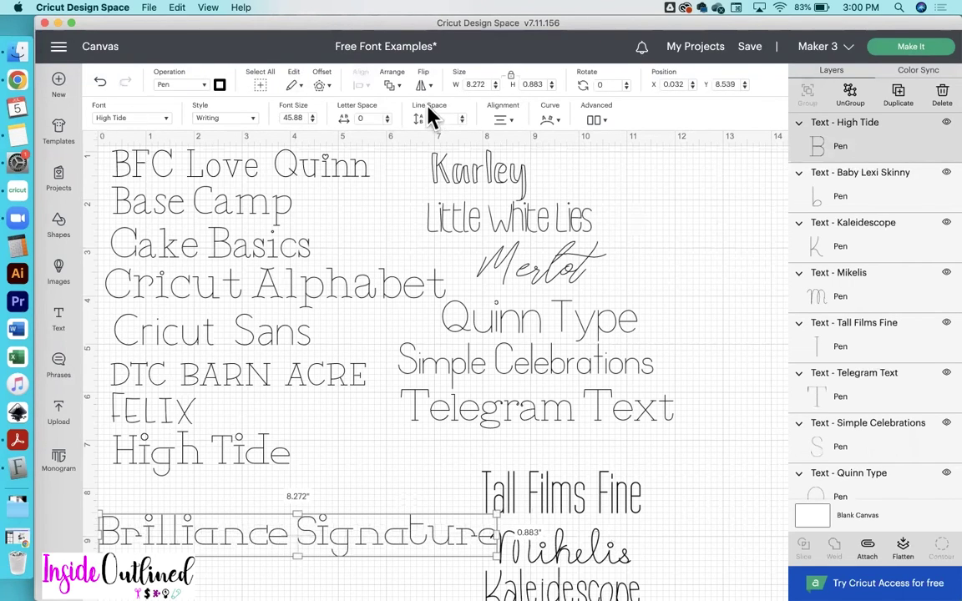
click(121, 120)
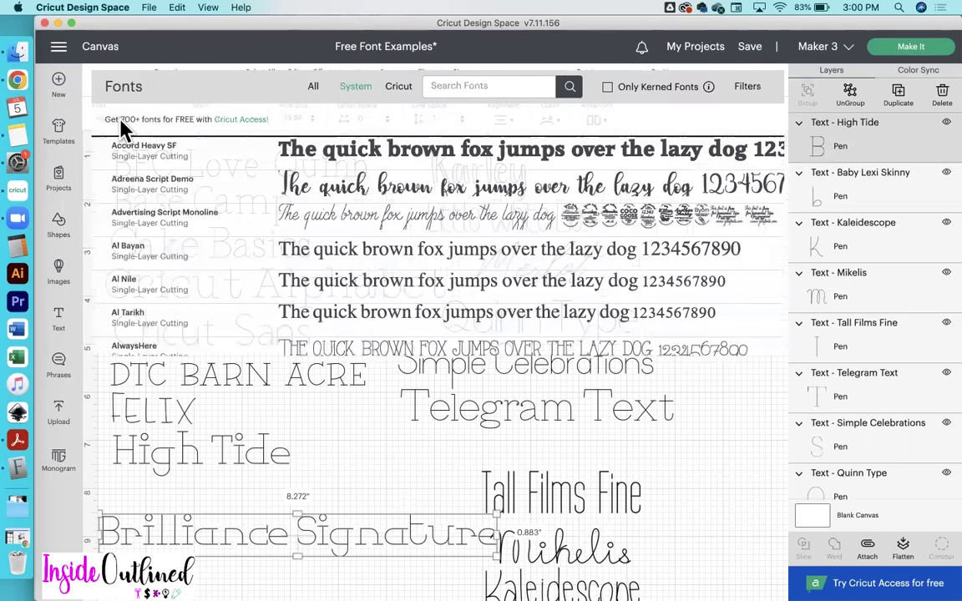
text(brilliance)
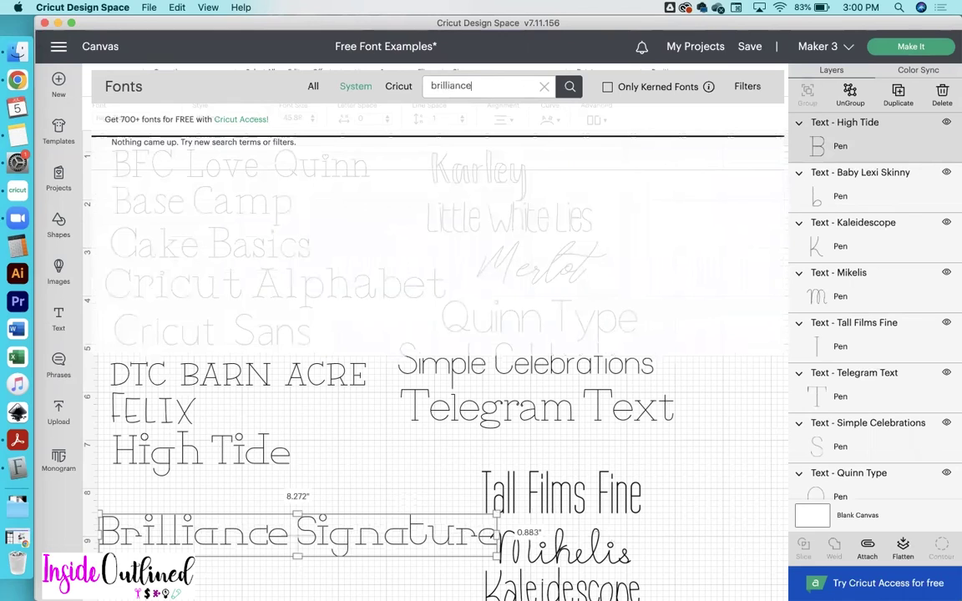
mouse_move(369, 528)
mouse_down()
mouse_move(376, 498)
mouse_move(375, 522)
mouse_up()
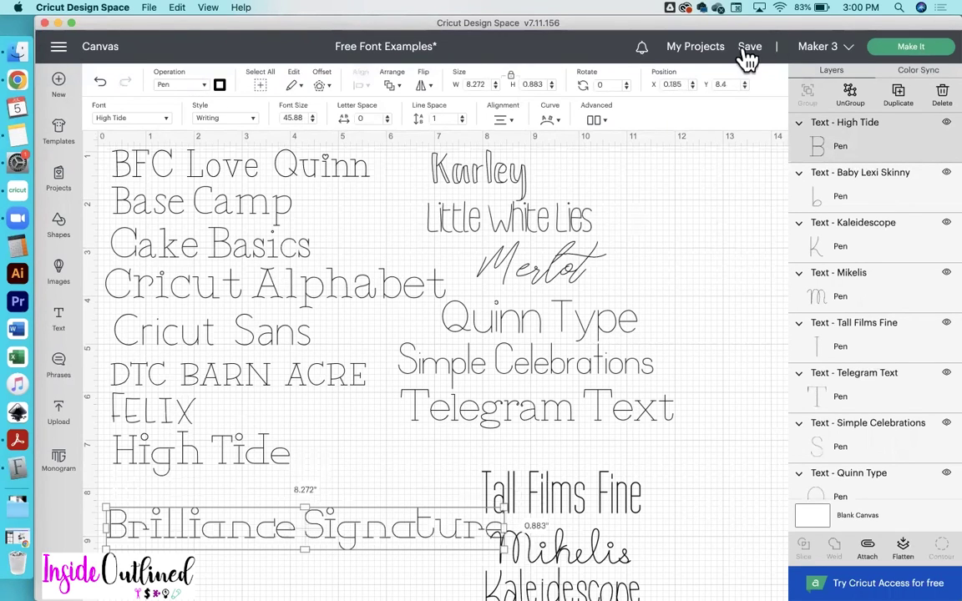
Save the Free Font Examples project and quit Cricut Design Space
click(762, 81)
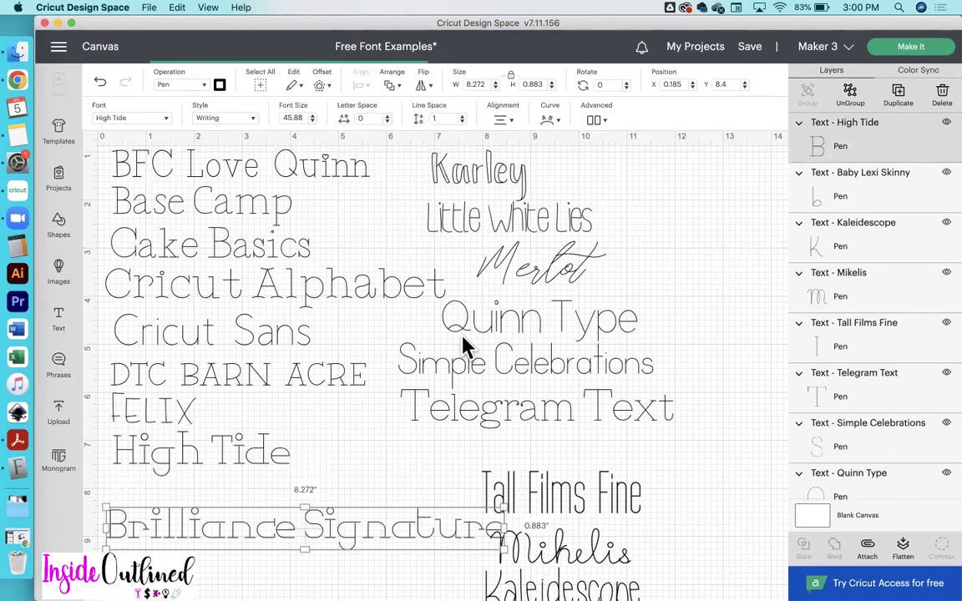
right_click(18, 190)
click(74, 199)
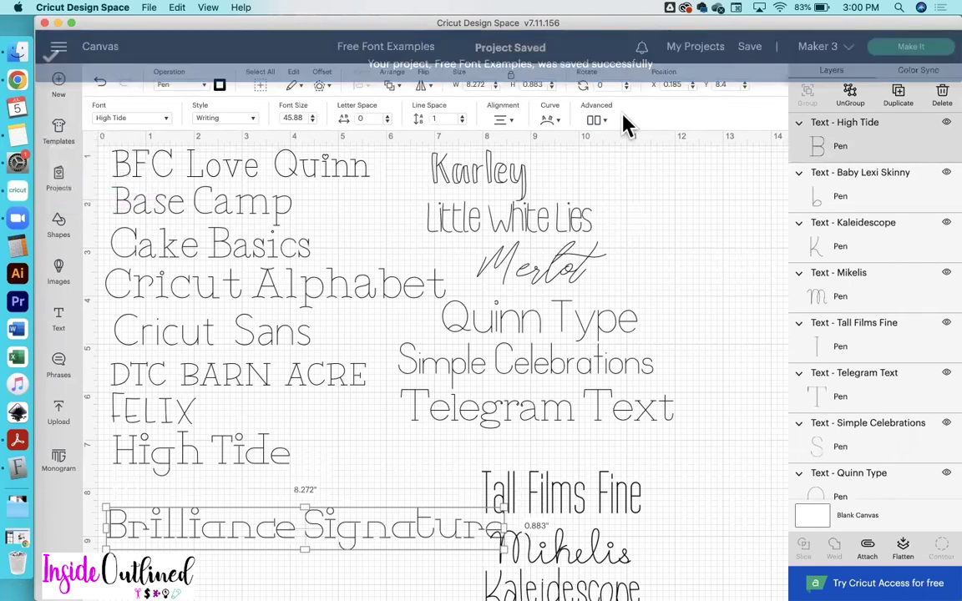
click(606, 97)
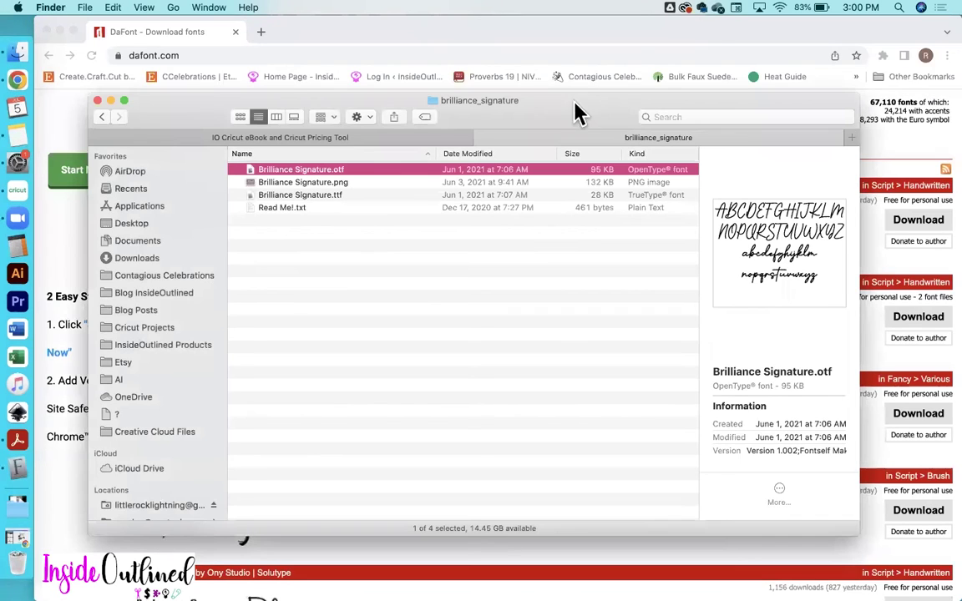
Relaunch Cricut Design Space and open the Free Font Examples project from the saved projects
click(15, 194)
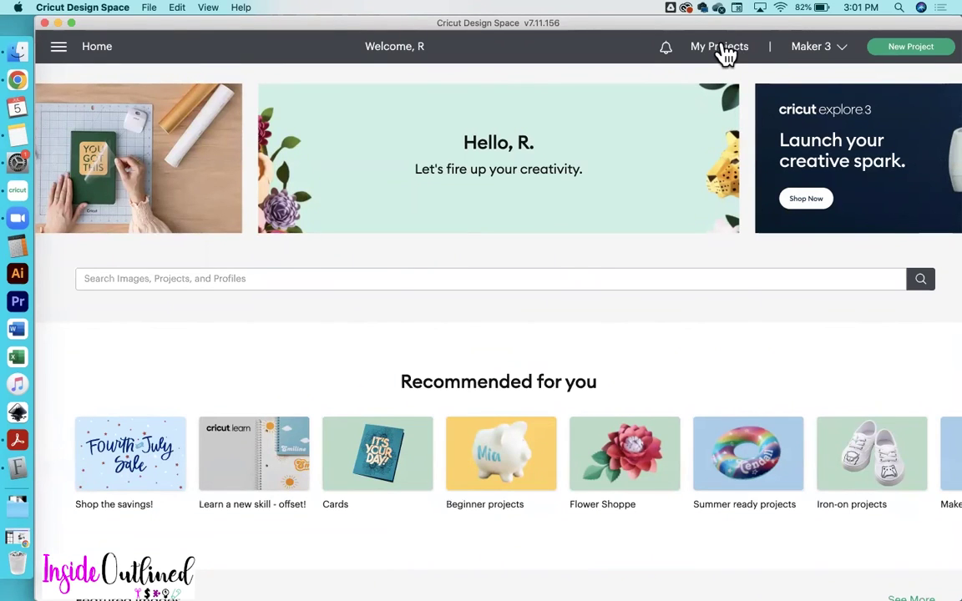
click(725, 54)
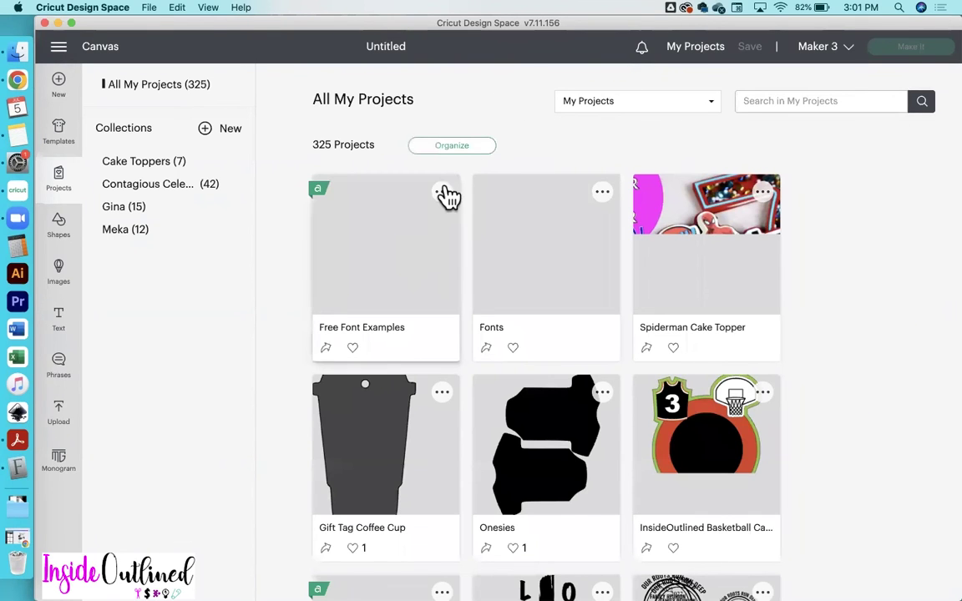
click(399, 238)
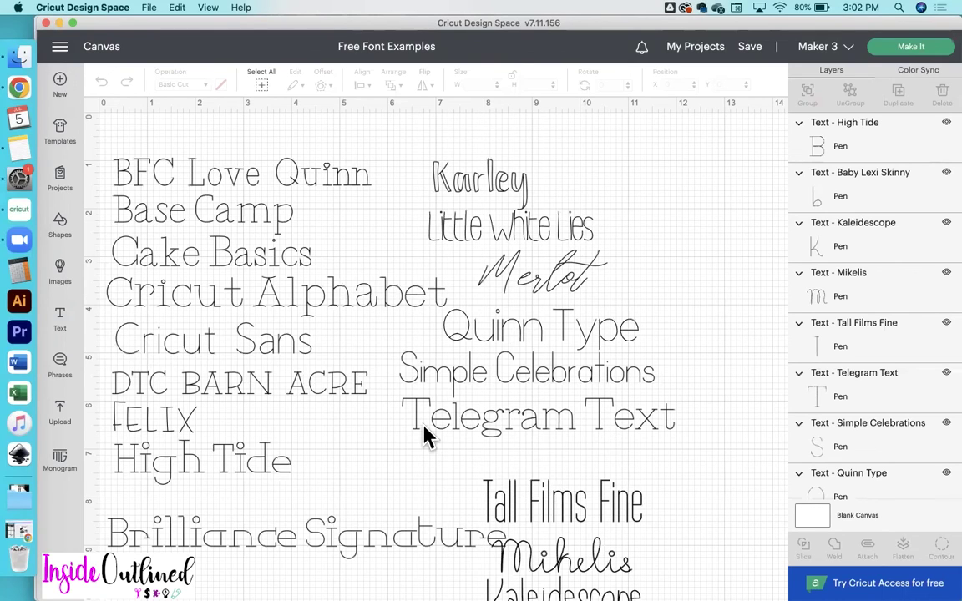
Move the Brilliance Signature text up closer to High Tide and change its font to Brilliance Signature, searching the fonts for brilliance
drag(338, 544, 334, 528)
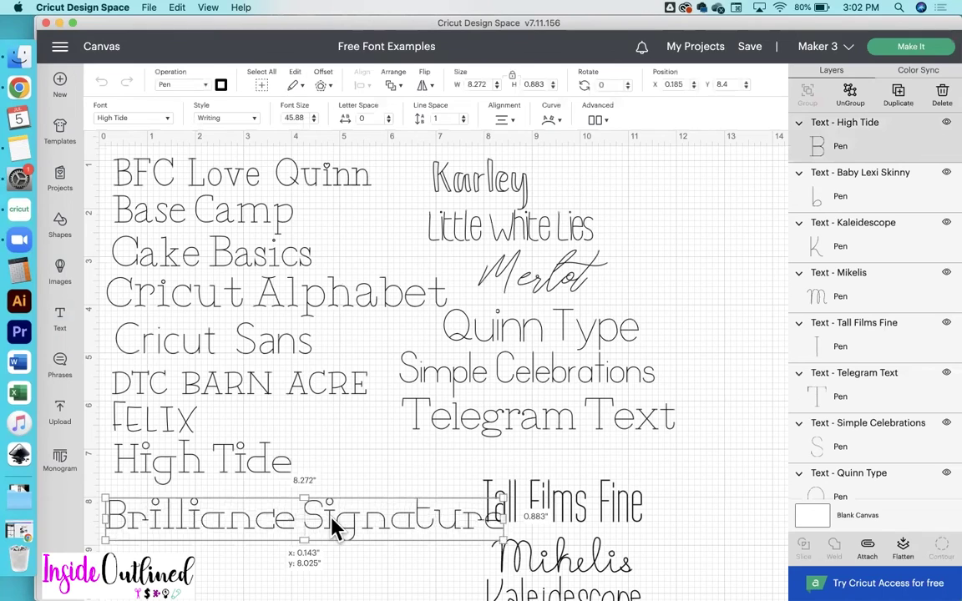
click(133, 118)
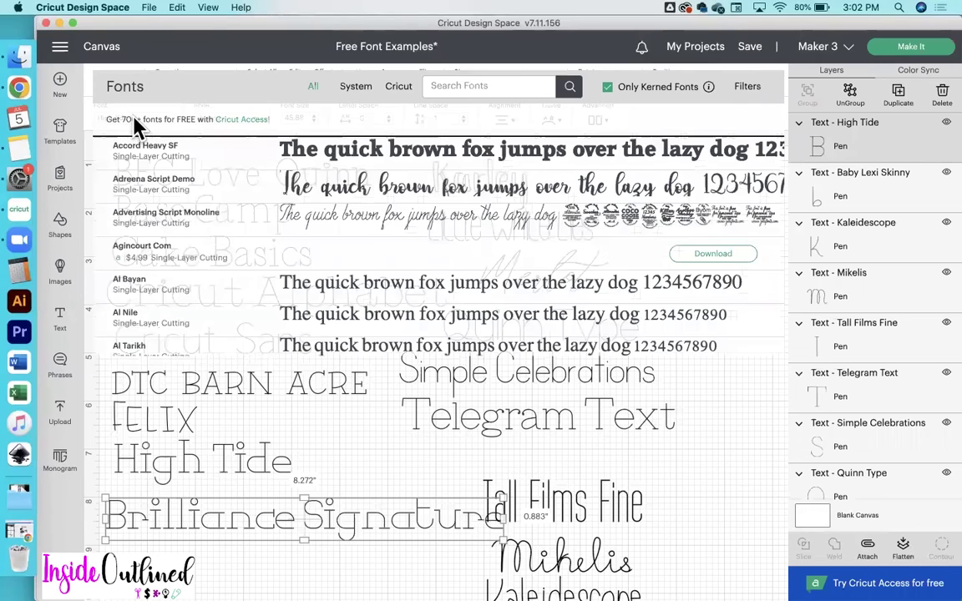
click(467, 86)
text(br)
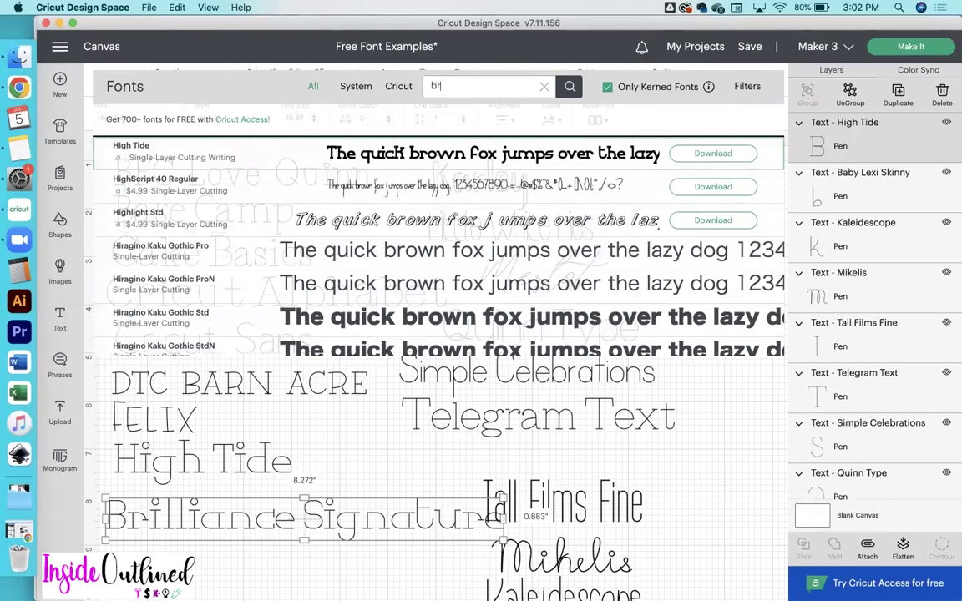
text(illiance)
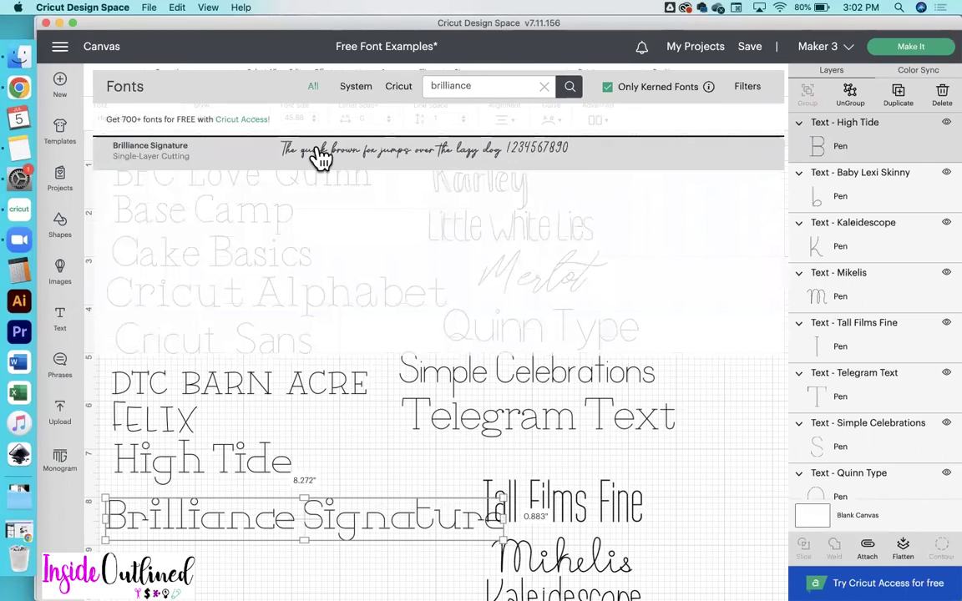
click(319, 156)
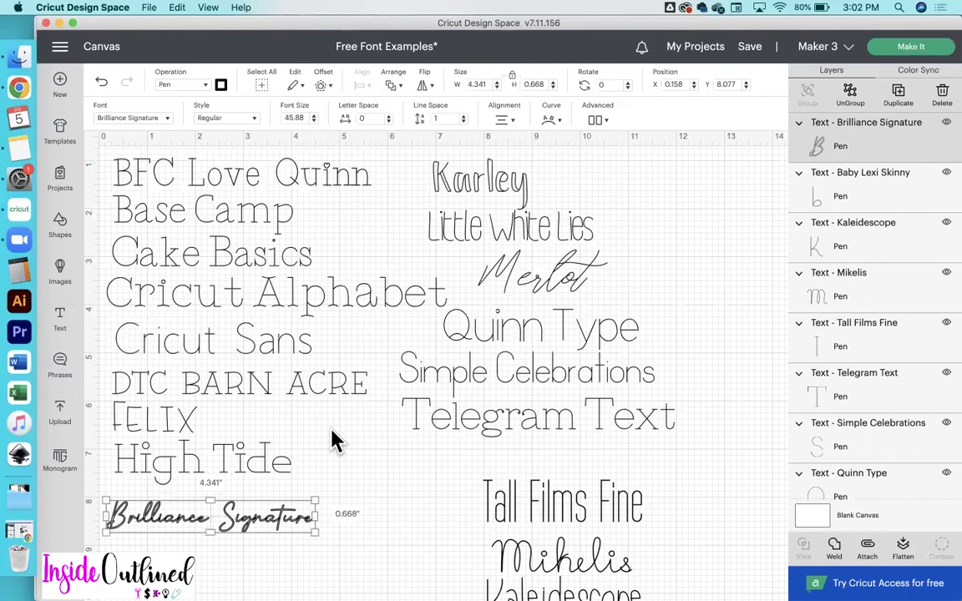
Enlarge the Brilliance Signature text to about 6.81 inches wide and change its operation from Pen to Basic Cut
drag(315, 532, 488, 560)
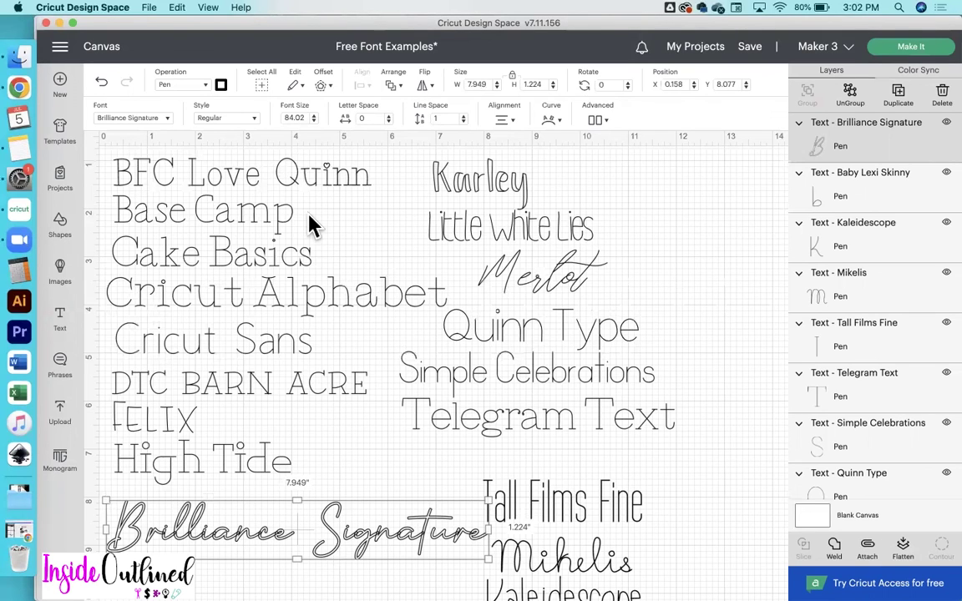
click(187, 85)
click(180, 122)
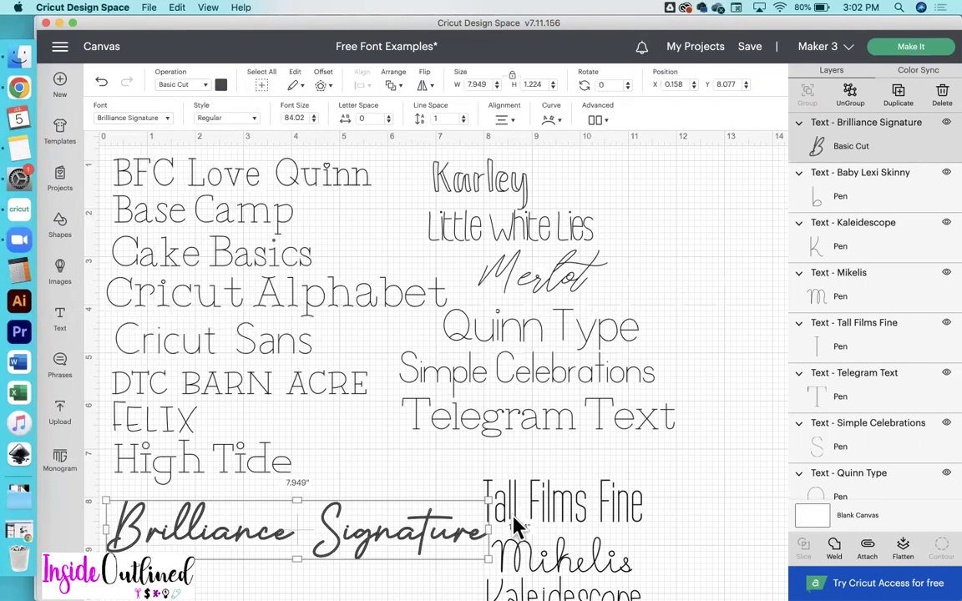
drag(489, 556, 440, 543)
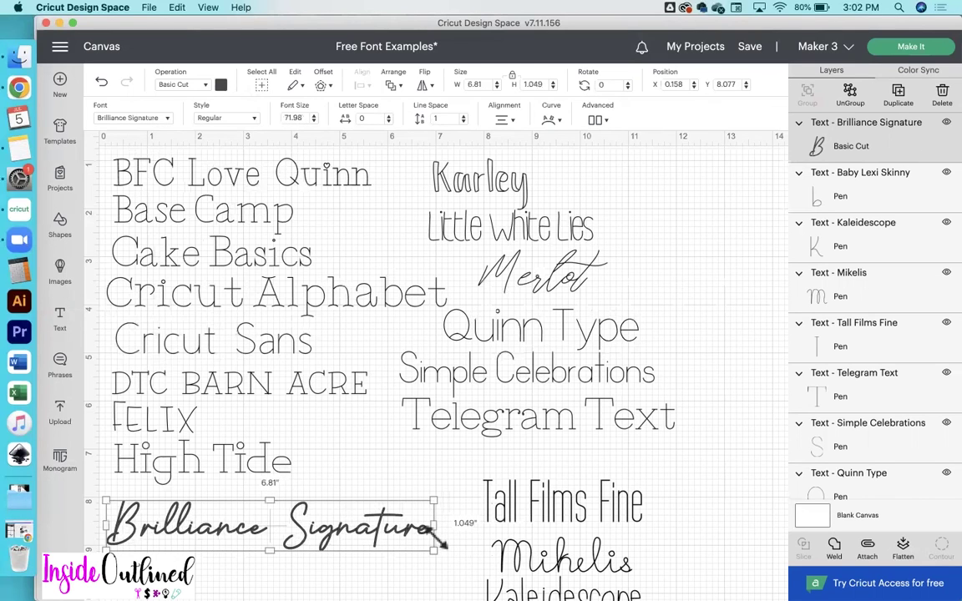